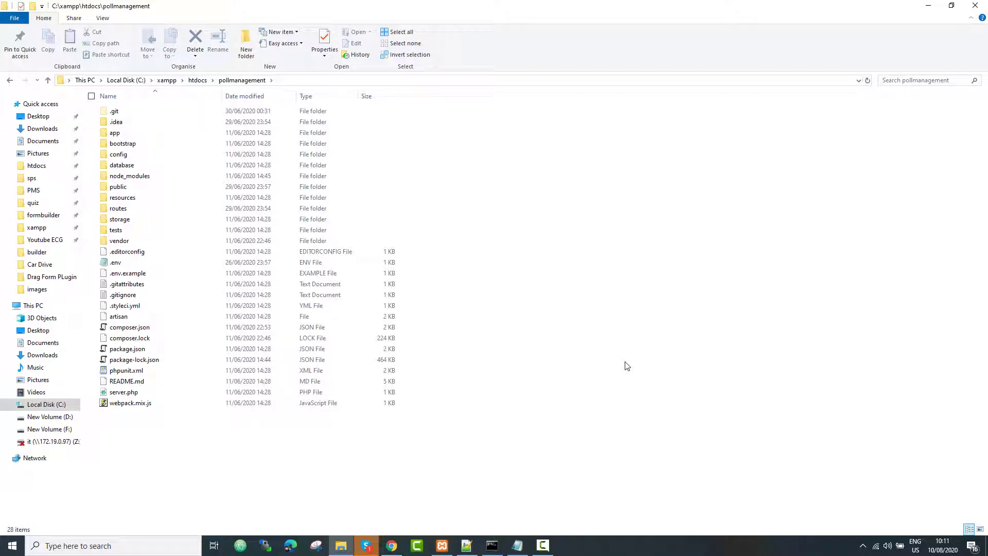
- Switch from File Explorer to the WhatASchedule app in Chrome
{"action": "left_click", "coordinate": [392, 546]}
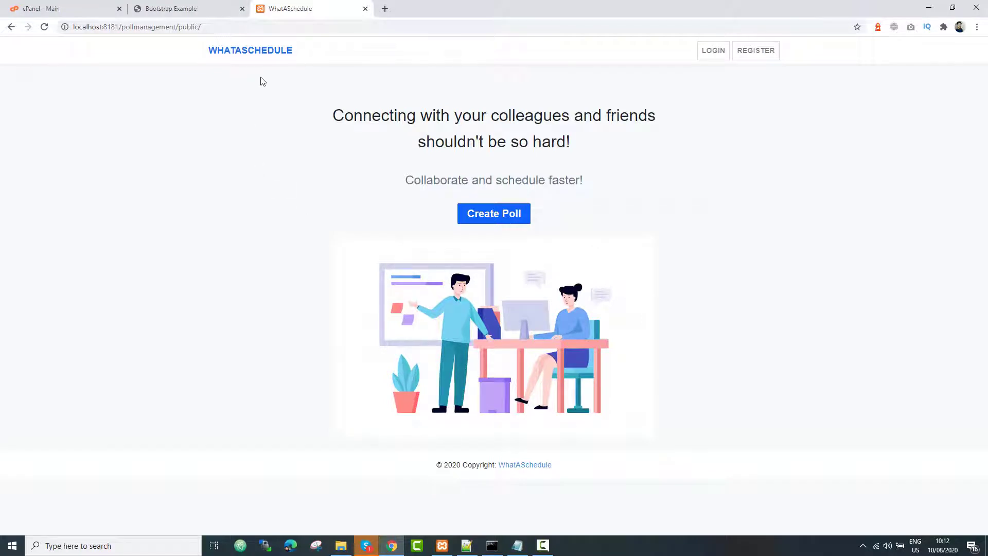
- Reload the WhatASchedule page, then bring up the artisan command notes and the php artisan serve terminal
{"action": "key", "text": "F5"}
{"action": "left_click", "coordinate": [519, 545]}
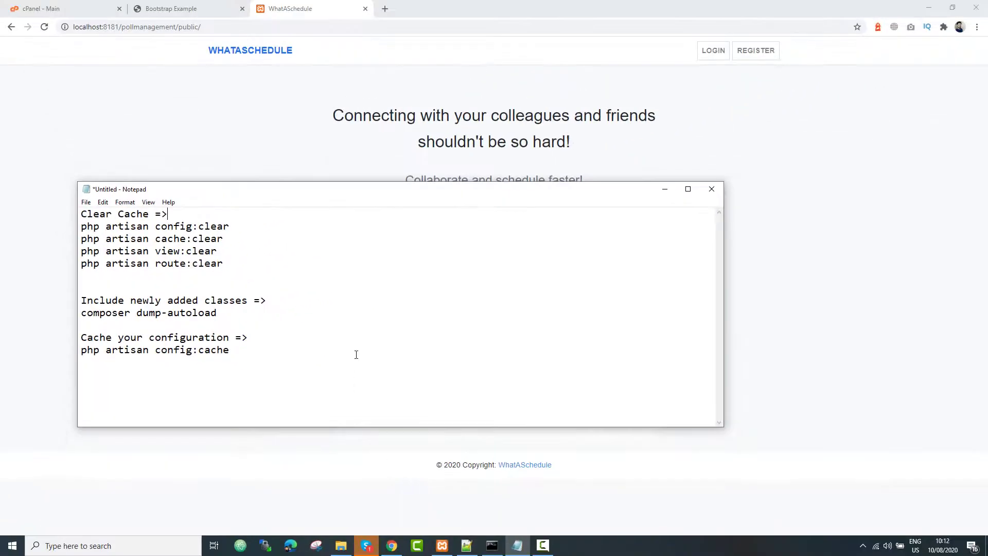
{"action": "left_click", "coordinate": [492, 547]}
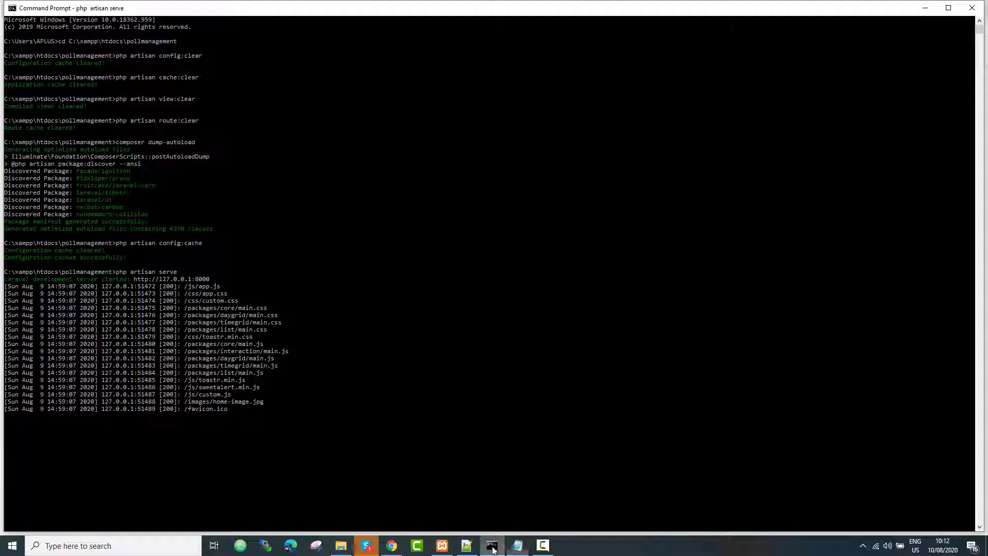
- Close the serve terminal and open a new cmd prompt in the pollmanagement project folder
{"action": "left_click", "coordinate": [972, 8]}
{"action": "left_click", "coordinate": [143, 546]}
{"action": "type", "text": "cmd"}
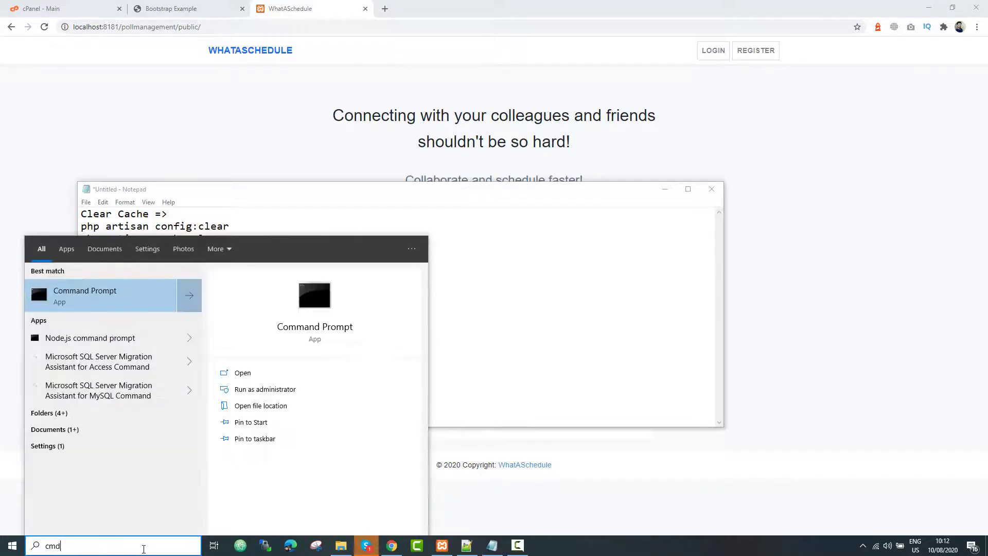
{"action": "key", "text": "Return"}
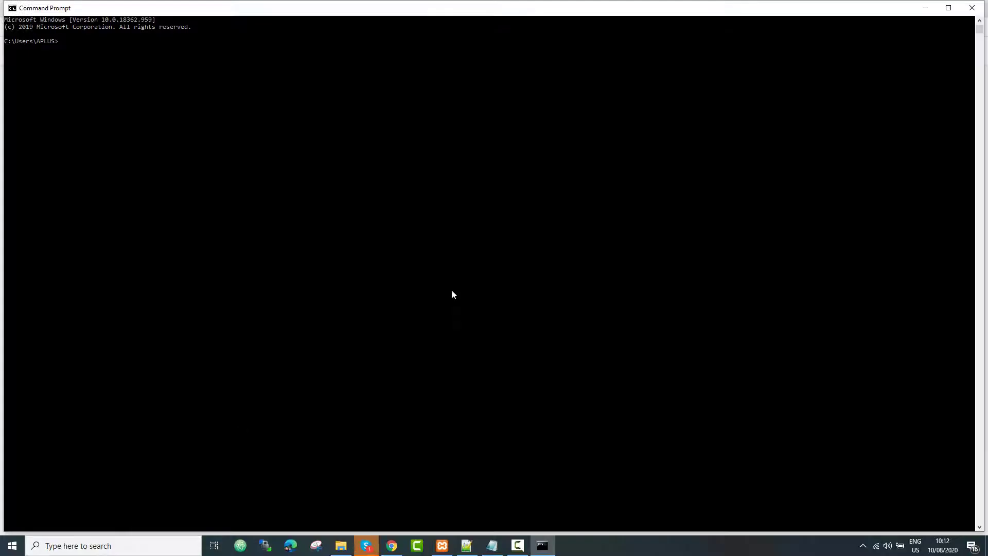
{"action": "left_click", "coordinate": [341, 545]}
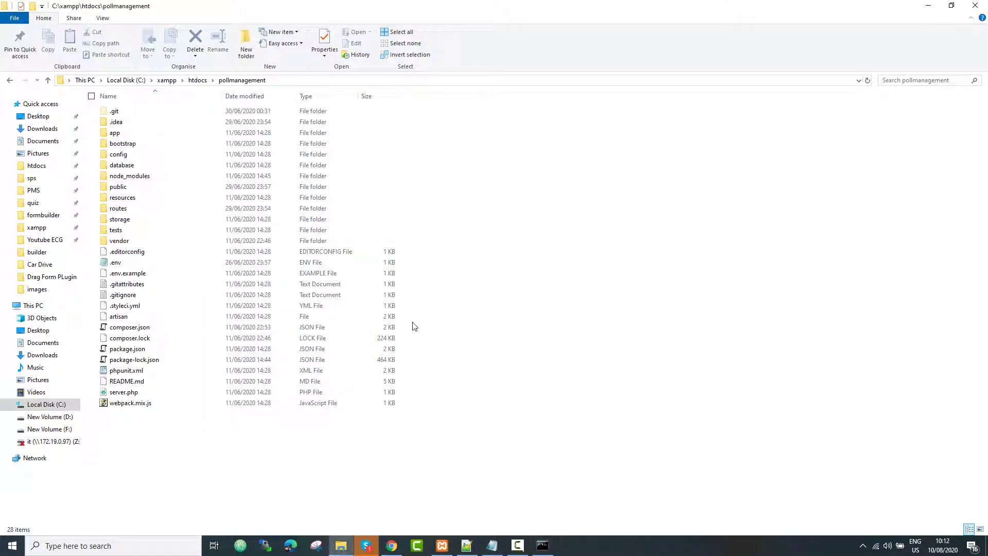
{"action": "left_click", "coordinate": [415, 78]}
{"action": "key", "text": "ctrl+c"}
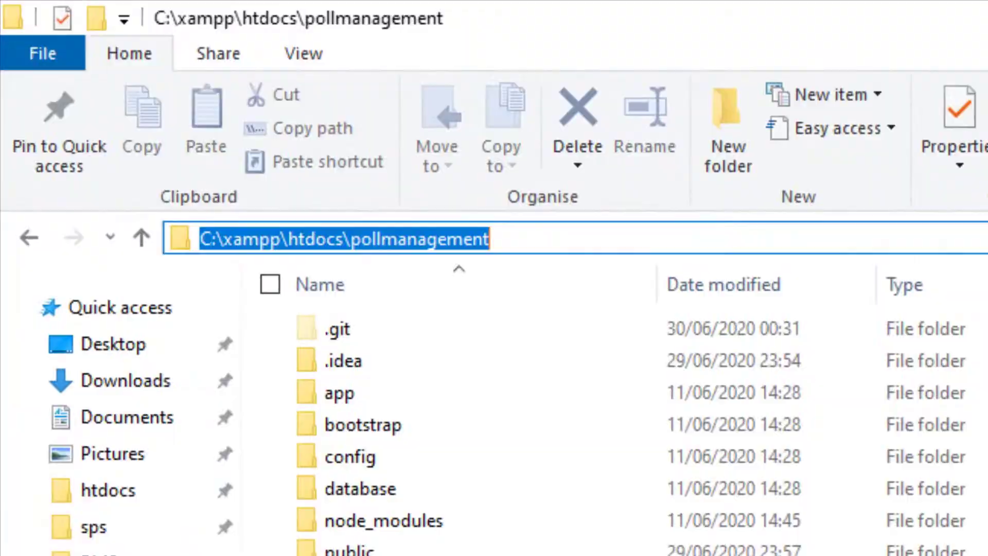
{"action": "key", "text": "alt+Tab"}
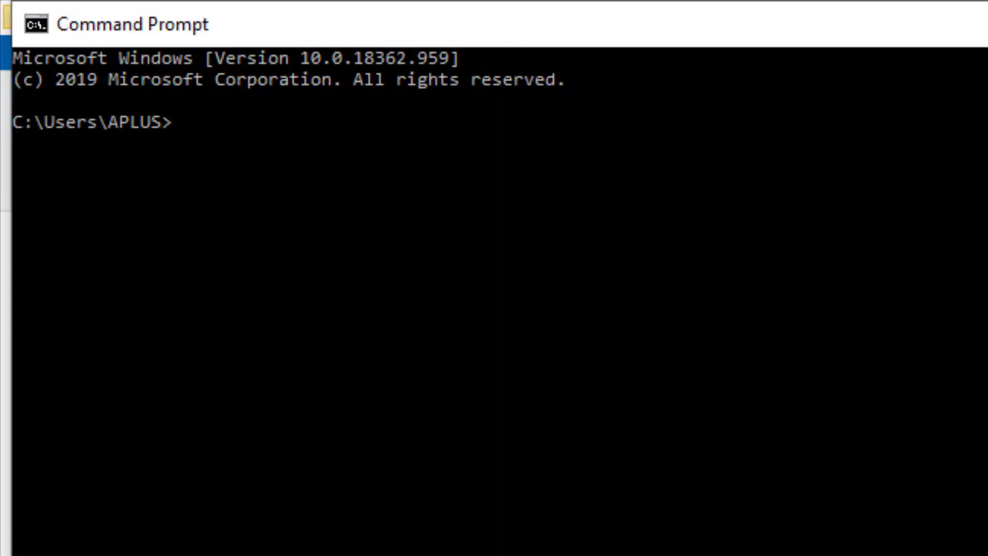
{"action": "type", "text": "cd"}
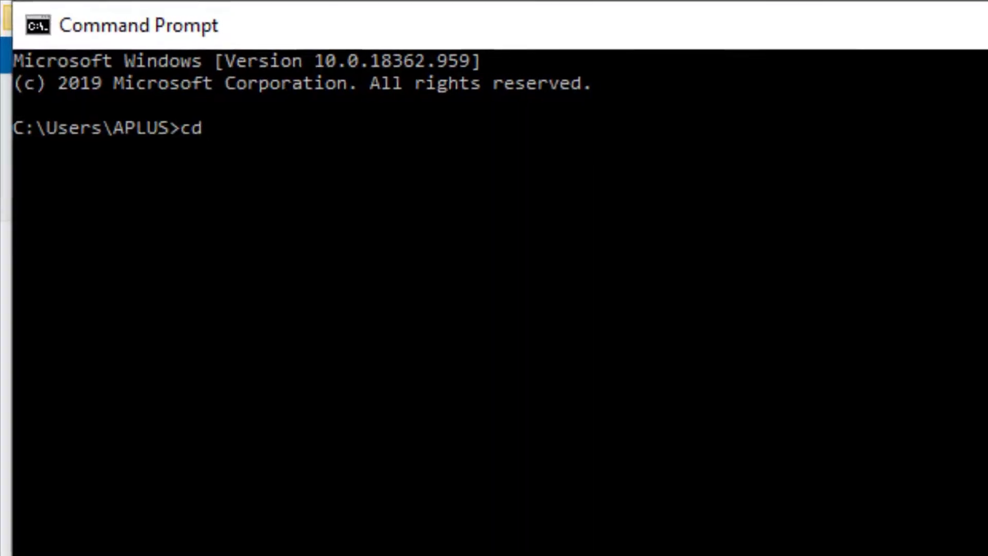
{"action": "key", "text": "ctrl+v"}
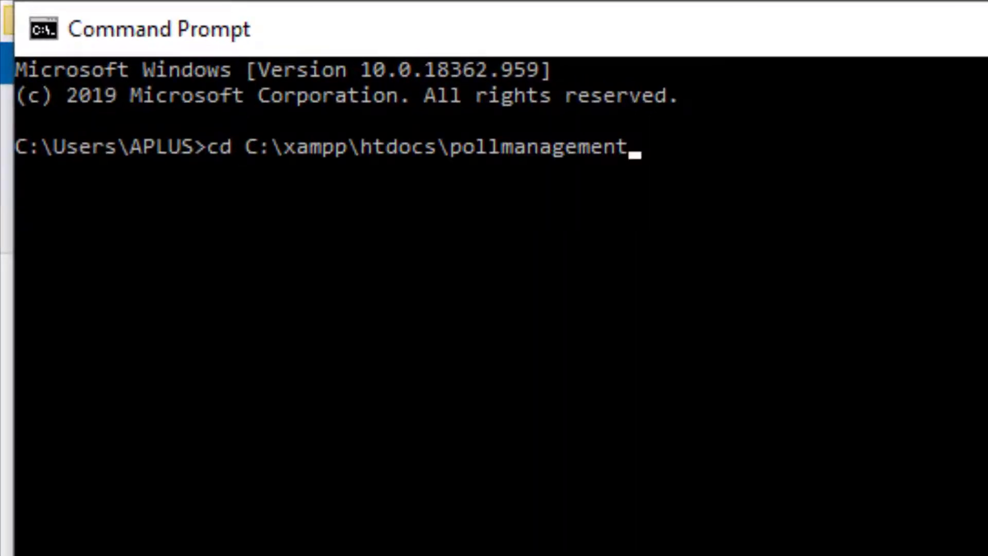
{"action": "key", "text": "Return"}
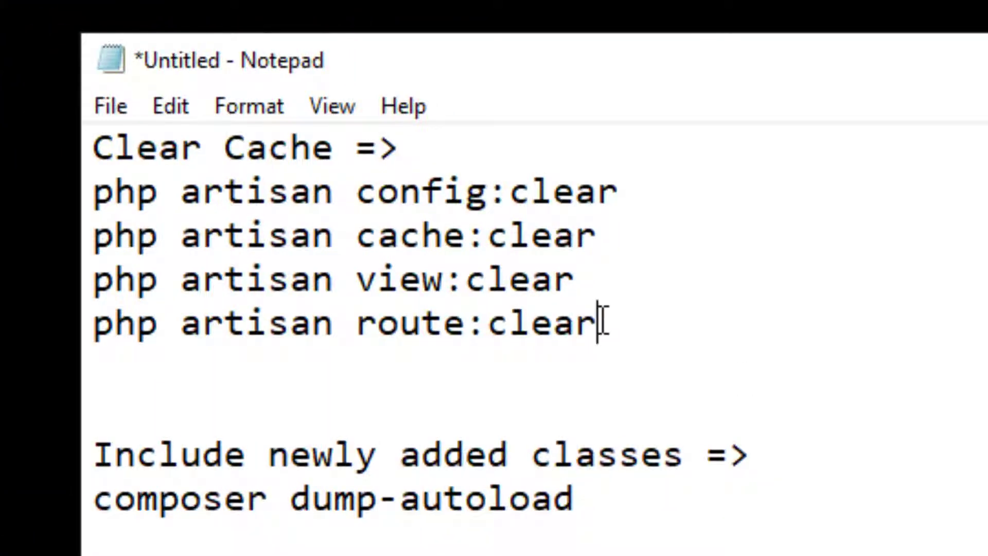
- Run php artisan config:clear, cache:clear, view:clear and route:clear from the notes
{"action": "left_click_drag", "start_coordinate": [600, 322], "coordinate": [85, 195]}
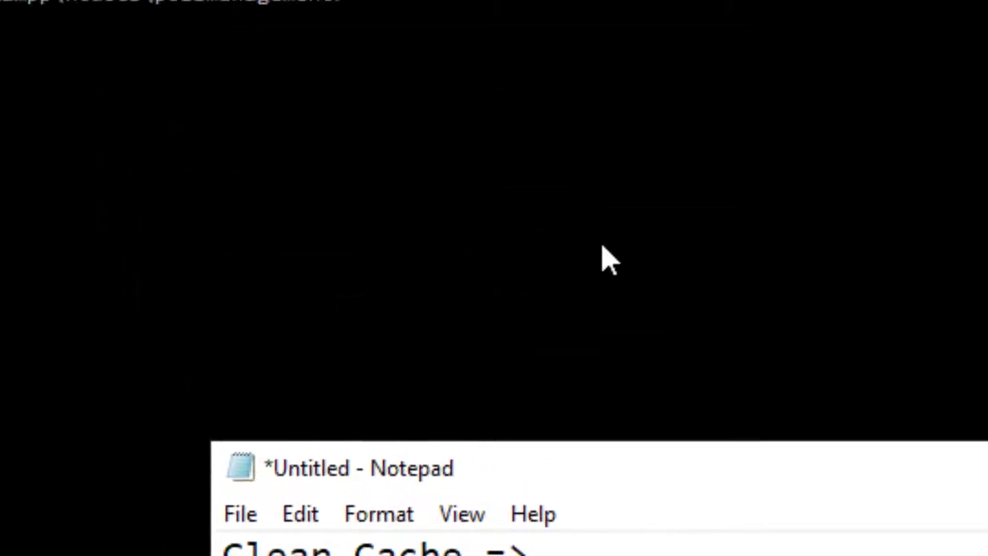
{"action": "left_click", "coordinate": [606, 258]}
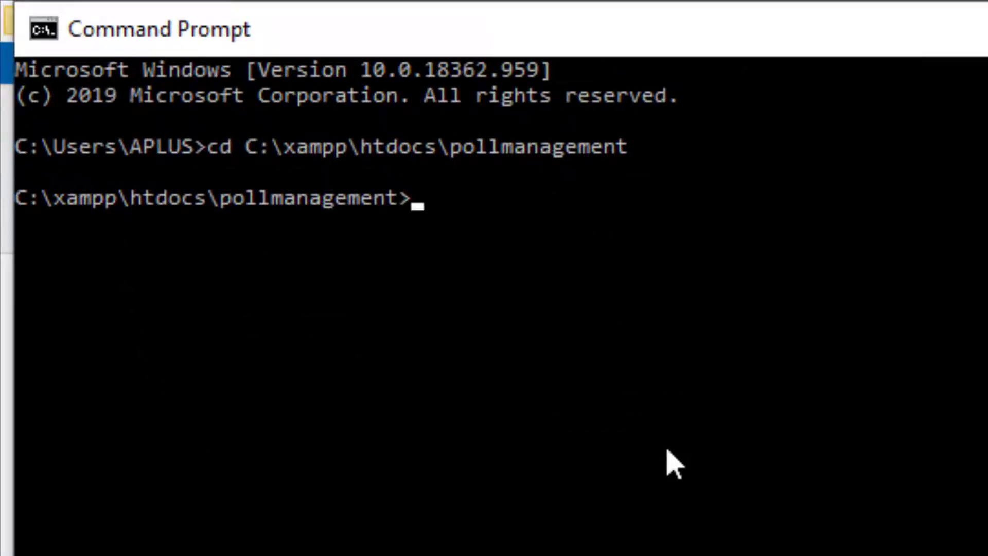
{"action": "type", "text": "php artisan config:clear"}
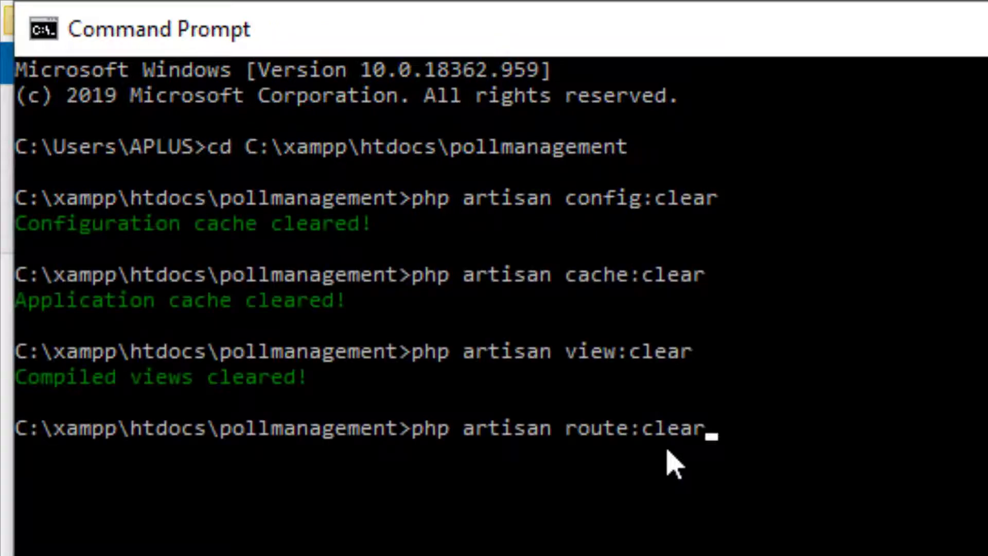
{"action": "key", "text": "Return"}
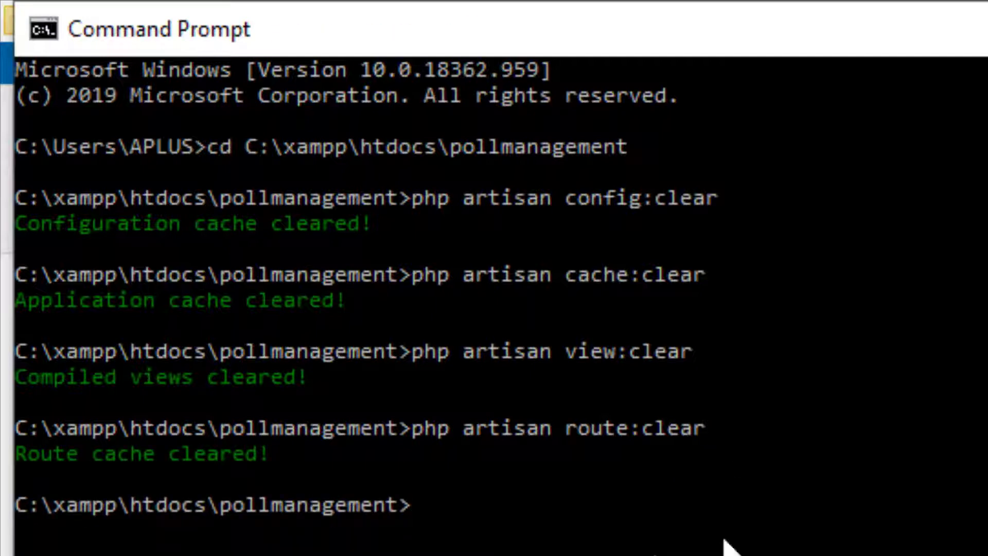
{"action": "key", "text": "alt+Tab"}
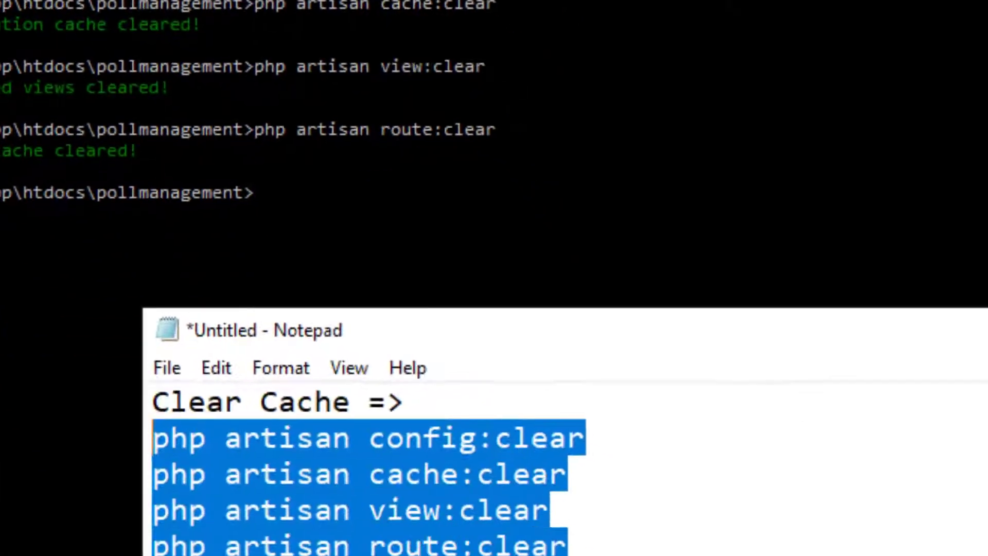
- Copy composer dump-autoload from the notes and run it in the prompt
{"action": "left_click", "coordinate": [360, 320]}
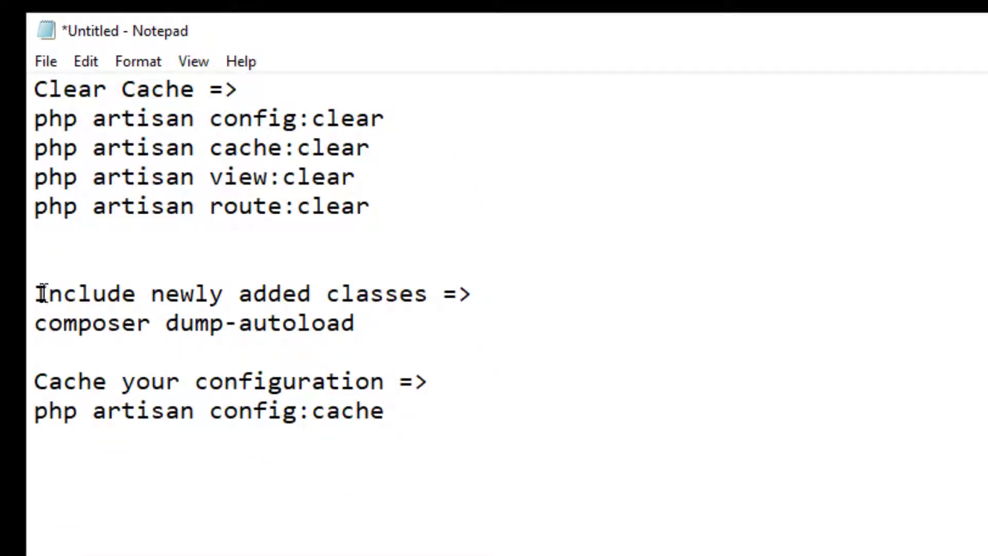
{"action": "left_click_drag", "start_coordinate": [36, 293], "coordinate": [430, 295]}
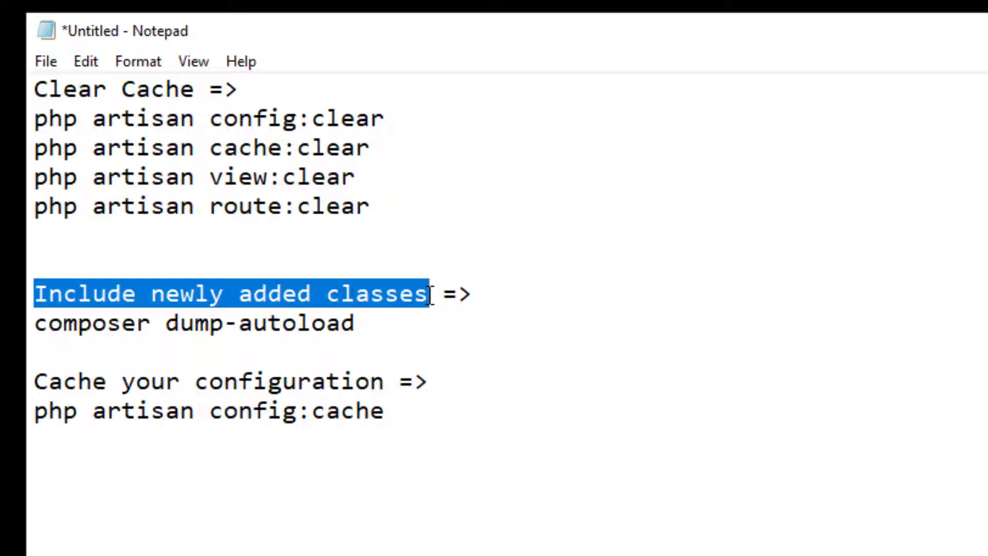
{"action": "left_click", "coordinate": [430, 295]}
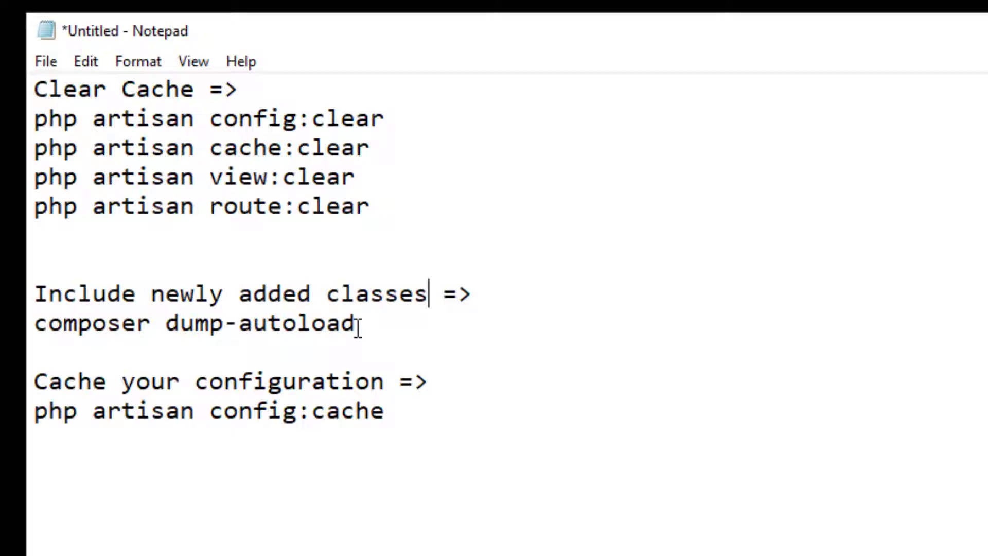
{"action": "left_click", "coordinate": [77, 340]}
{"action": "left_click", "coordinate": [37, 326], "text": "shift"}
{"action": "key", "text": "ctrl+c"}
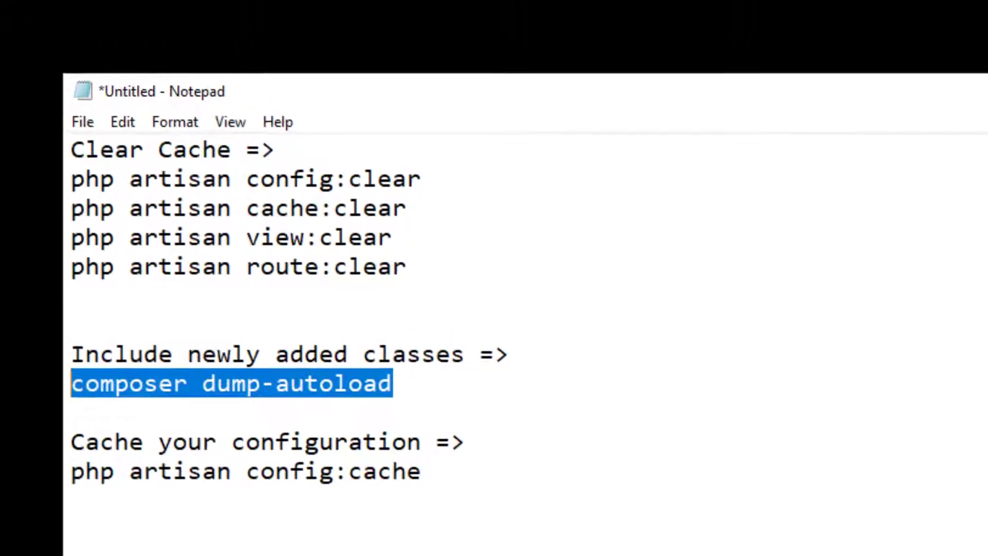
{"action": "left_click", "coordinate": [299, 126]}
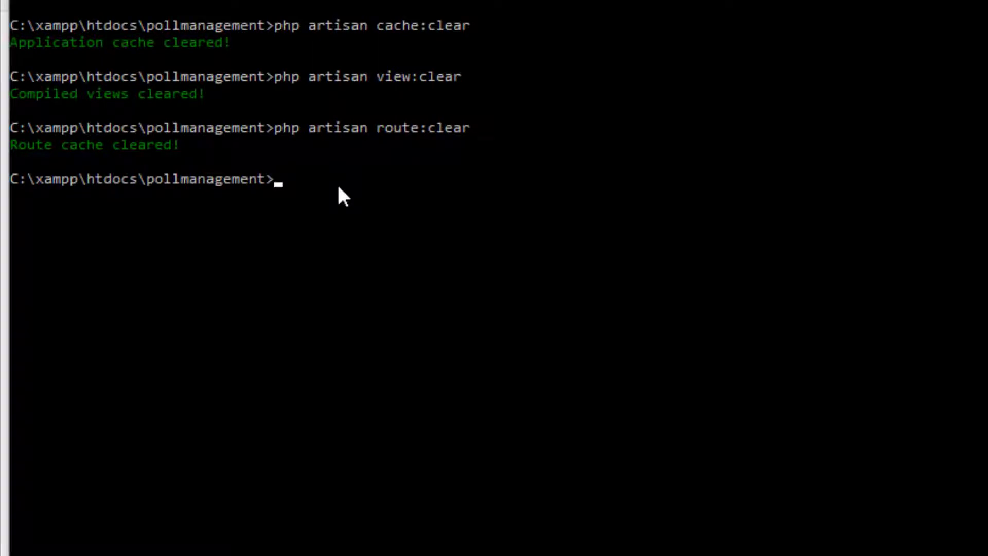
{"action": "key", "text": "ctrl+v"}
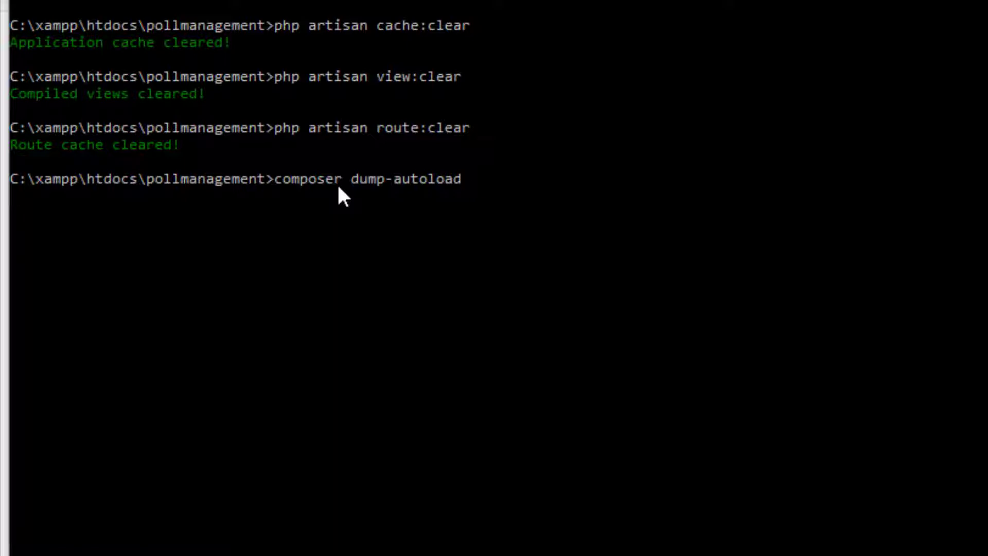
{"action": "key", "text": "Return"}
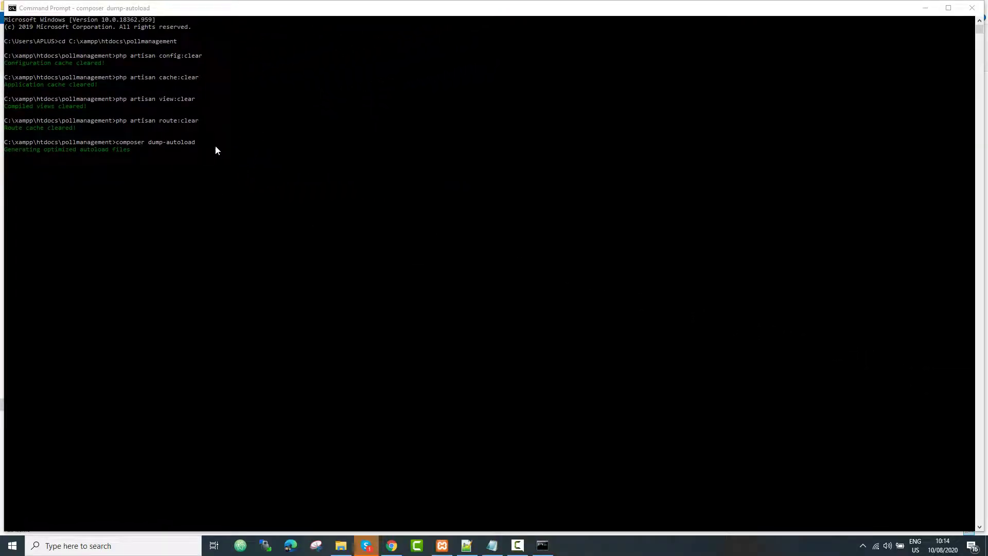
- Return to the notes and locate the php artisan config:cache line
{"action": "left_click", "coordinate": [491, 546]}
{"action": "left_click", "coordinate": [205, 337]}
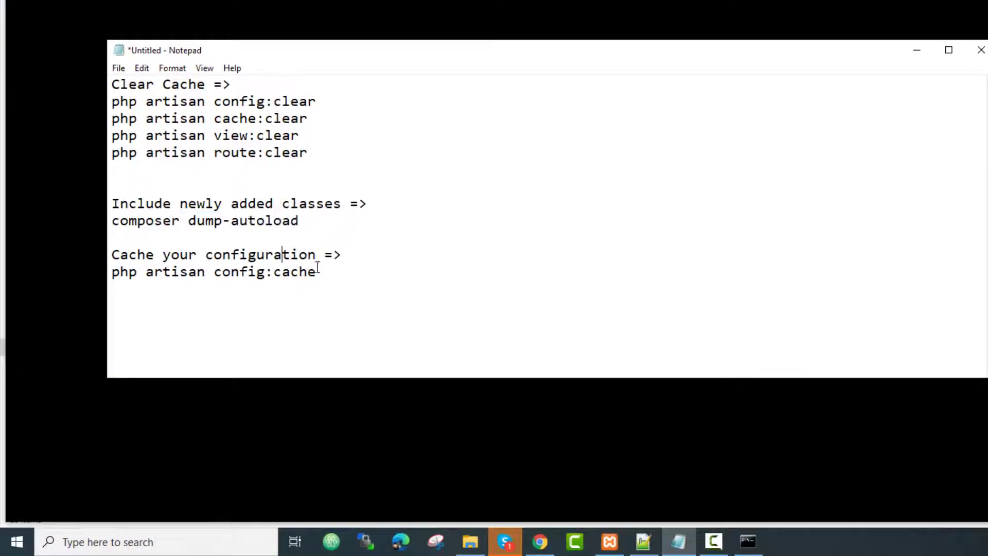
{"action": "left_click_drag", "start_coordinate": [318, 271], "coordinate": [111, 272]}
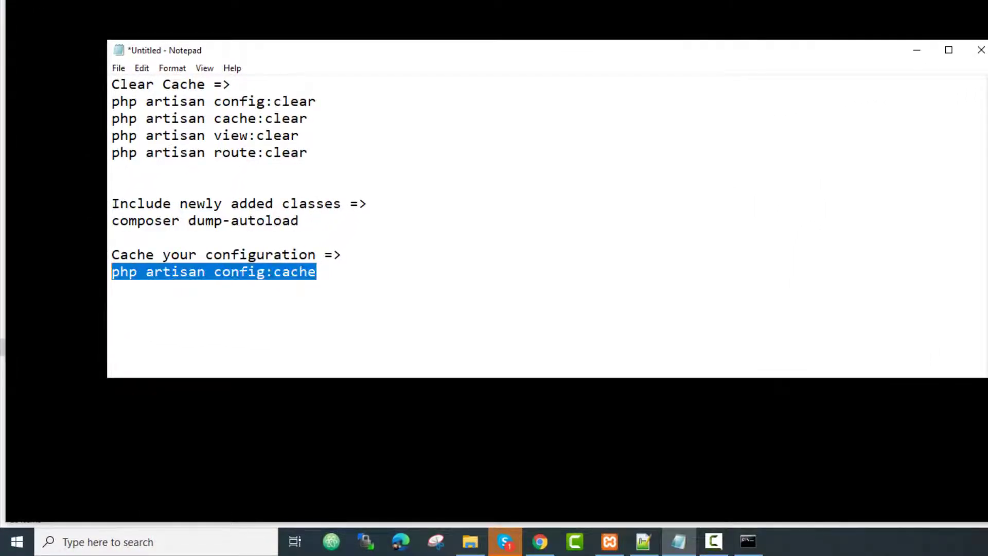
{"action": "left_click", "coordinate": [258, 279]}
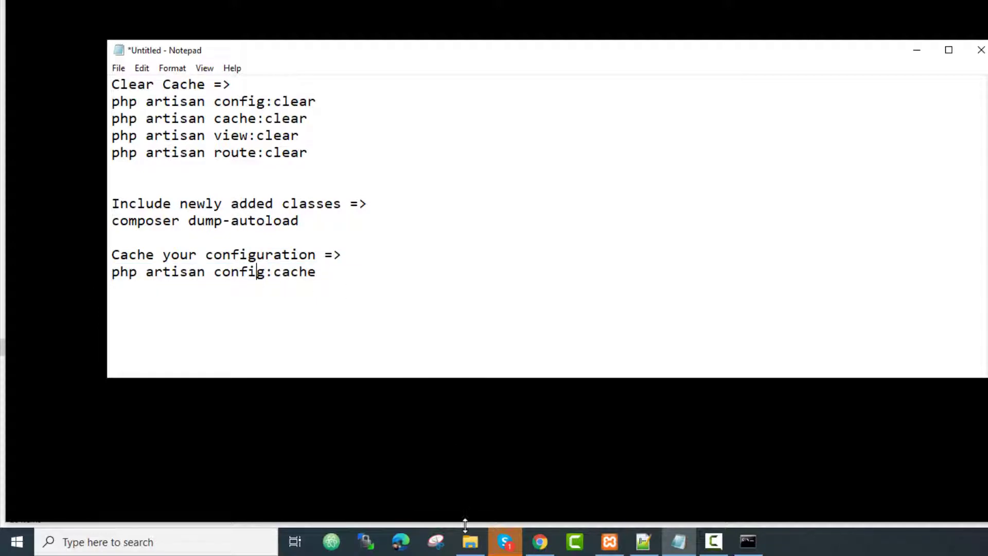
- Look inside the pollmanagement config folder, then return to the project folder
{"action": "left_click", "coordinate": [470, 541]}
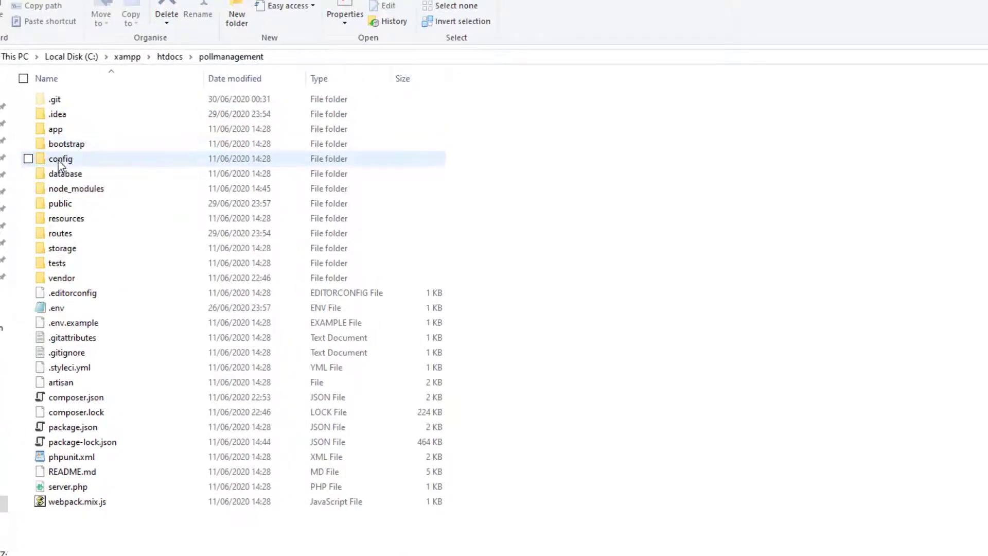
{"action": "double_click", "coordinate": [59, 159]}
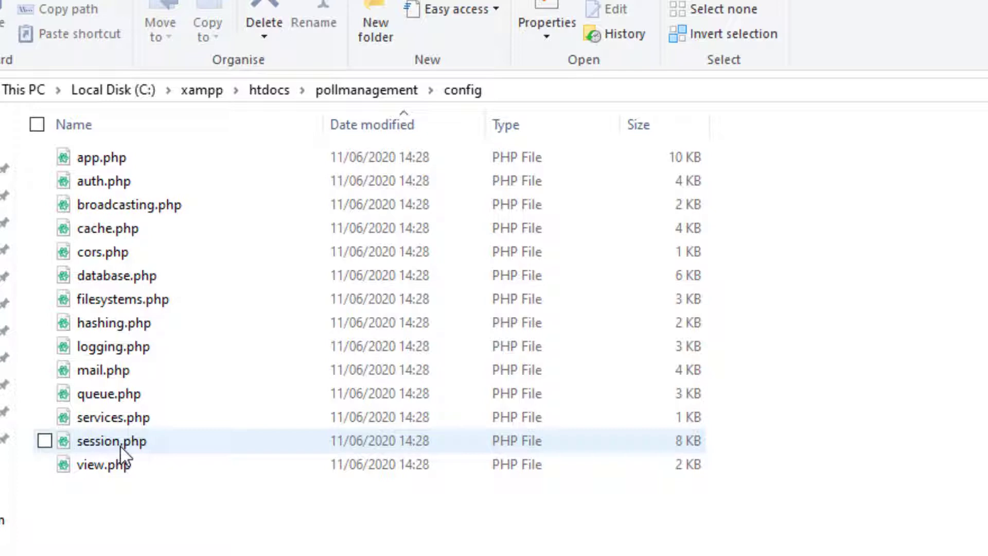
{"action": "key", "text": "BackSpace"}
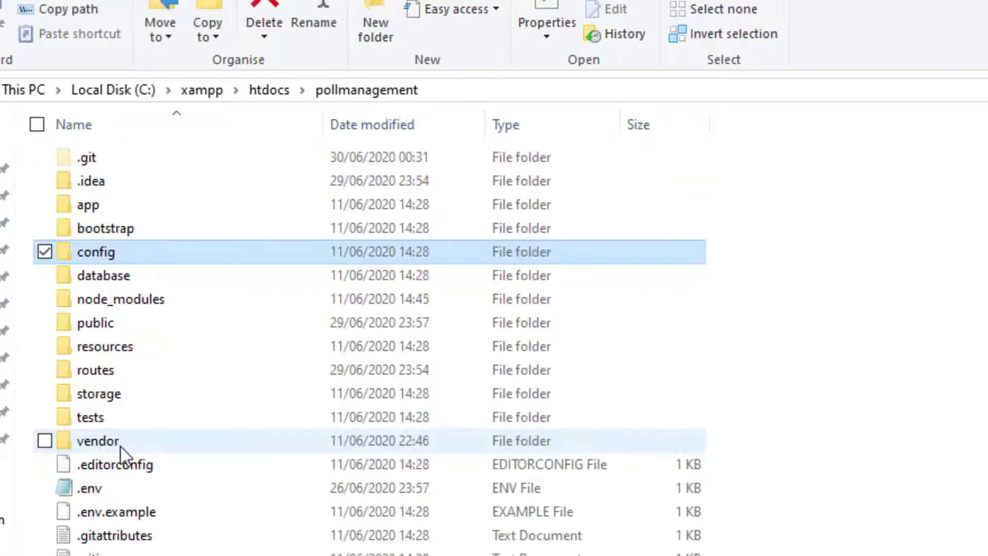
- Open .env in Notepad++, check DB_DATABASE=events_poll, DB_USERNAME=root and empty DB_PASSWORD, then close it
{"action": "right_click", "coordinate": [87, 489]}
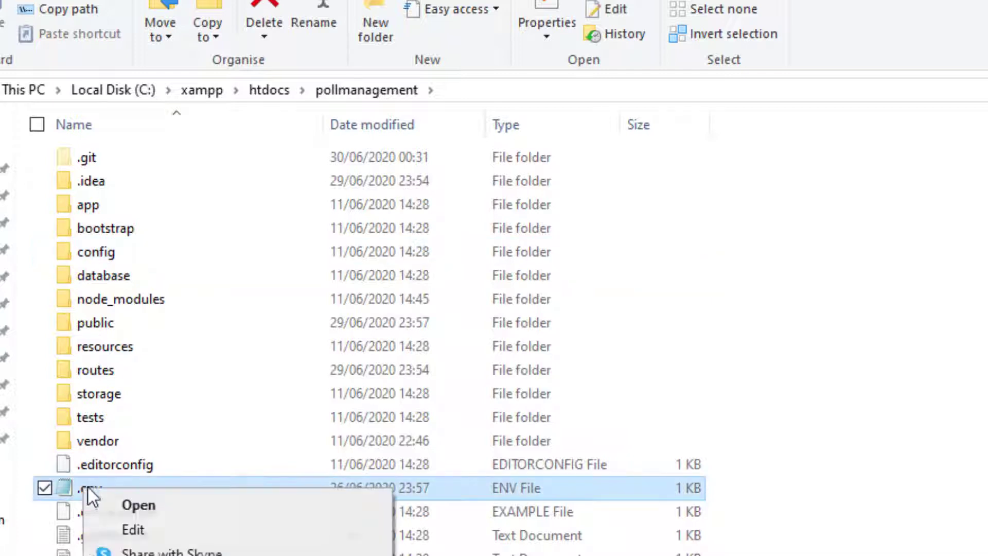
{"action": "left_click", "coordinate": [165, 496]}
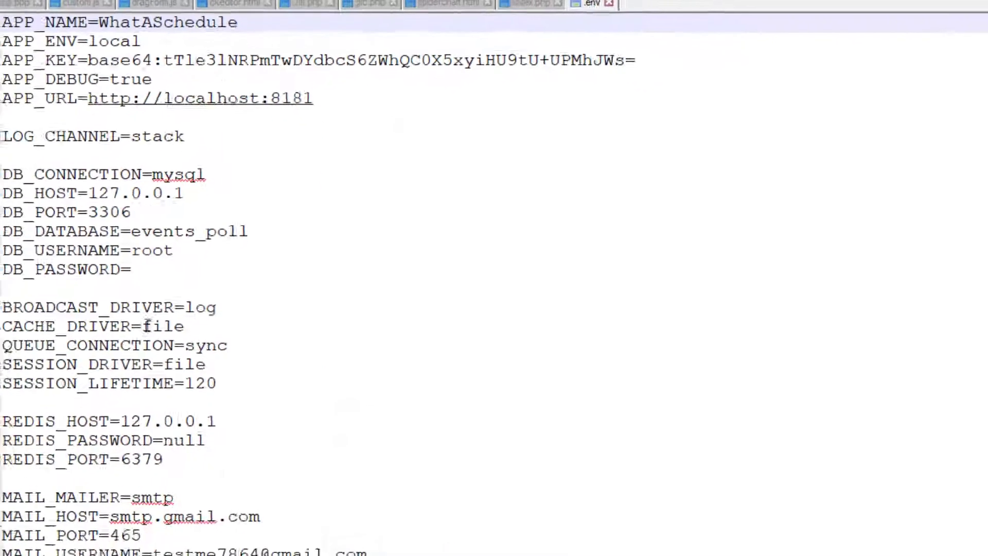
{"action": "double_click", "coordinate": [99, 383]}
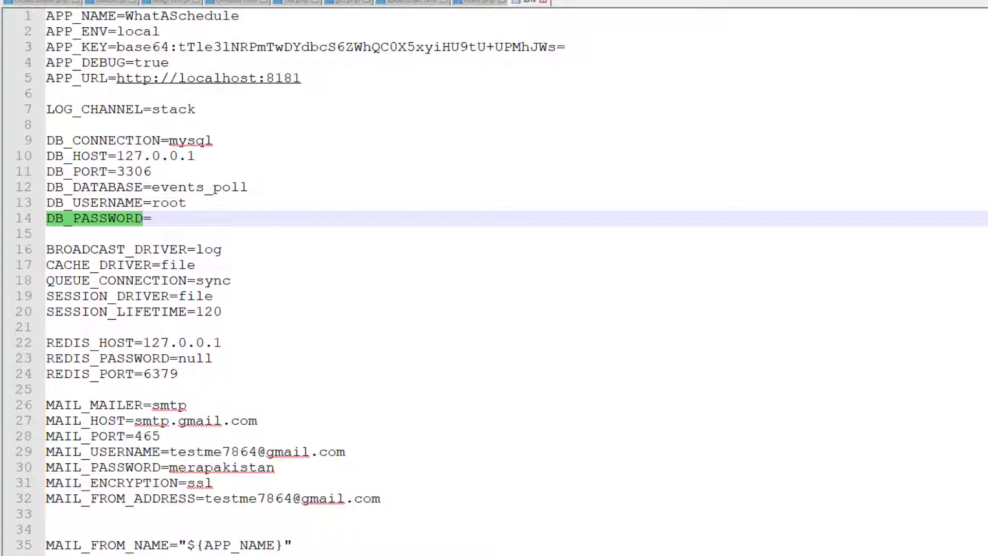
{"action": "left_click", "coordinate": [543, 1]}
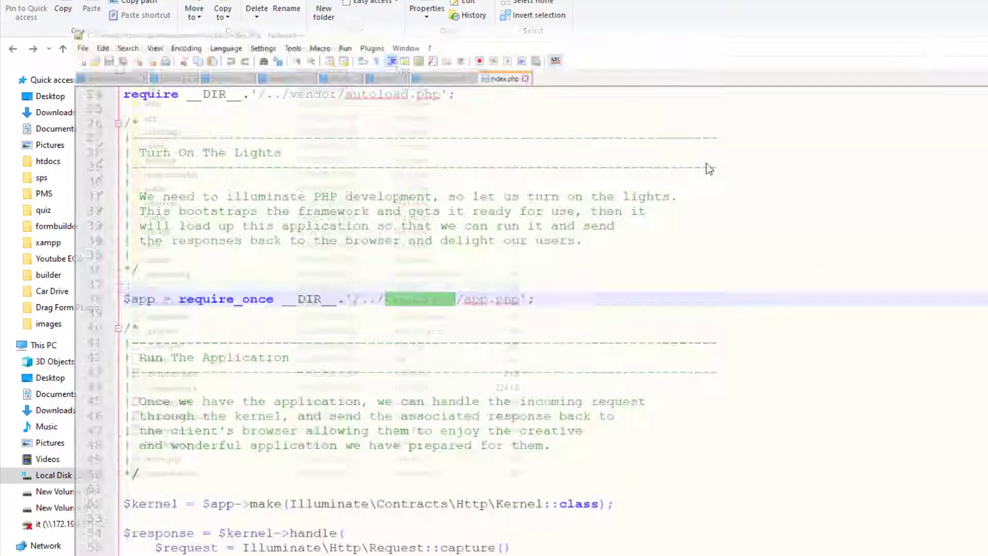
{"action": "key", "text": "alt+Tab"}
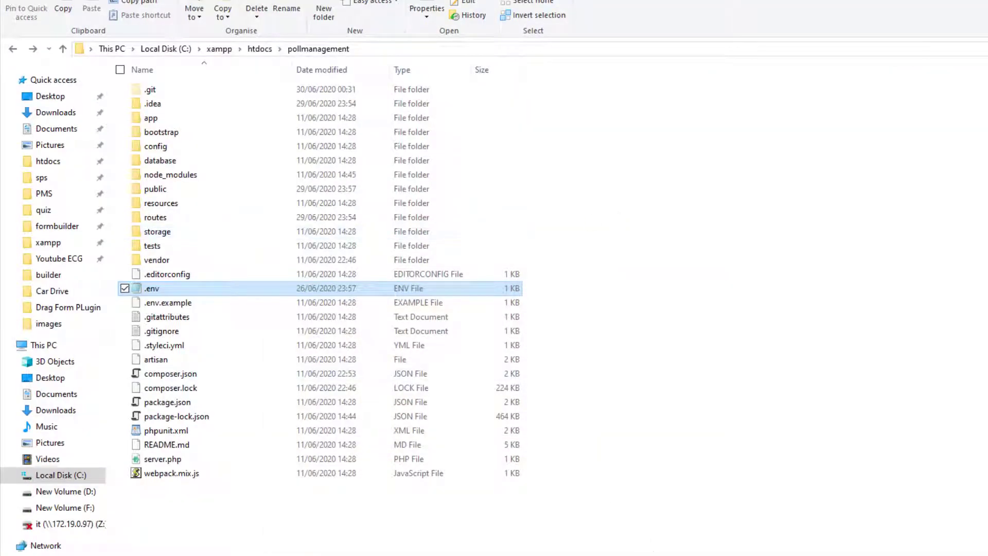
- Copy php artisan config:cache from the notes and run it in the prompt
{"action": "key", "text": "alt+Tab"}
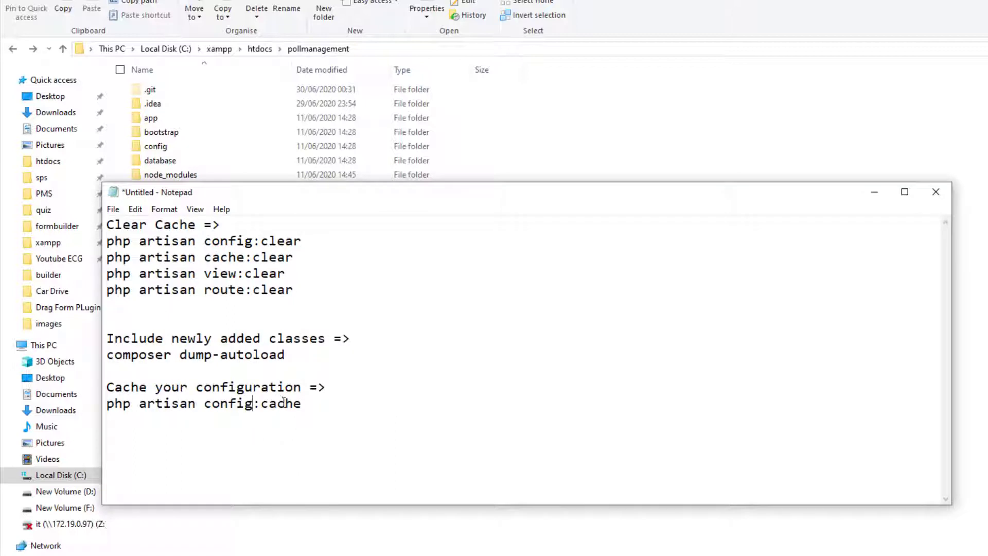
{"action": "left_click_drag", "start_coordinate": [138, 395], "coordinate": [107, 402]}
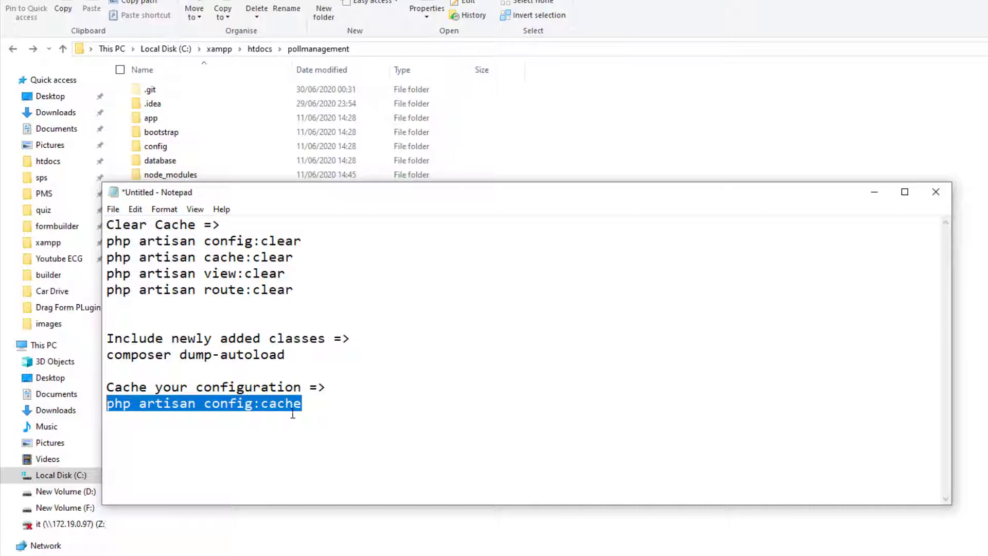
{"action": "left_click_drag", "start_coordinate": [286, 404], "coordinate": [302, 404]}
{"action": "left_click_drag", "start_coordinate": [173, 412], "coordinate": [107, 406]}
{"action": "left_click", "coordinate": [295, 391]}
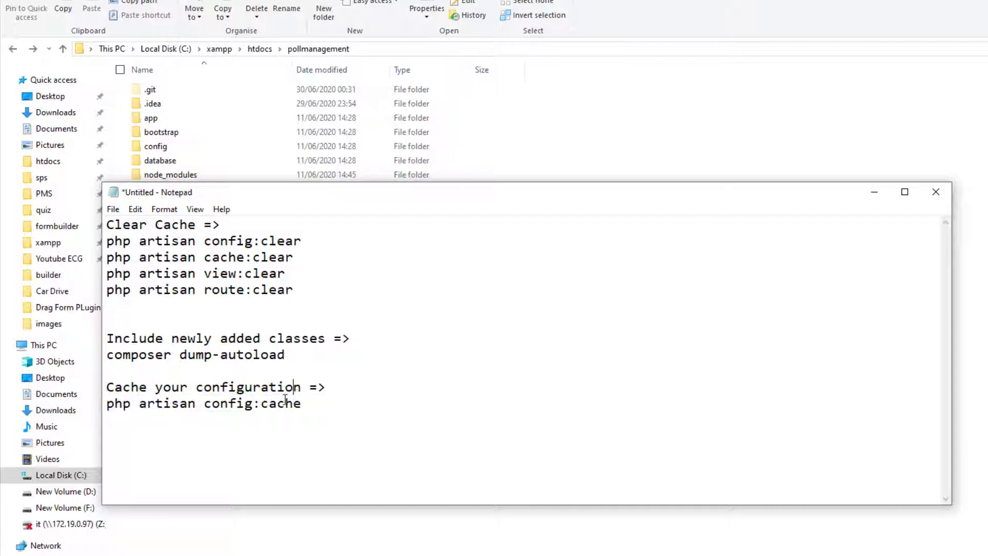
{"action": "left_click", "coordinate": [302, 403]}
{"action": "left_click_drag", "start_coordinate": [303, 403], "coordinate": [81, 414]}
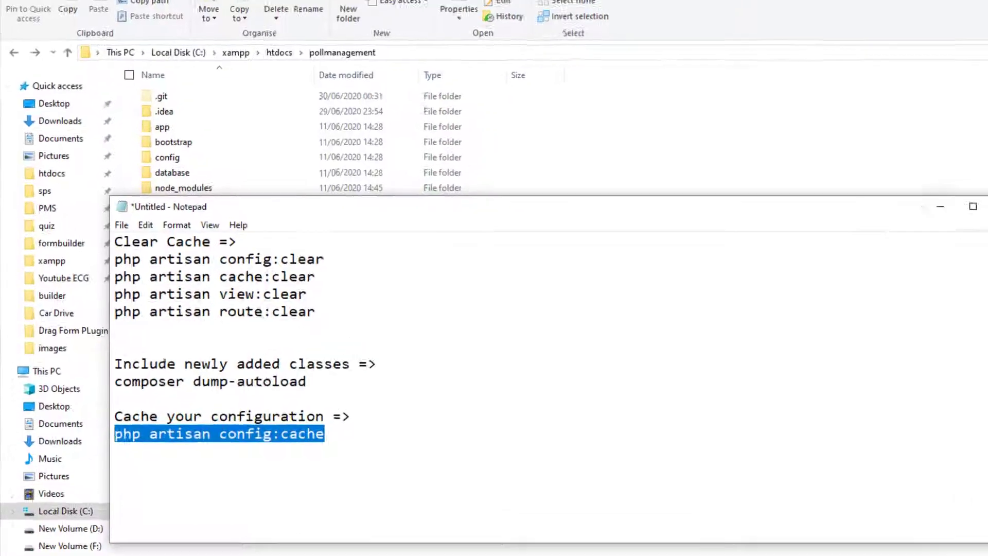
{"action": "key", "text": "ctrl+c"}
{"action": "key", "text": "alt+Tab"}
{"action": "key", "text": "ctrl+v"}
{"action": "key", "text": "Return"}
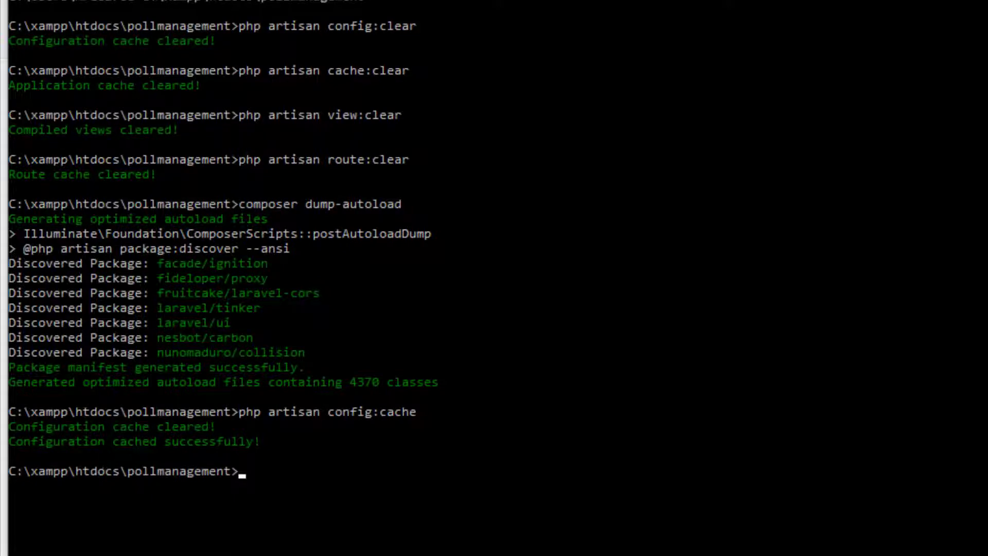
- Add blank lines at the end and above the Clear Cache heading in the notes
{"action": "key", "text": "alt+Tab"}
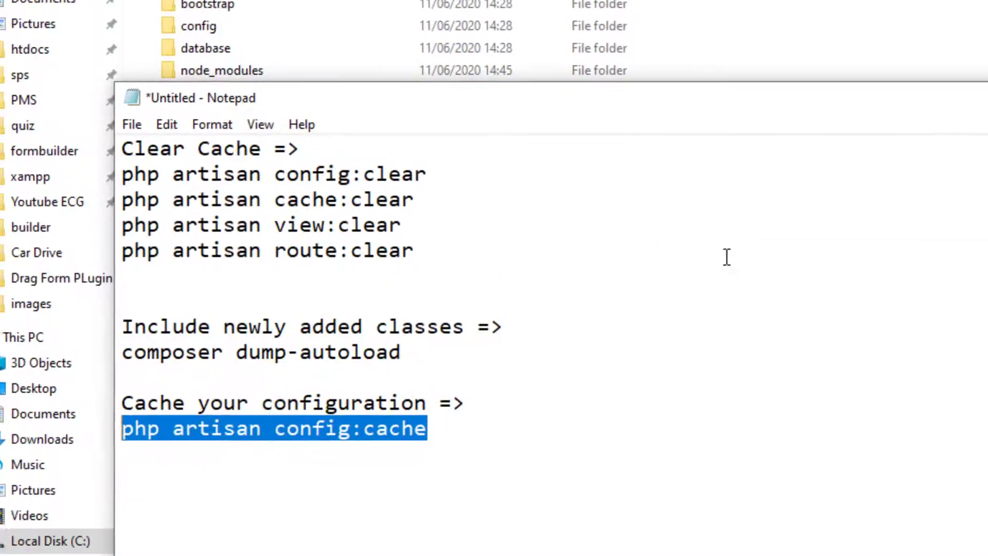
{"action": "left_click", "coordinate": [376, 429]}
{"action": "left_click", "coordinate": [431, 428]}
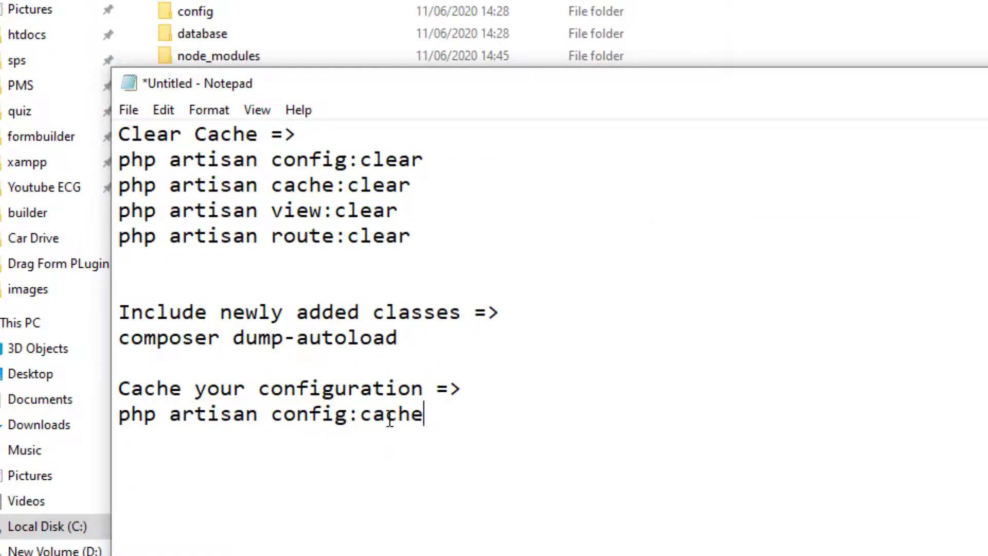
{"action": "left_click_drag", "start_coordinate": [424, 418], "coordinate": [111, 431]}
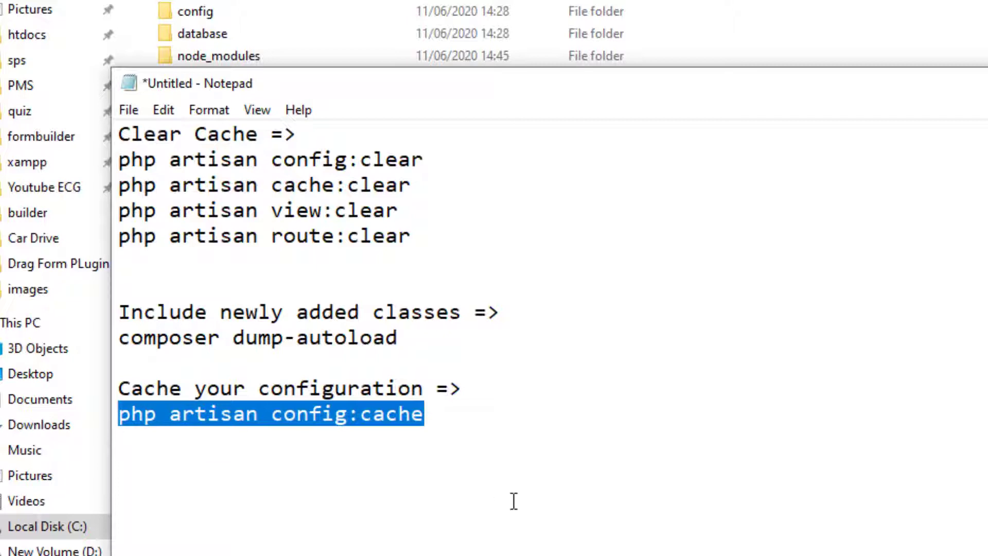
{"action": "left_click", "coordinate": [442, 417]}
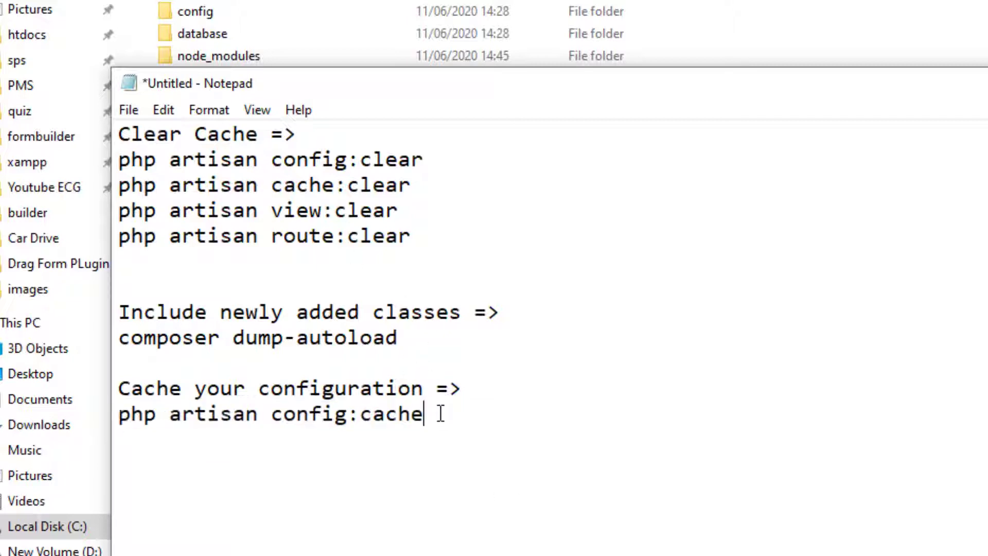
{"action": "key", "text": "Return"}
{"action": "left_click", "coordinate": [125, 133]}
{"action": "key", "text": "Return"}
{"action": "key", "text": "Return"}
{"action": "left_click", "coordinate": [156, 132]}
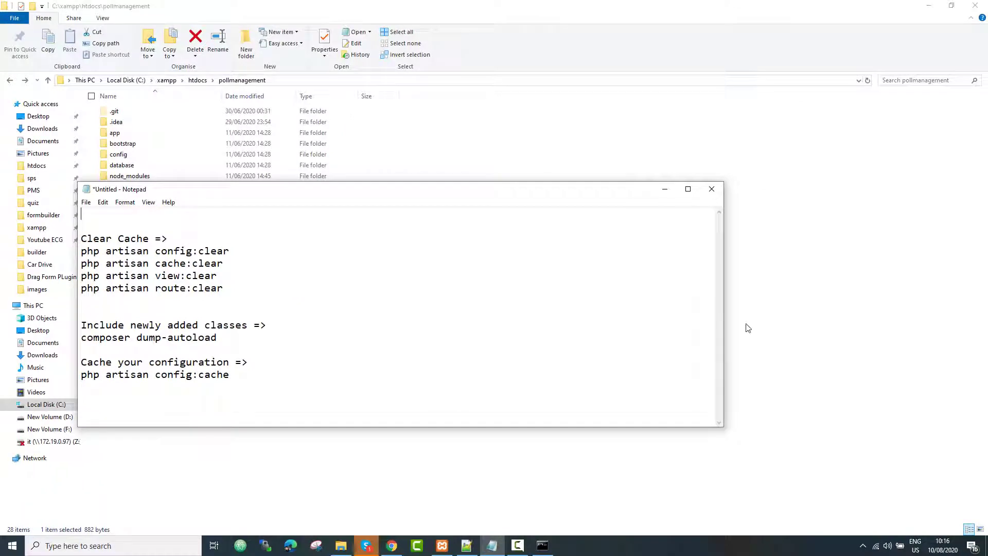
- Minimize the notes and select, then deselect, the pollmanagement project files from app to webpack.mix.js
{"action": "left_click", "coordinate": [664, 188]}
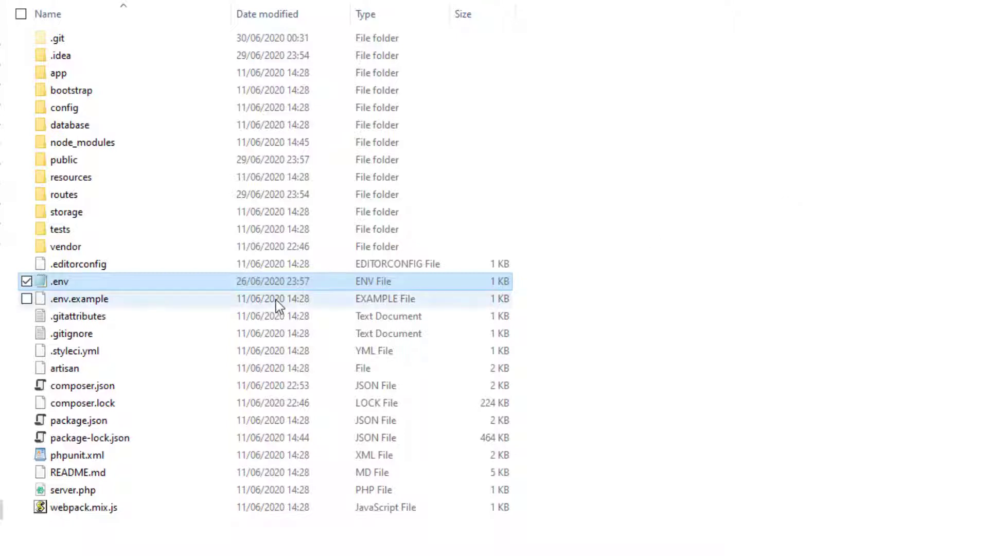
{"action": "left_click_drag", "start_coordinate": [97, 519], "coordinate": [74, 264]}
{"action": "left_click", "coordinate": [119, 543]}
{"action": "left_click_drag", "start_coordinate": [119, 543], "coordinate": [70, 73]}
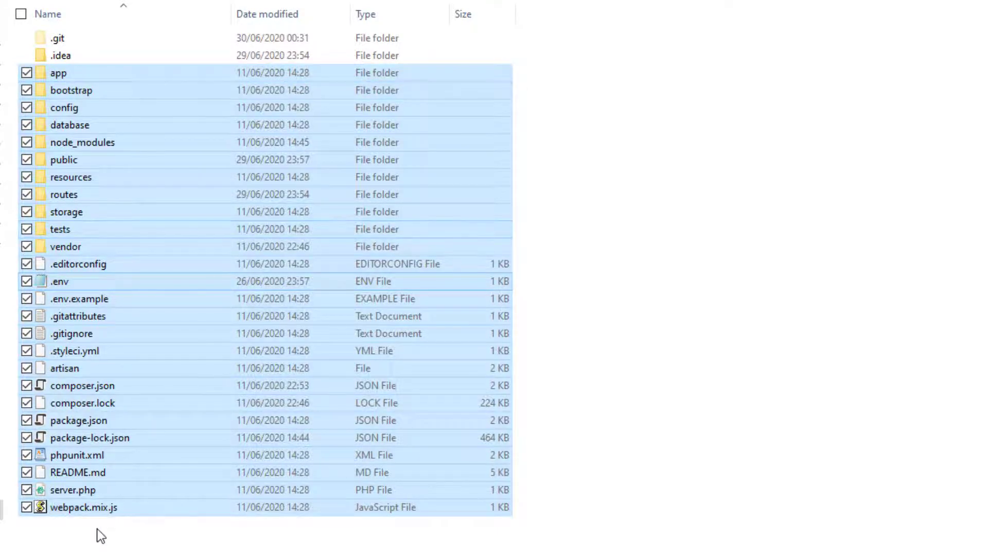
{"action": "left_click", "coordinate": [101, 547]}
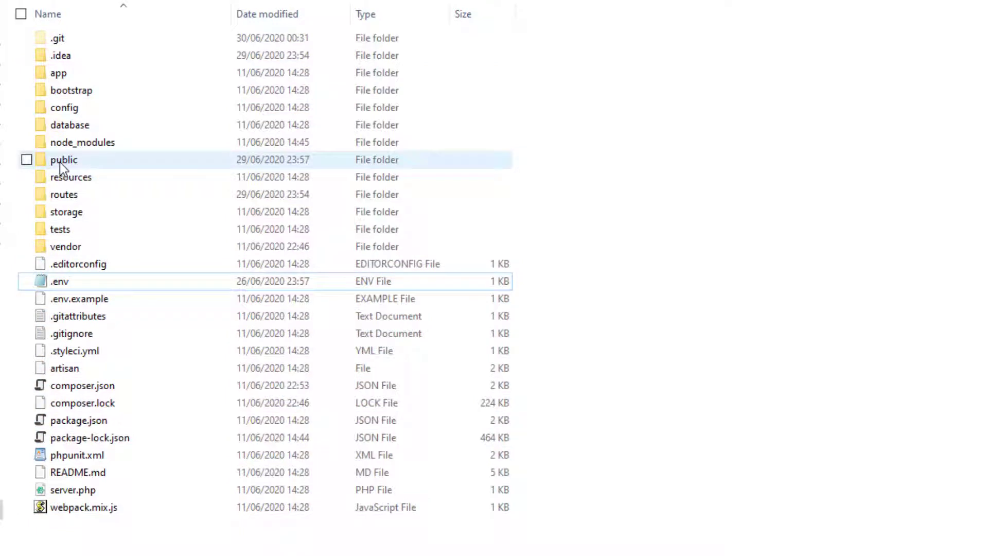
- Open the public folder and inspect its index.php and .htaccess files
{"action": "mouse_move", "coordinate": [60, 162]}
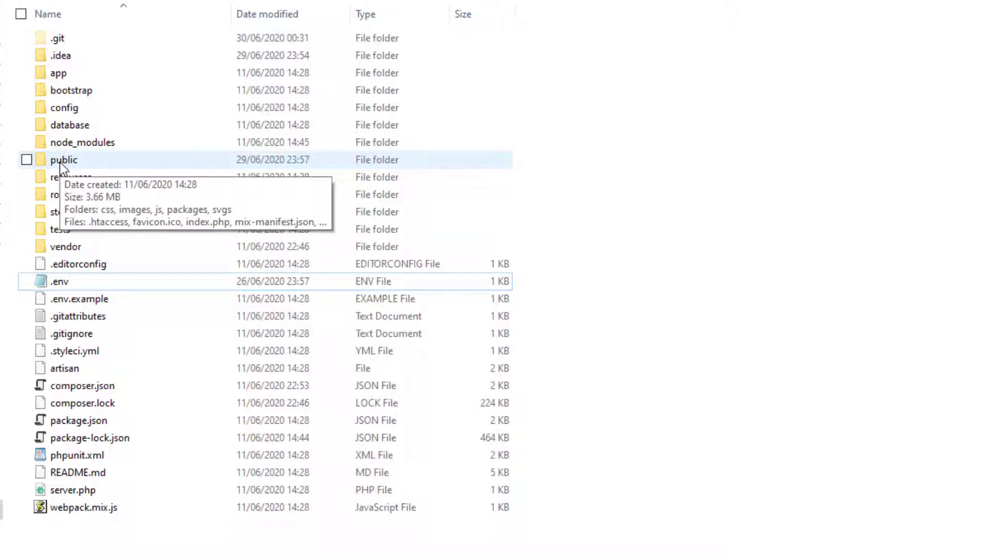
{"action": "double_click", "coordinate": [59, 162]}
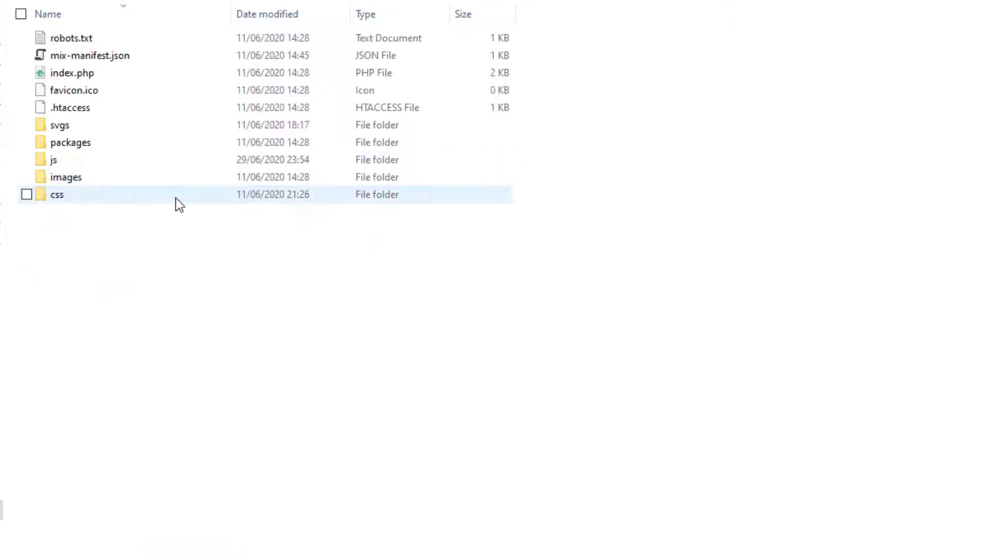
{"action": "left_click", "coordinate": [90, 80]}
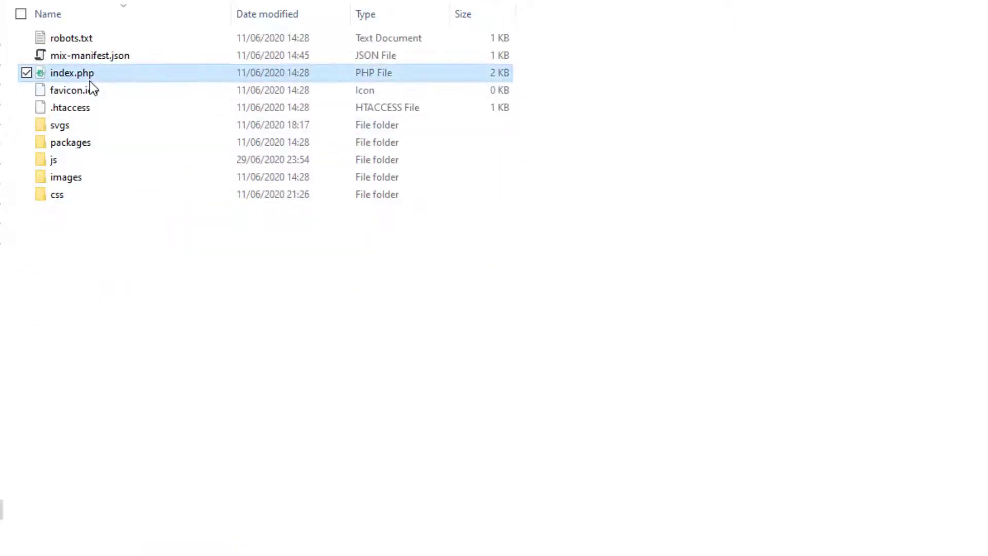
{"action": "left_click", "coordinate": [85, 113]}
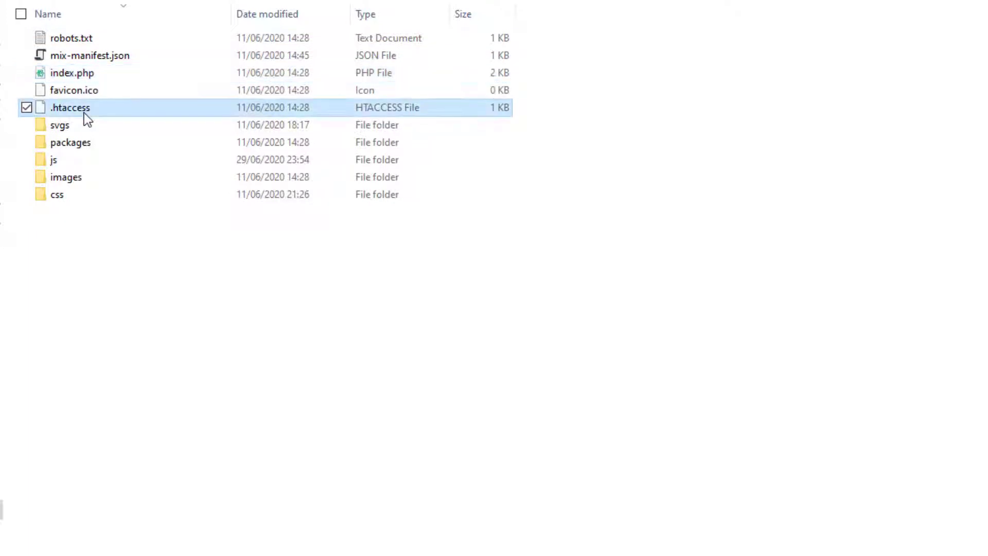
{"action": "left_click", "coordinate": [70, 75]}
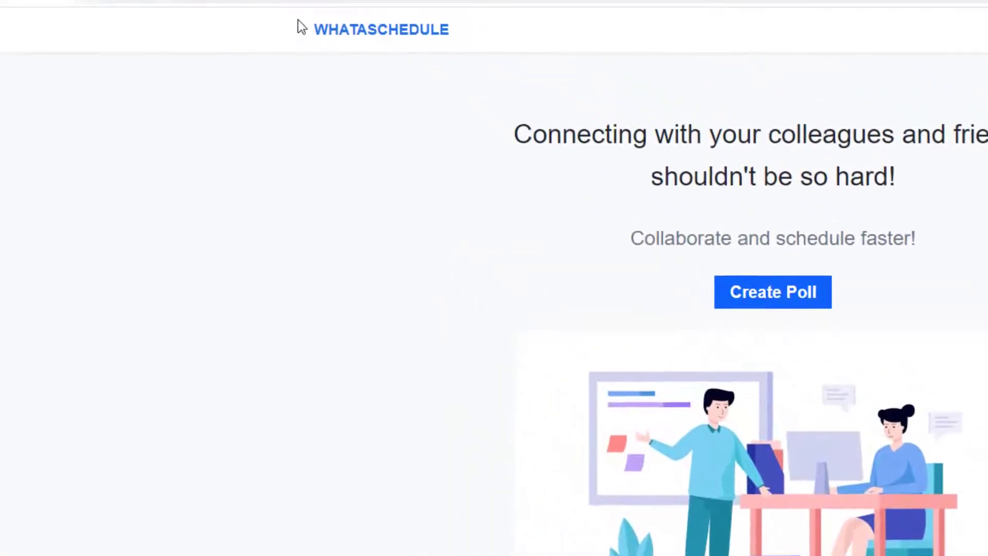
- Strip public/ to load the localhost:8181/pollmanagement listing, then open the app via its public/ link
{"action": "left_click", "coordinate": [271, 9]}
{"action": "left_click", "coordinate": [181, 11]}
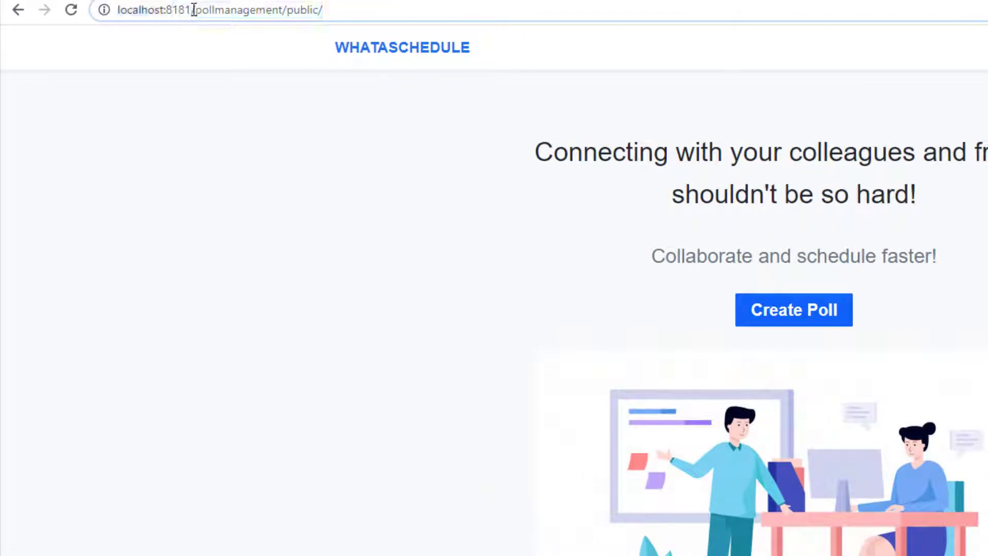
{"action": "left_click_drag", "start_coordinate": [190, 10], "coordinate": [71, 8]}
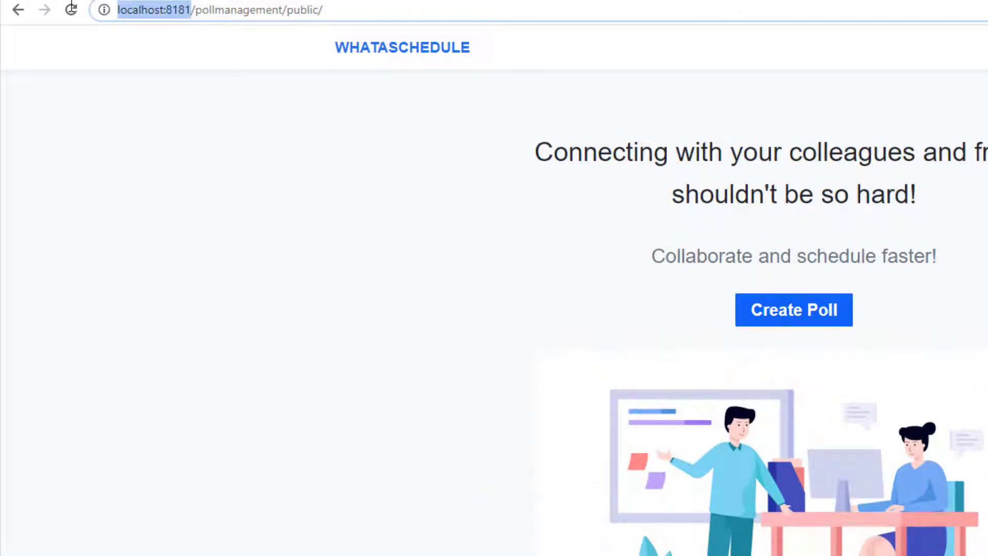
{"action": "double_click", "coordinate": [226, 10]}
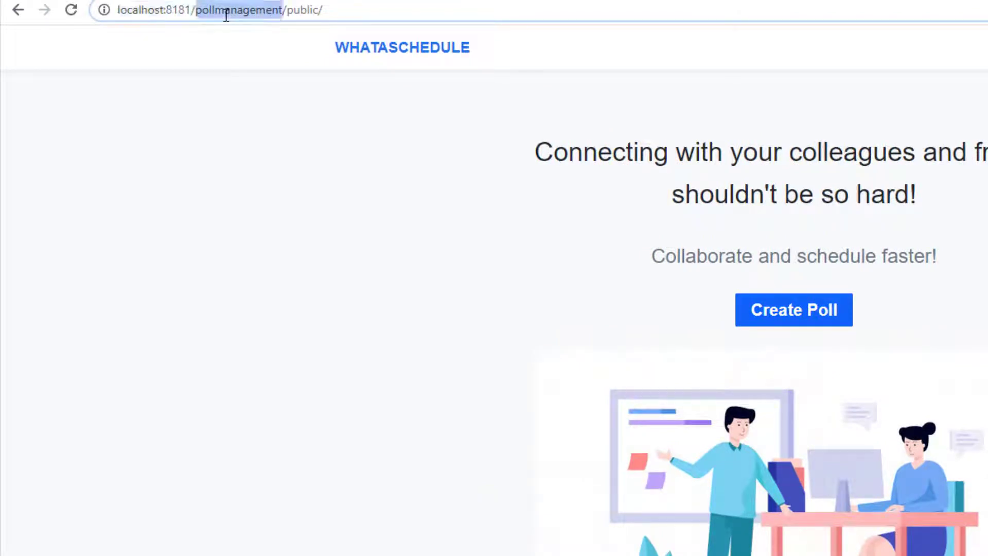
{"action": "double_click", "coordinate": [312, 10]}
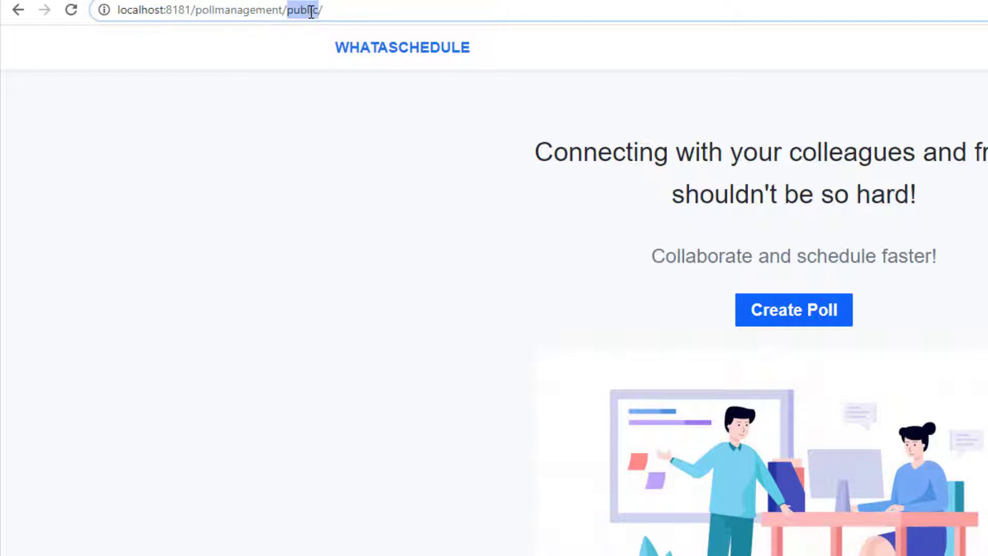
{"action": "left_click_drag", "start_coordinate": [326, 11], "coordinate": [280, 11]}
{"action": "key", "text": "BackSpace"}
{"action": "key", "text": "Return"}
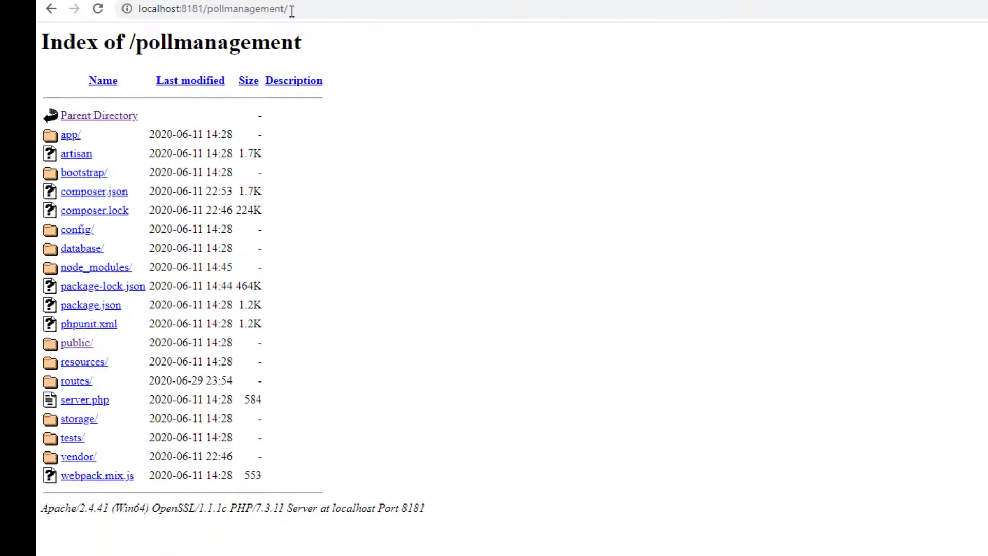
{"action": "left_click", "coordinate": [76, 346]}
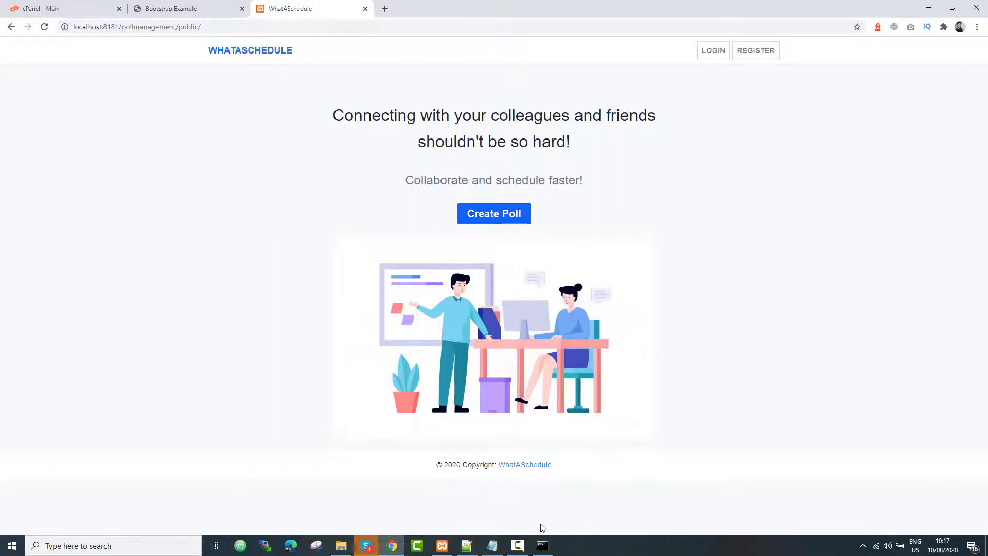
{"action": "left_click", "coordinate": [543, 545]}
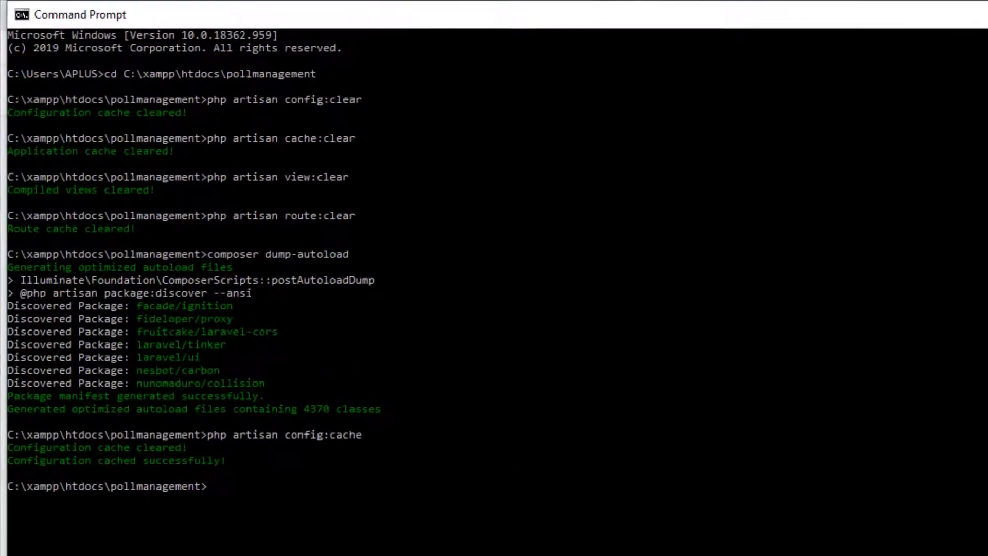
{"action": "type", "text": "php artisan serve"}
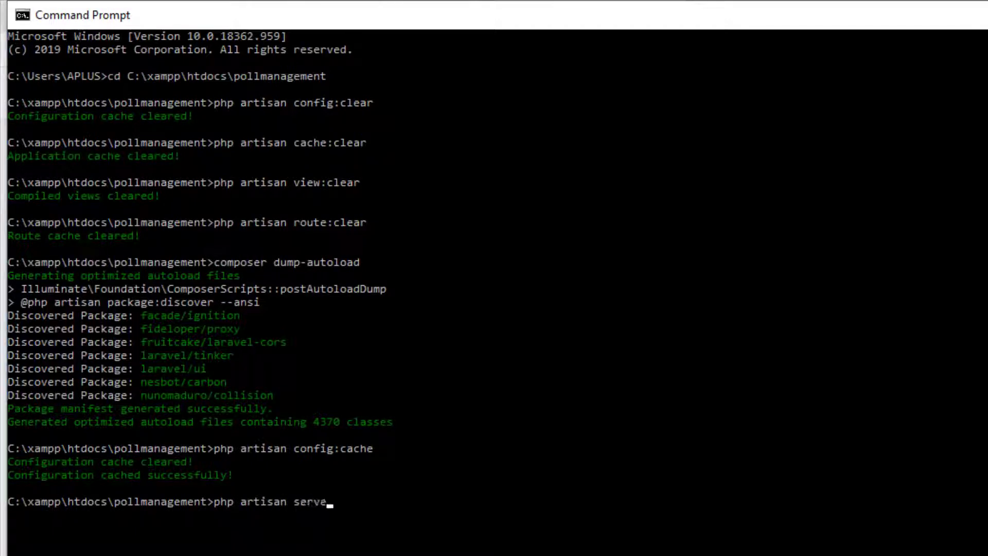
{"action": "key", "text": "Return"}
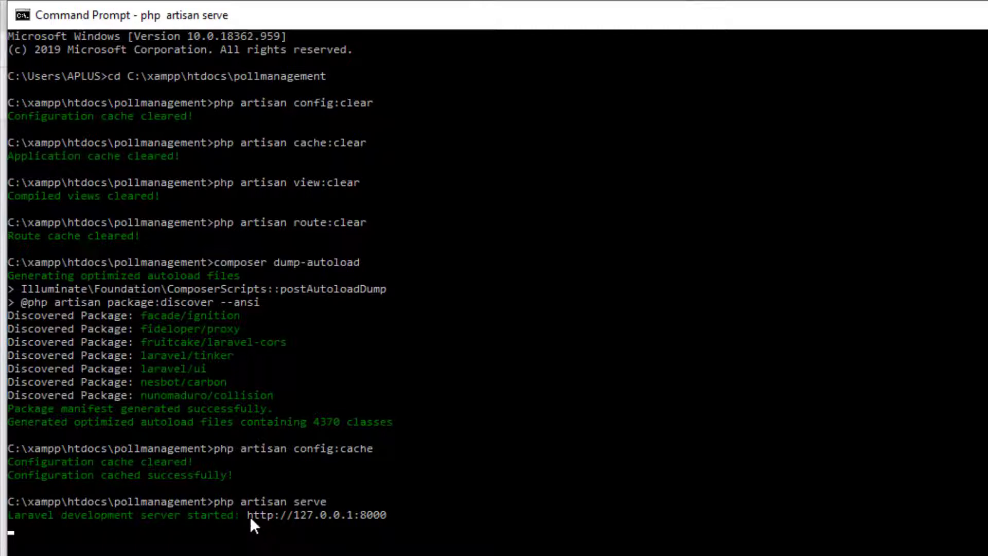
{"action": "left_click_drag", "start_coordinate": [249, 516], "coordinate": [379, 518]}
{"action": "key", "text": "ctrl+c"}
{"action": "key", "text": "alt+Tab"}
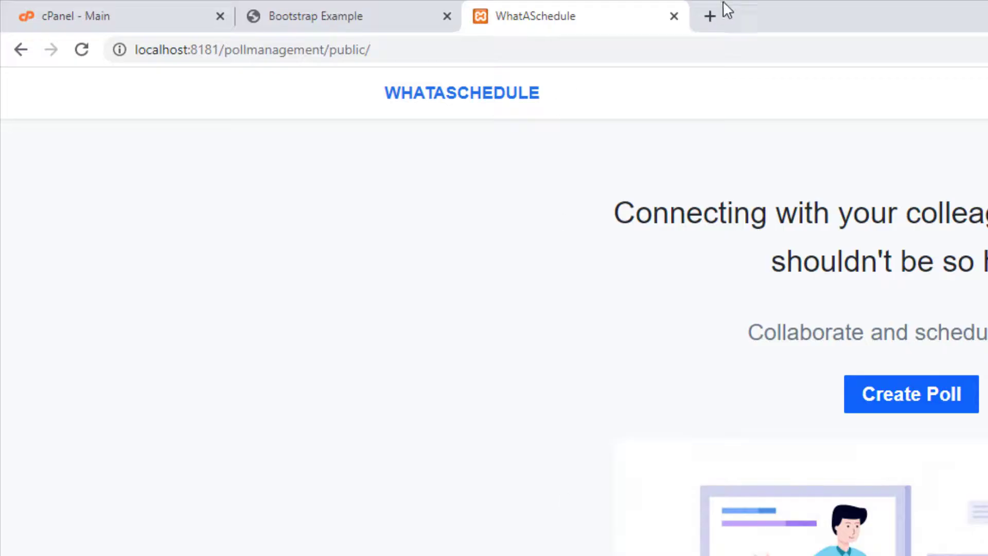
- Load 127.0.0.1:8000 in a new Chrome tab to open the served WhatASchedule app
{"action": "left_click", "coordinate": [719, 10]}
{"action": "key", "text": "ctrl+v"}
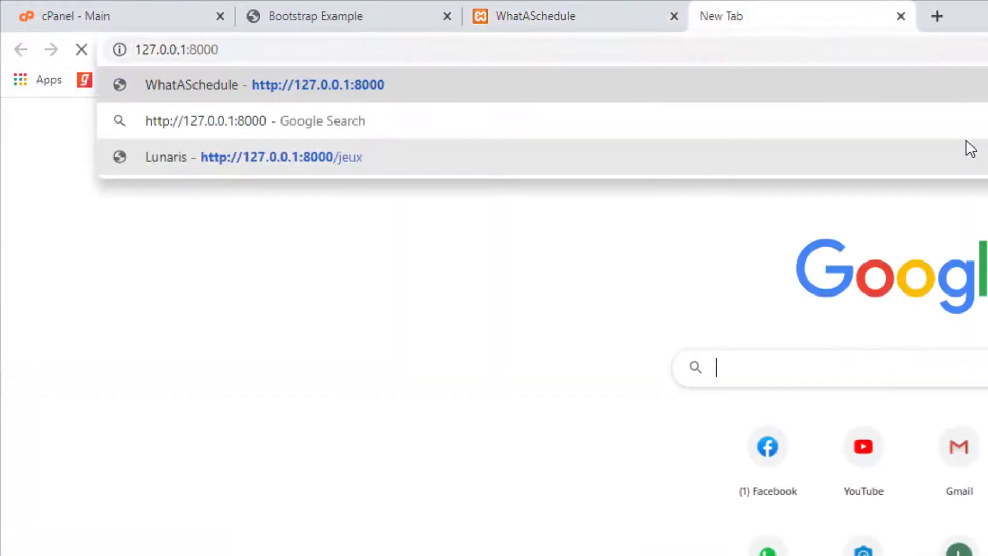
{"action": "key", "text": "Return"}
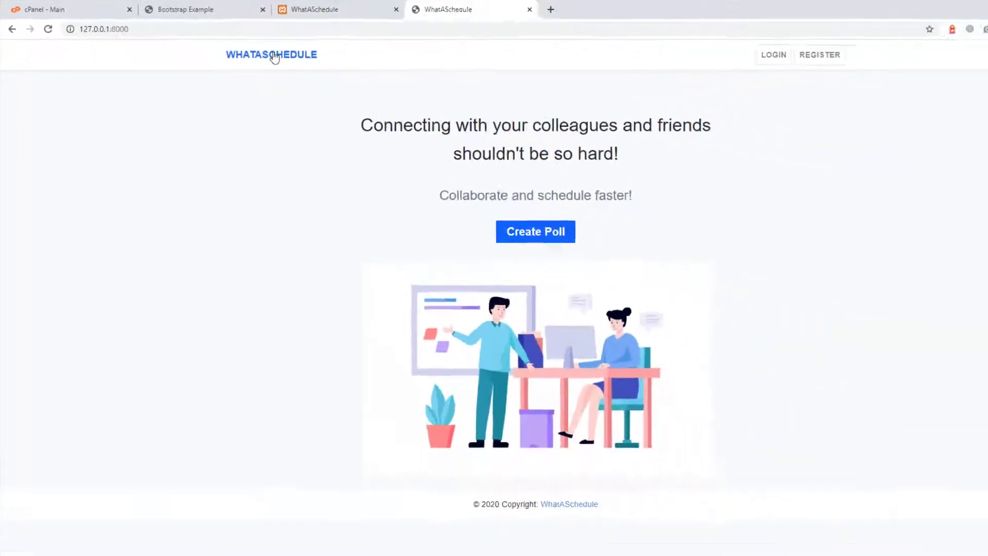
{"action": "left_click", "coordinate": [195, 43]}
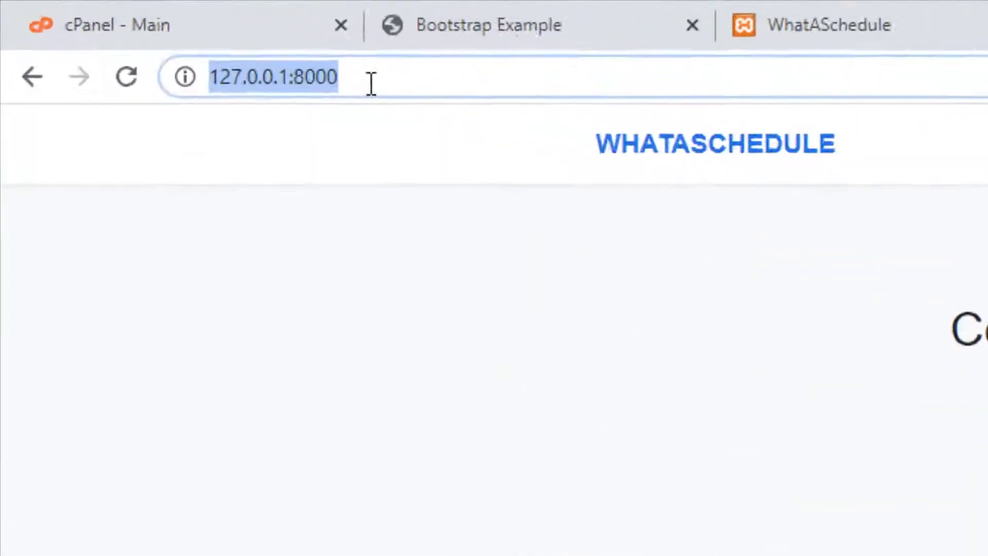
{"action": "left_click", "coordinate": [582, 131]}
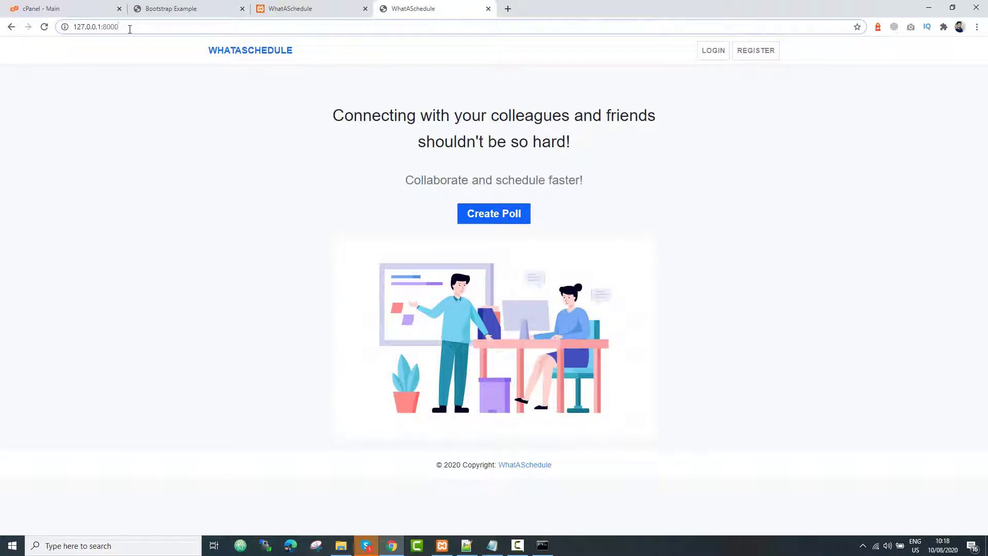
{"action": "left_click", "coordinate": [293, 10]}
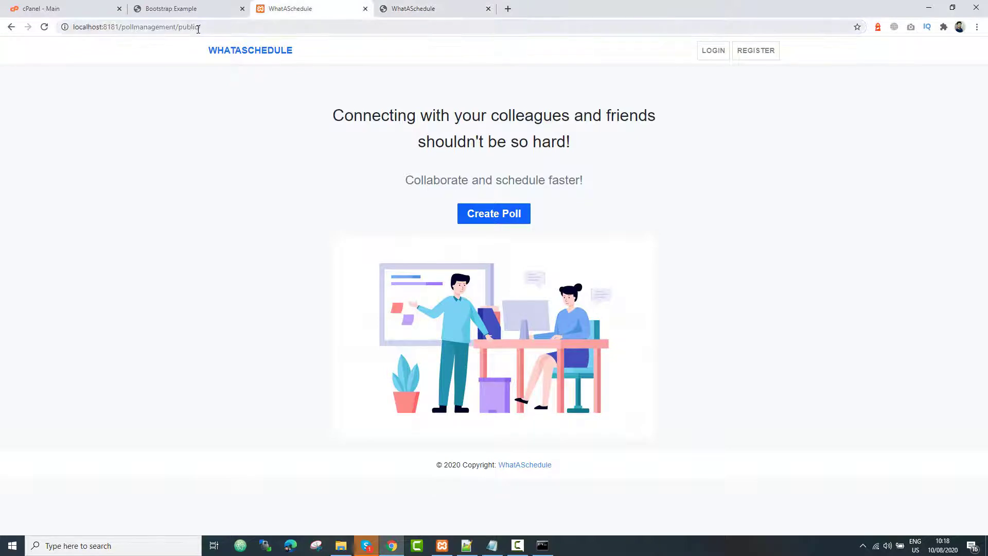
{"action": "left_click_drag", "start_coordinate": [201, 27], "coordinate": [180, 28]}
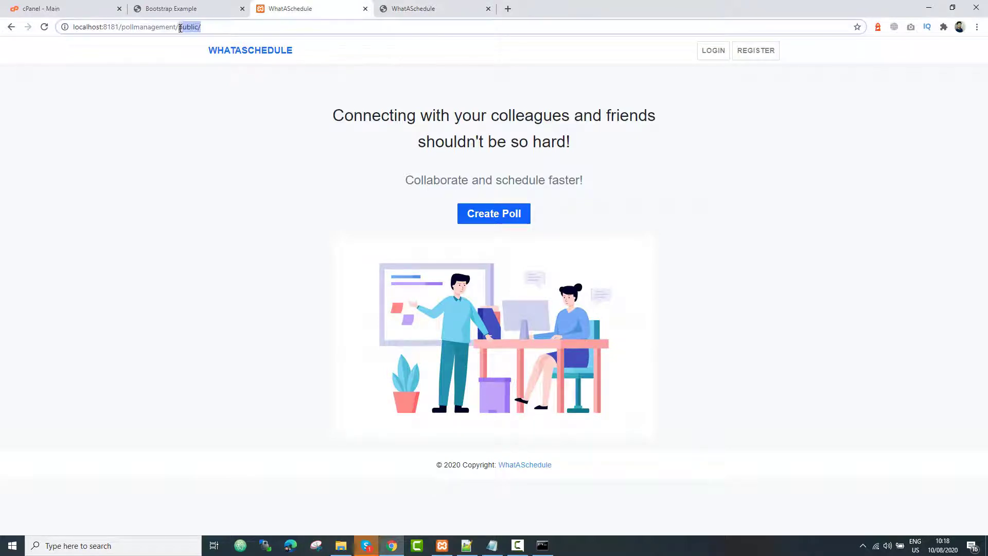
{"action": "left_click", "coordinate": [417, 8]}
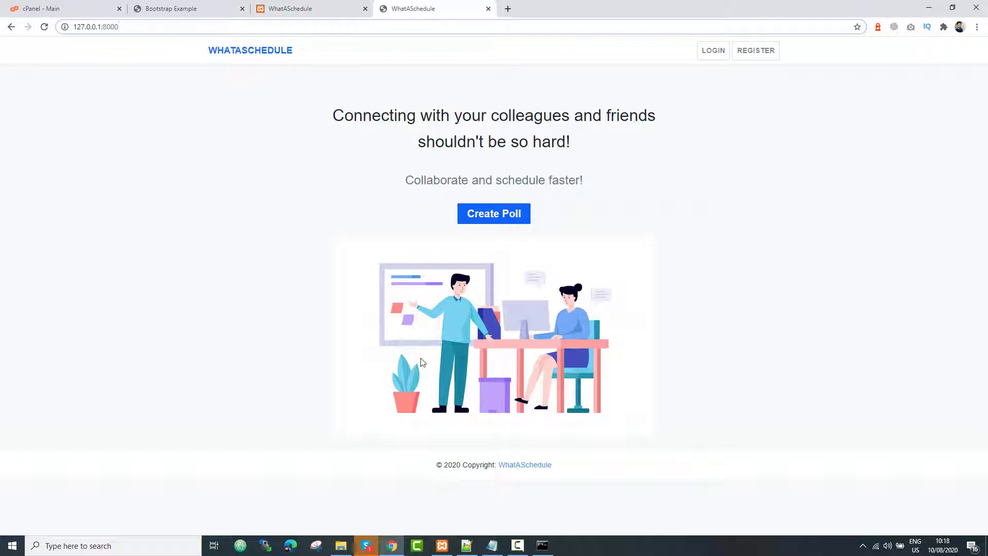
{"action": "left_click", "coordinate": [542, 545]}
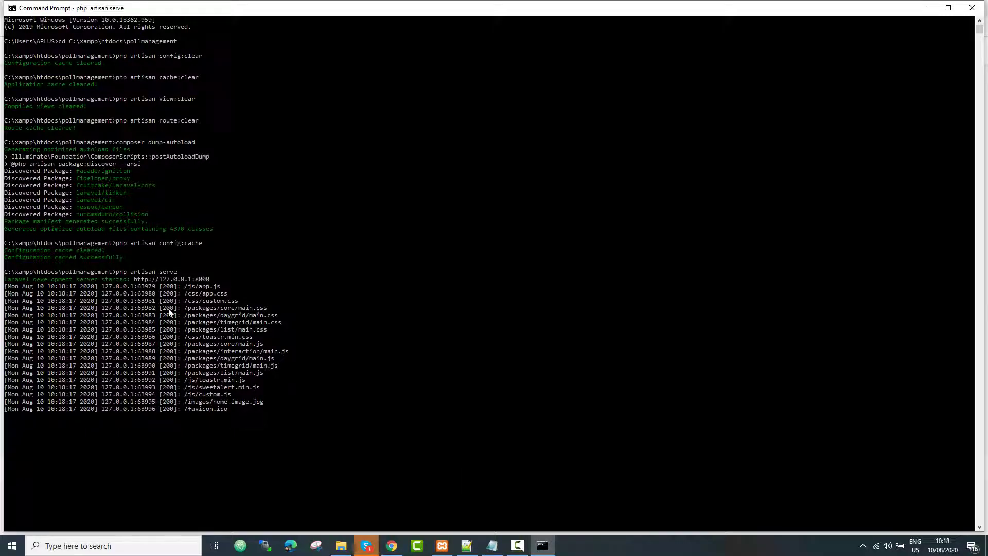
{"action": "left_click", "coordinate": [136, 280]}
{"action": "left_click_drag", "start_coordinate": [186, 281], "coordinate": [209, 281]}
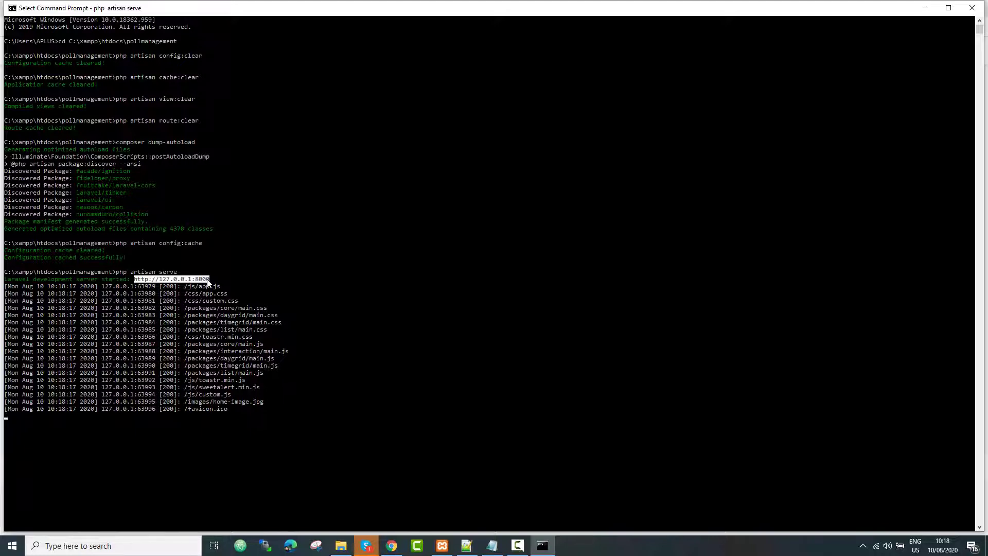
{"action": "left_click", "coordinate": [392, 545]}
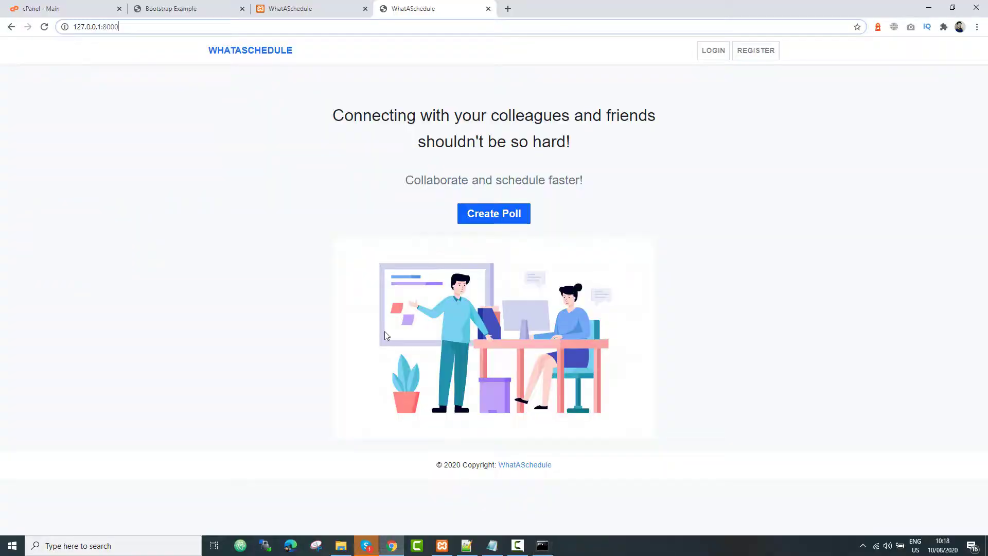
{"action": "left_click", "coordinate": [67, 9]}
- Reload the live locke.ai/poll page, which still shows the ID chart, then return to the cPanel tab
{"action": "key", "text": "slash"}
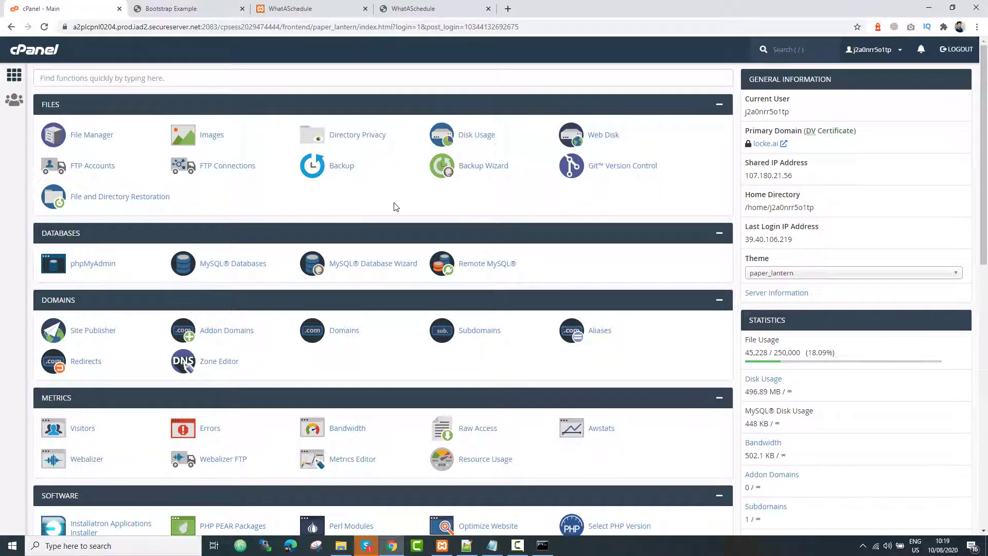
{"action": "left_click", "coordinate": [180, 8]}
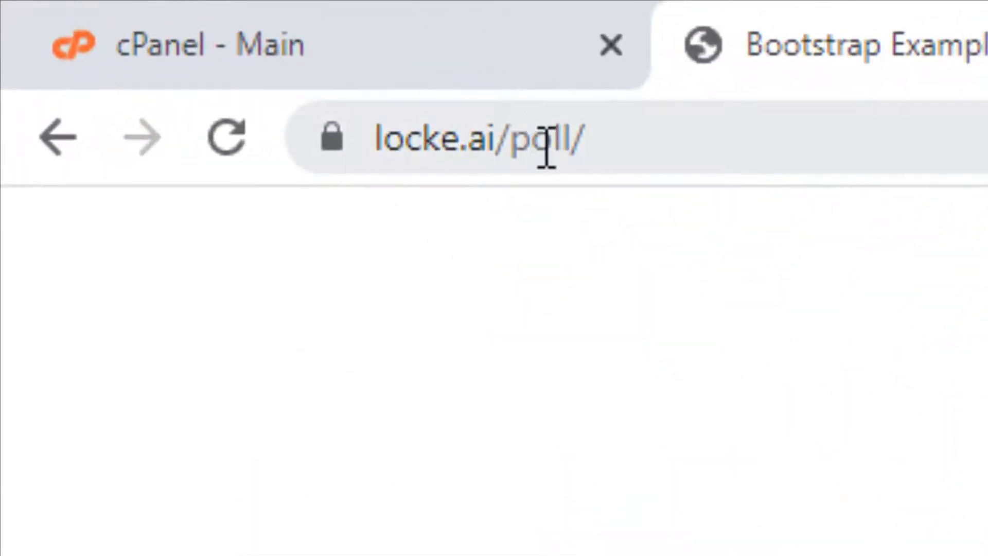
{"action": "left_click_drag", "start_coordinate": [496, 139], "coordinate": [263, 160]}
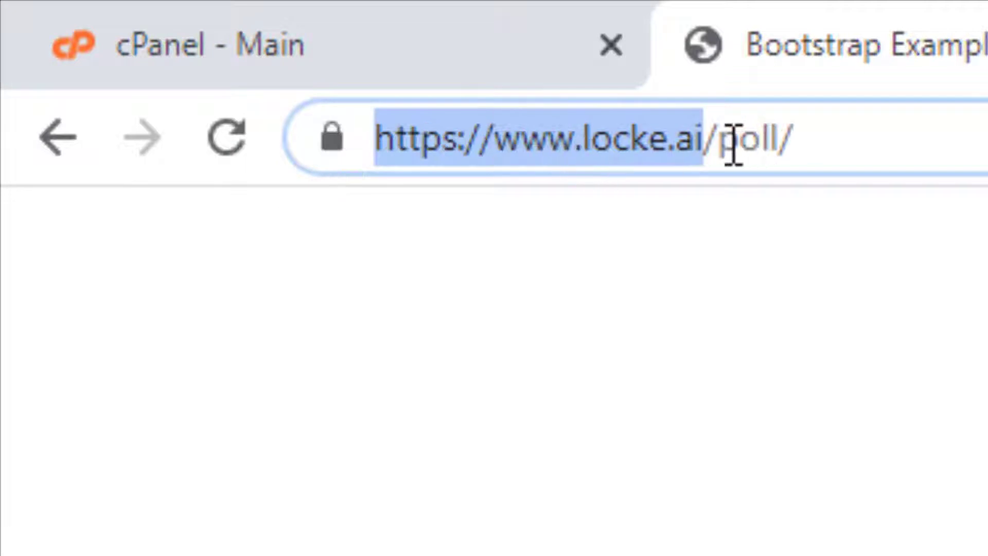
{"action": "left_click_drag", "start_coordinate": [726, 141], "coordinate": [781, 150]}
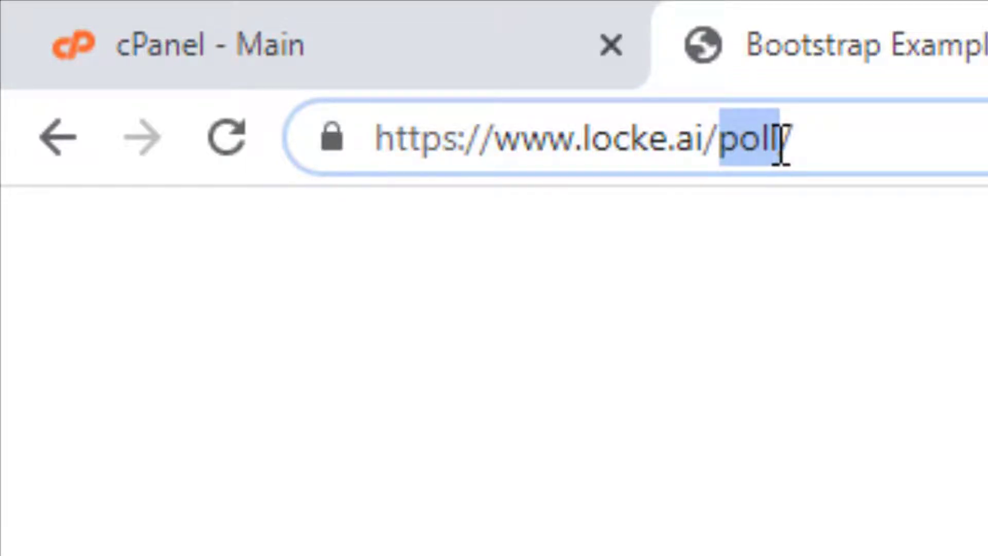
{"action": "left_click", "coordinate": [806, 139]}
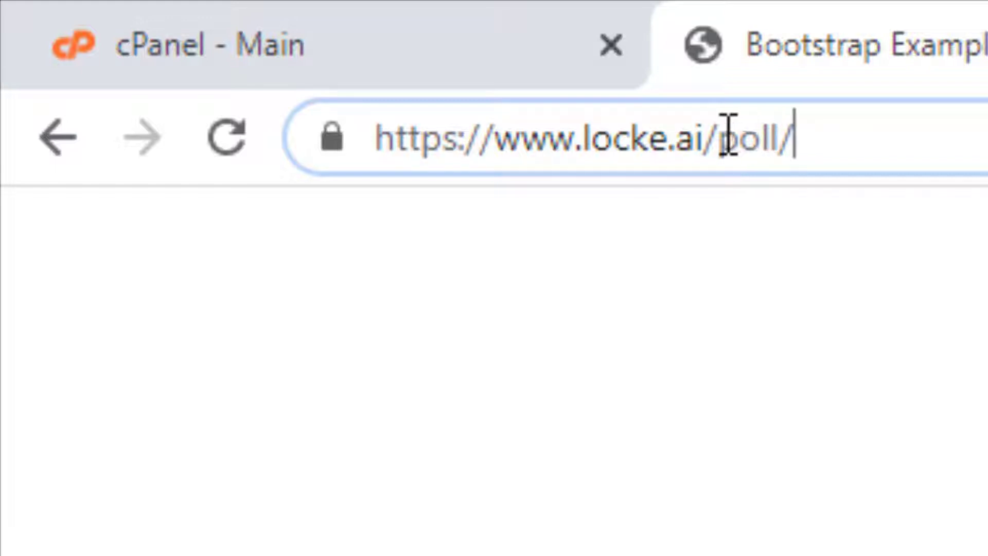
{"action": "left_click_drag", "start_coordinate": [728, 136], "coordinate": [953, 135]}
{"action": "key", "text": "BackSpace"}
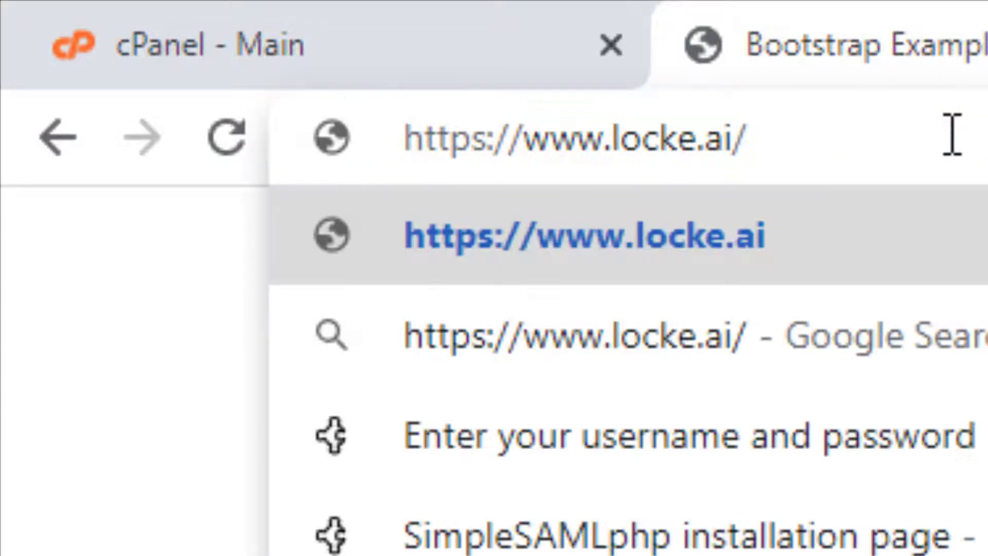
{"action": "type", "text": "poll"}
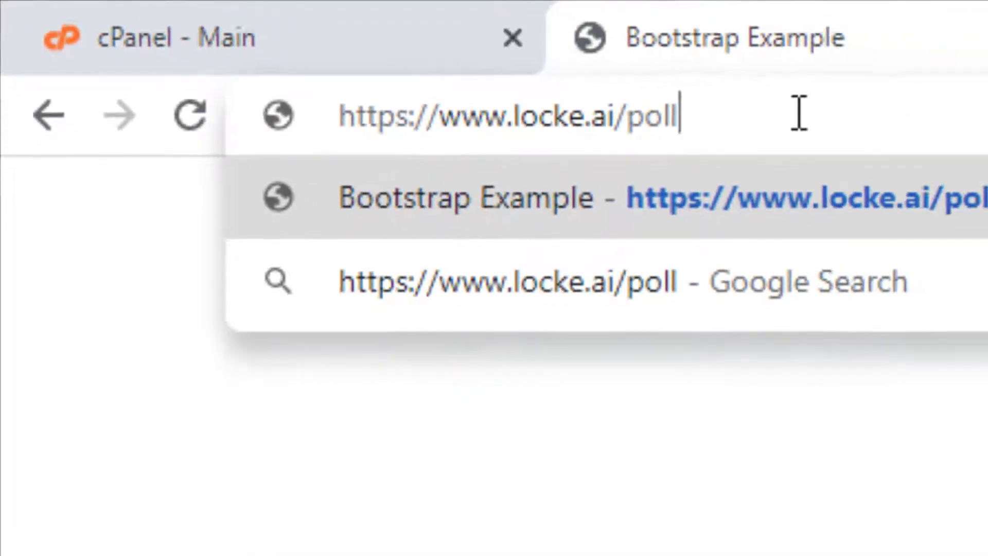
{"action": "key", "text": "Return"}
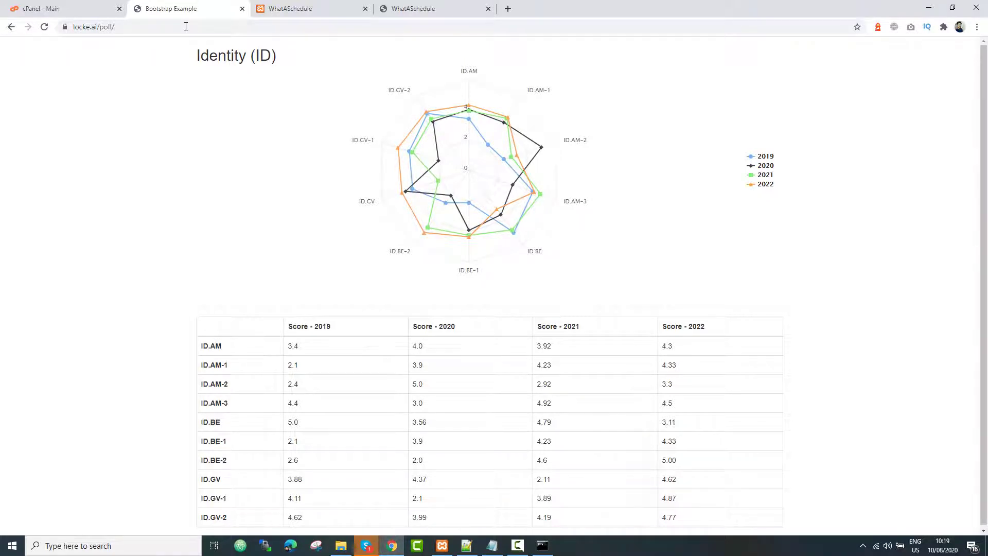
{"action": "left_click", "coordinate": [160, 28]}
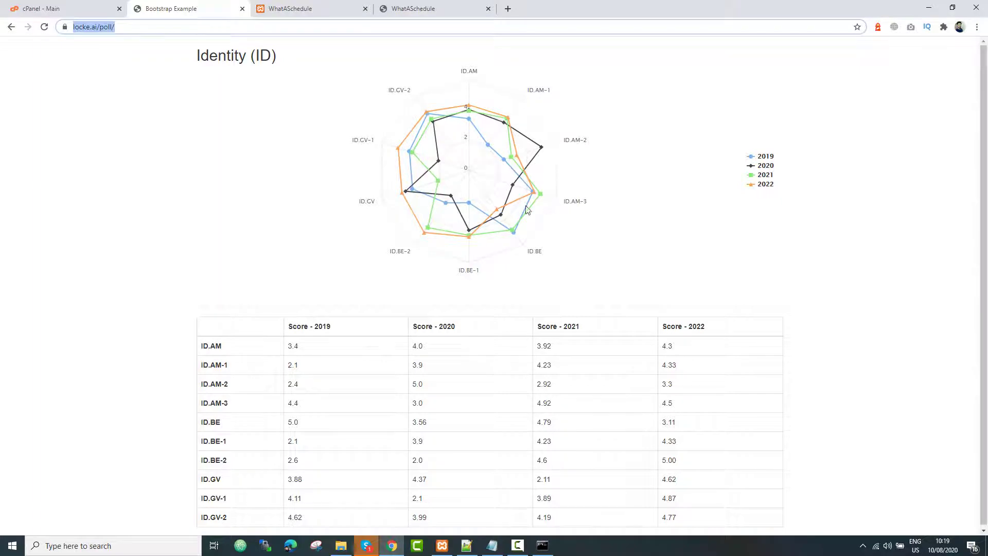
{"action": "left_click", "coordinate": [67, 9]}
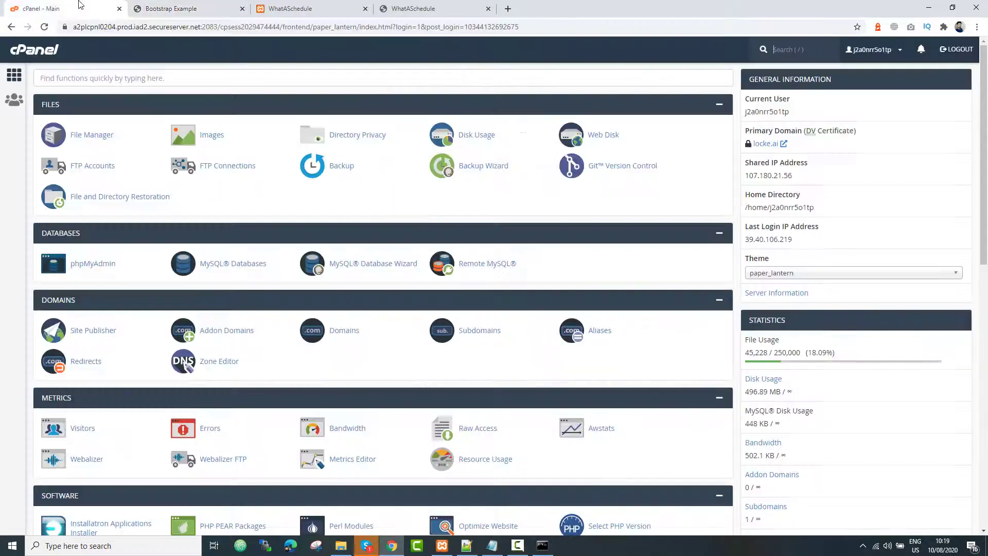
- Open File Manager in a new tab, then the Domains page showing locke.ai's /public_html root
{"action": "left_click", "coordinate": [97, 139]}
{"action": "left_click", "coordinate": [199, 5]}
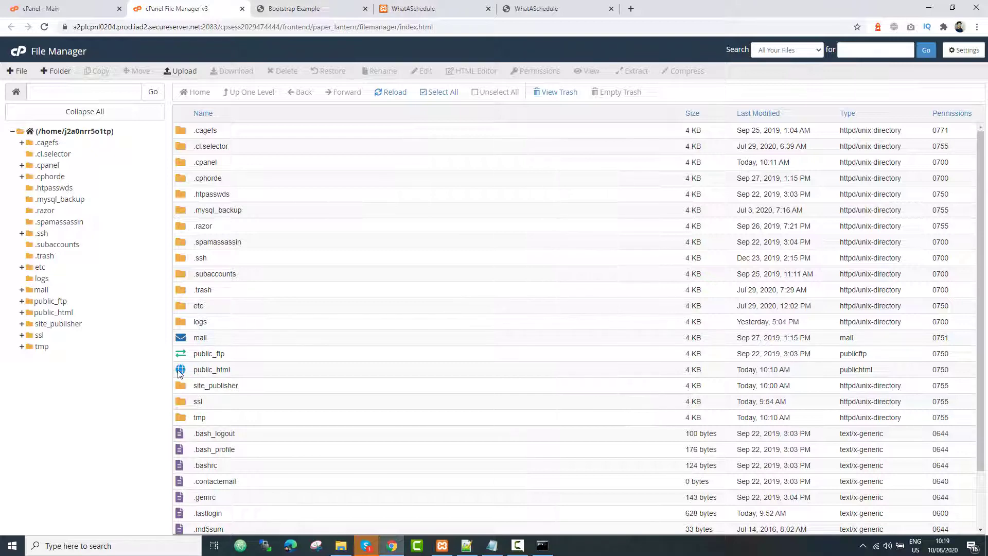
{"action": "left_click", "coordinate": [93, 9]}
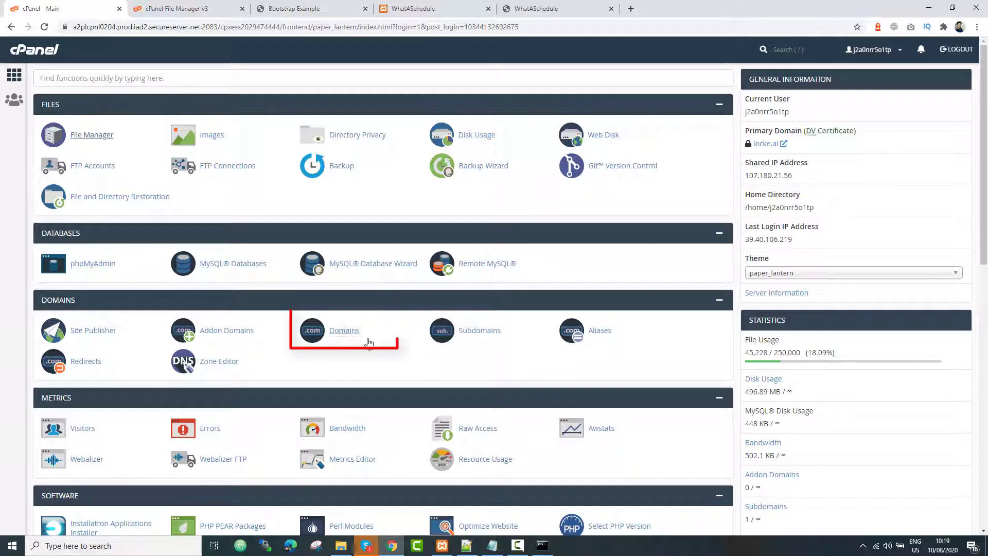
{"action": "middle_click", "coordinate": [349, 335]}
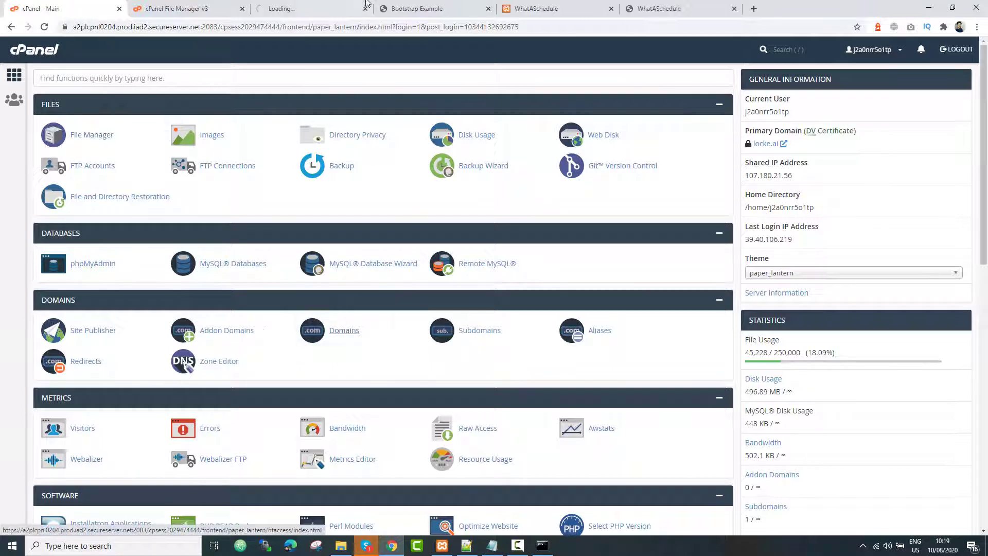
{"action": "left_click", "coordinate": [332, 4]}
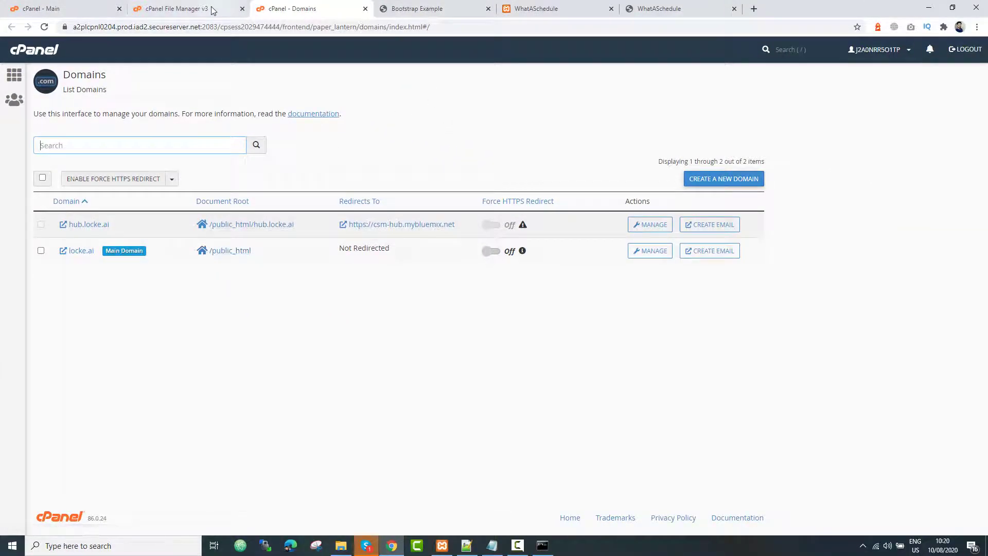
- Open public_html, confirm the poll folder holds only index.html, and go back to public_html
{"action": "left_click", "coordinate": [140, 4]}
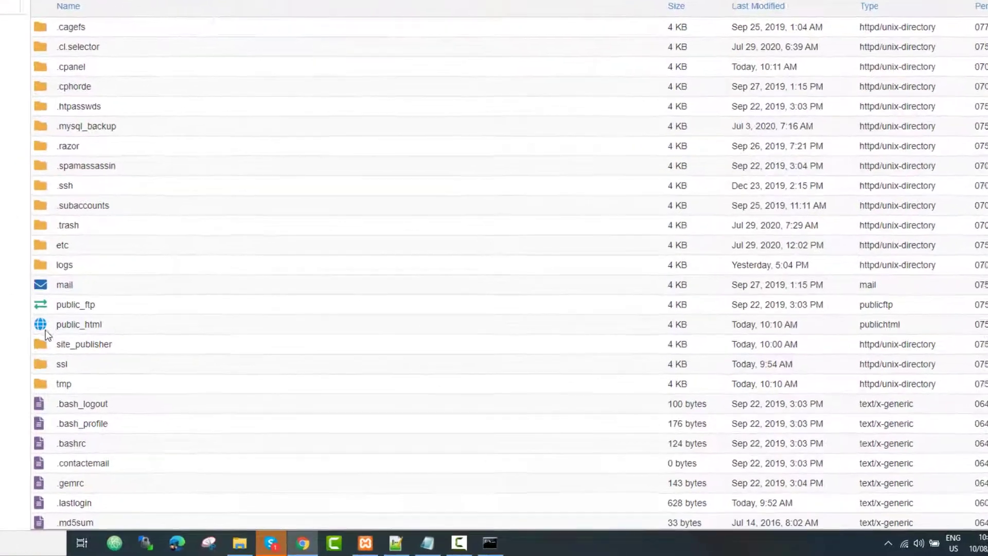
{"action": "double_click", "coordinate": [10, 318]}
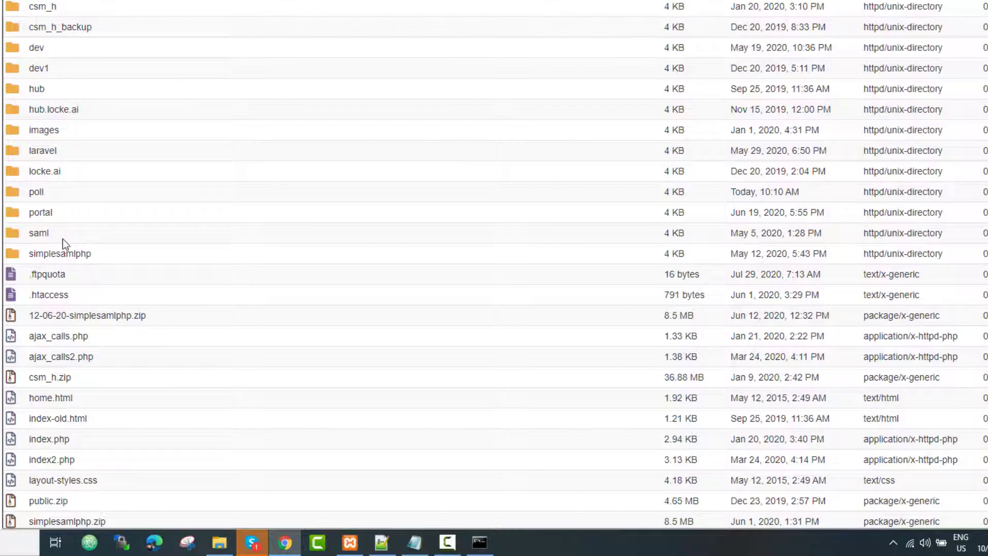
{"action": "double_click", "coordinate": [15, 193]}
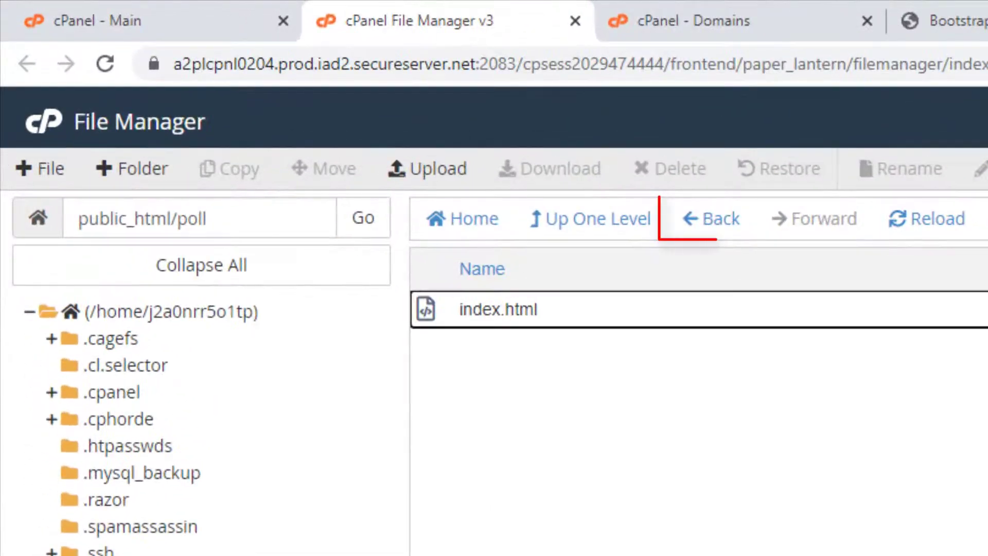
{"action": "left_click", "coordinate": [699, 229]}
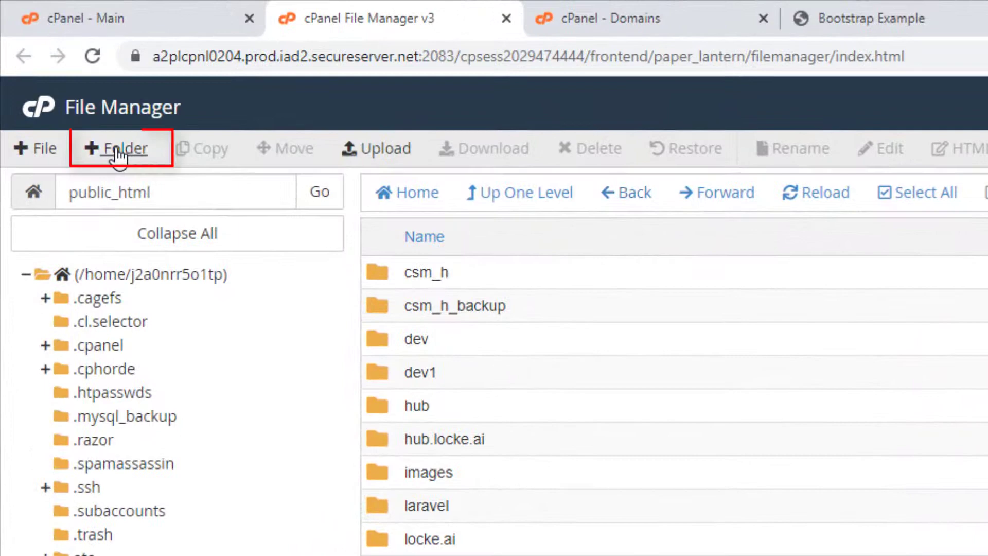
- Add a polllaravel folder to public_html and open it to confirm it is empty
{"action": "left_click", "coordinate": [90, 115]}
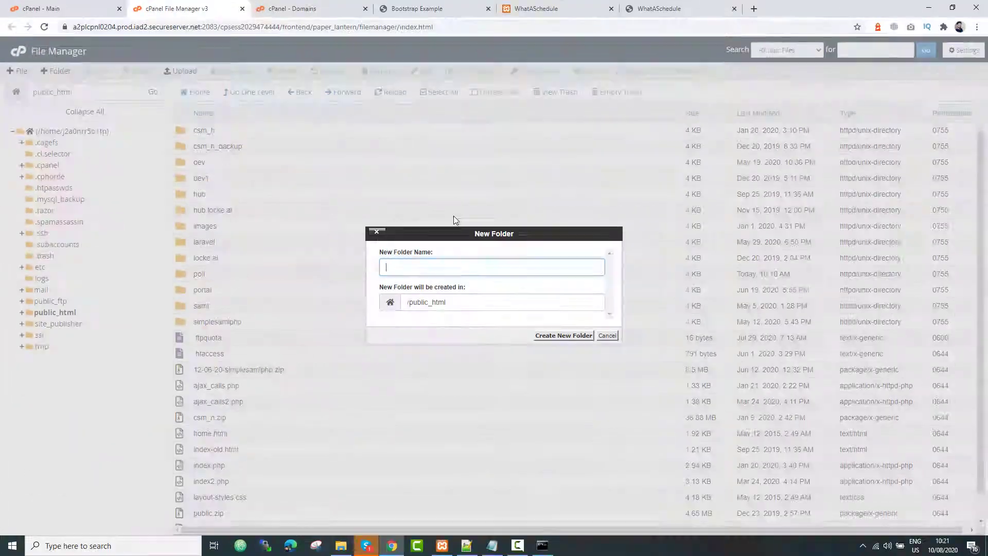
{"action": "type", "text": "polllara"}
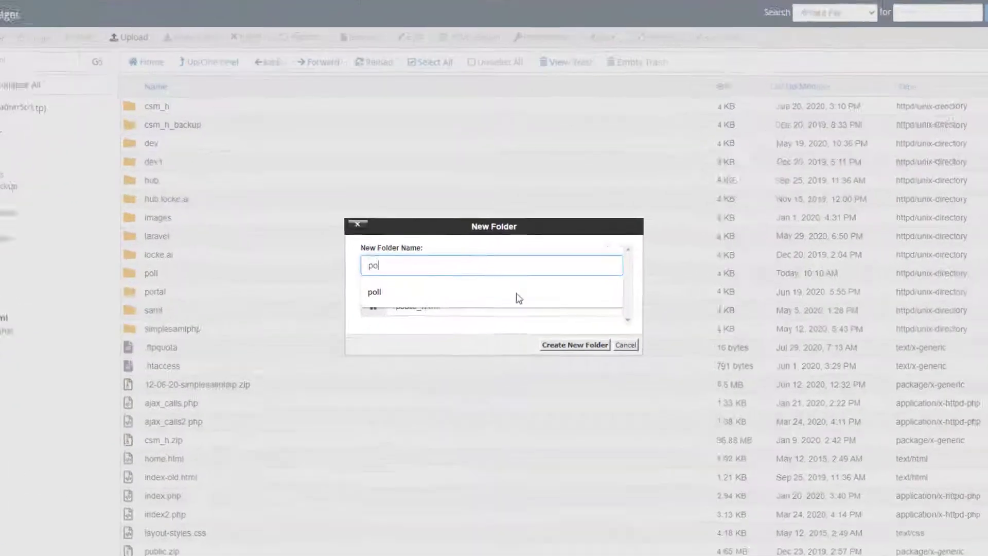
{"action": "type", "text": "vel"}
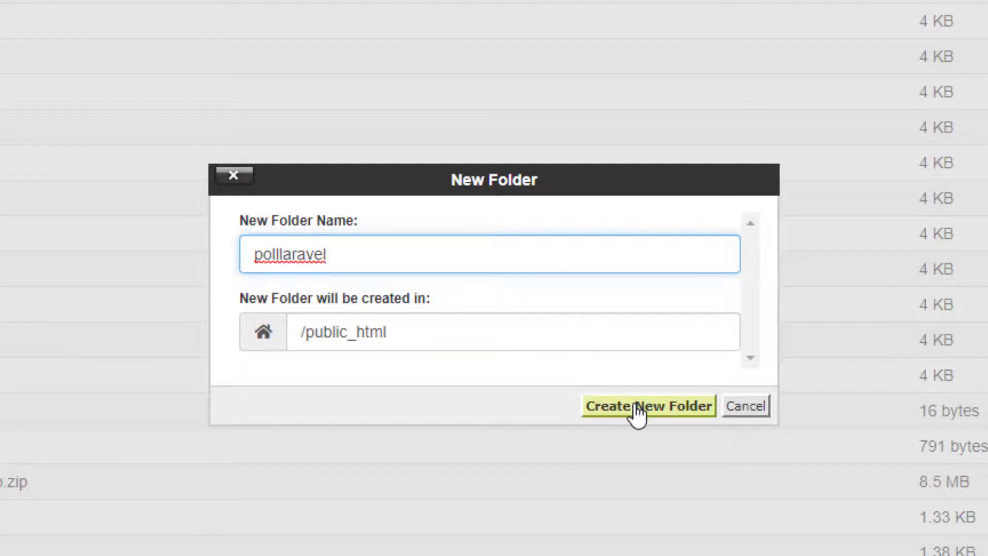
{"action": "left_click", "coordinate": [638, 409]}
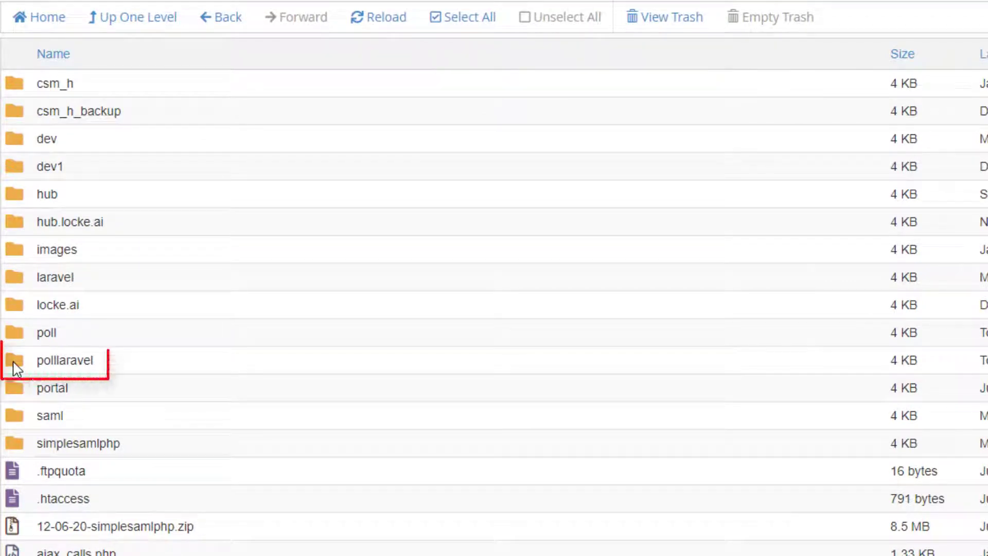
{"action": "double_click", "coordinate": [17, 368]}
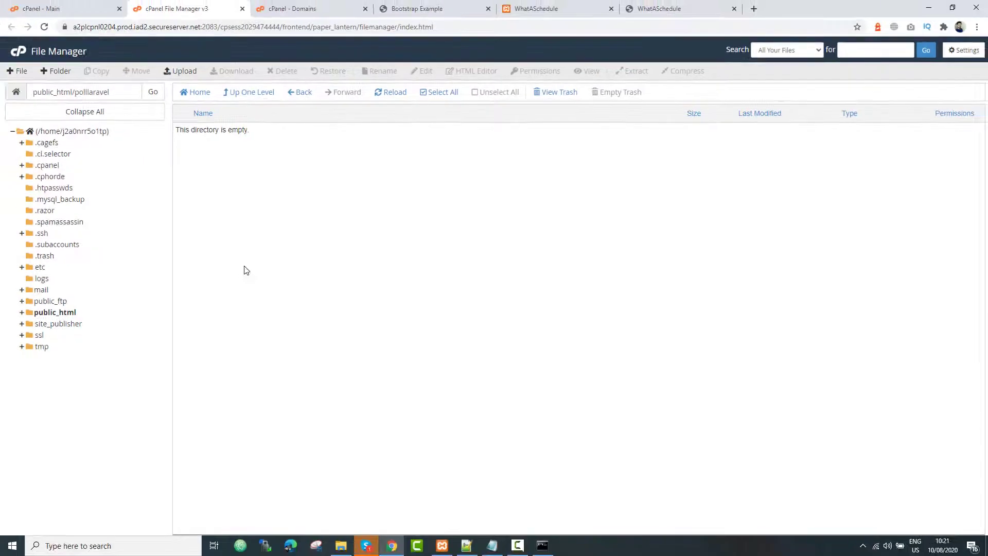
- Select polllaravel in the path box and bring up the local pollmanagement public folder
{"action": "left_click_drag", "start_coordinate": [115, 94], "coordinate": [75, 96]}
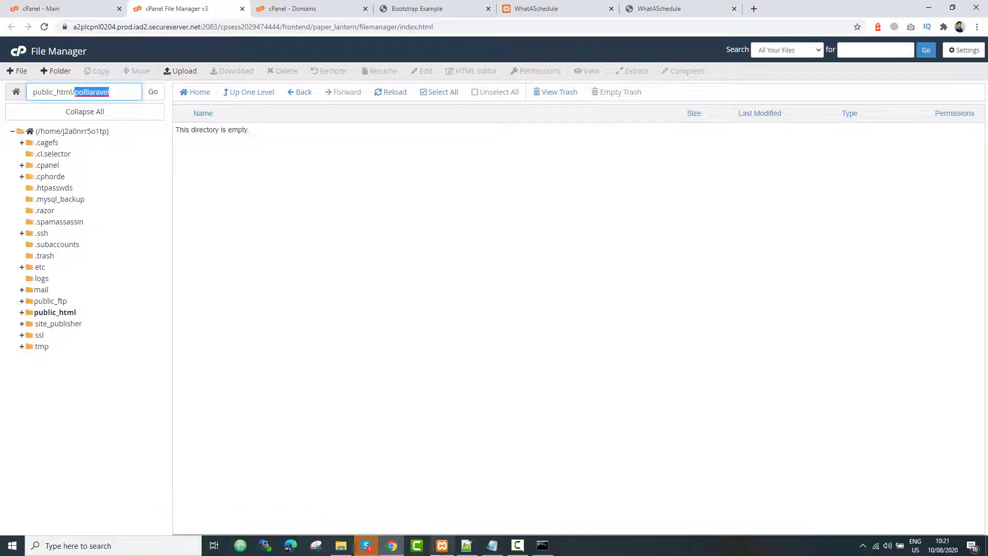
{"action": "left_click", "coordinate": [341, 546]}
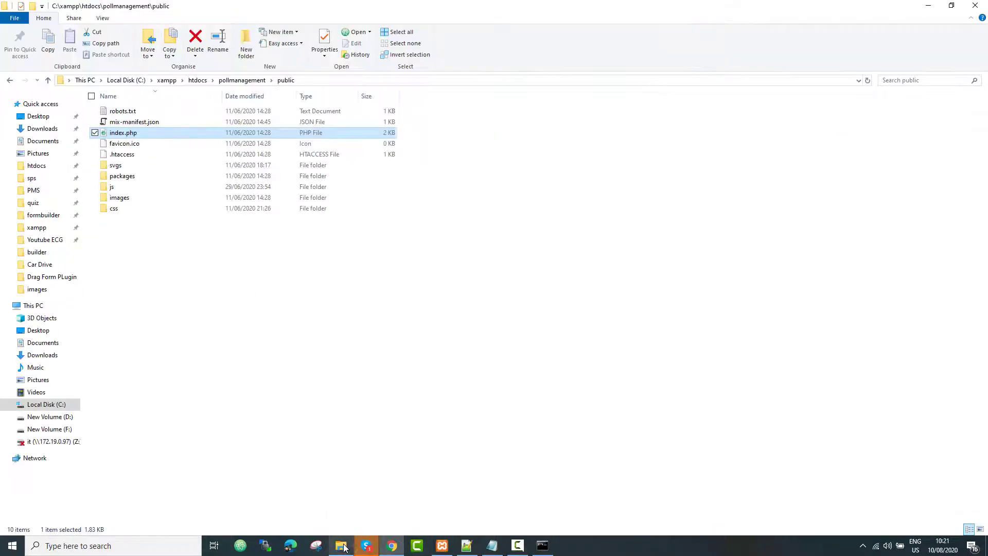
- Compress all pollmanagement project files except .git and .idea into app.zip
{"action": "left_click", "coordinate": [256, 80]}
{"action": "left_click", "coordinate": [189, 429]}
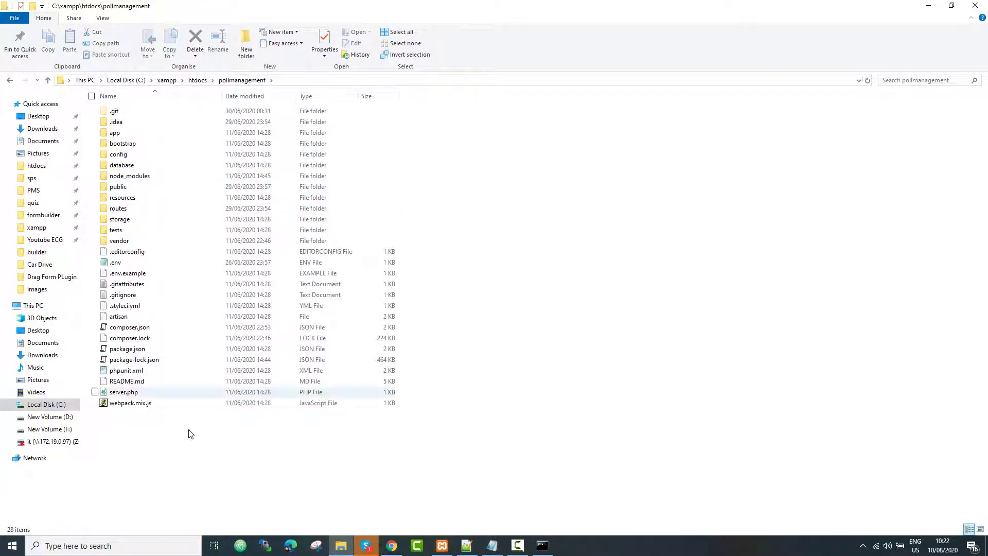
{"action": "left_click_drag", "start_coordinate": [144, 416], "coordinate": [109, 133]}
{"action": "right_click", "coordinate": [110, 134]}
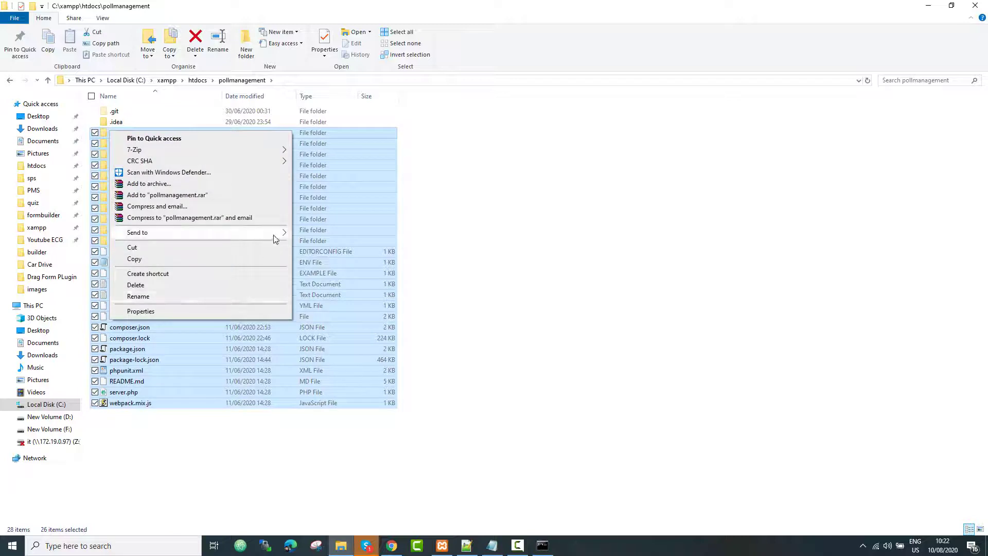
{"action": "mouse_move", "coordinate": [281, 235]}
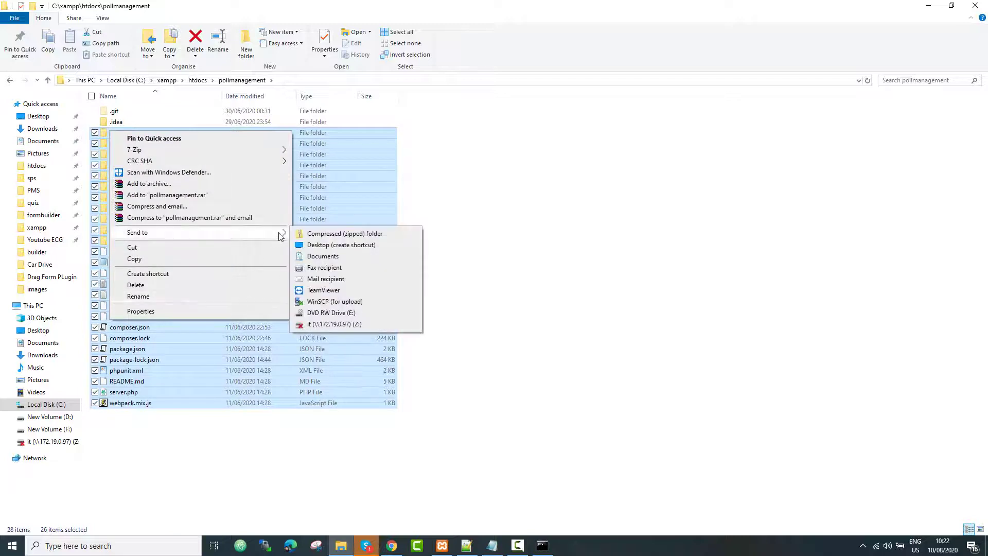
{"action": "left_click", "coordinate": [342, 234]}
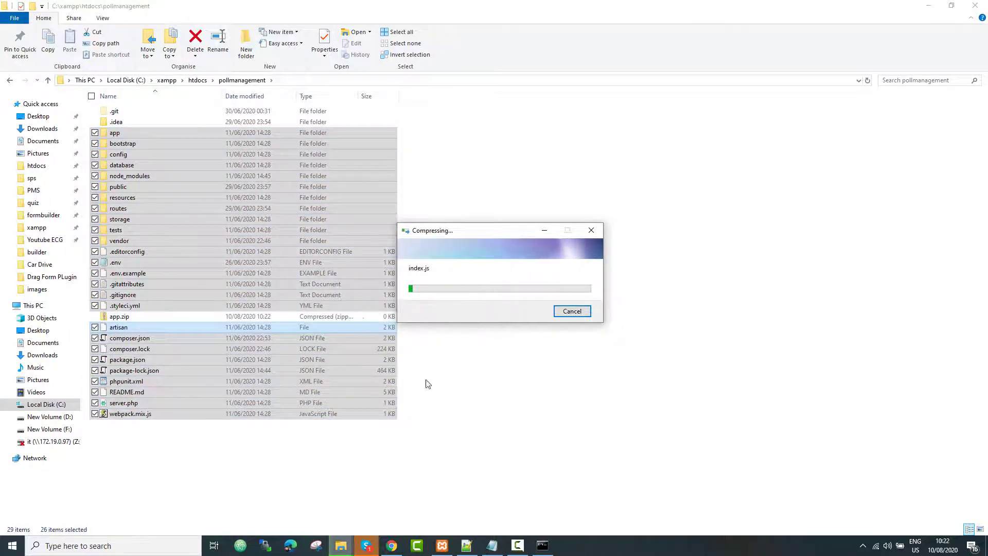
{"action": "left_click", "coordinate": [398, 544]}
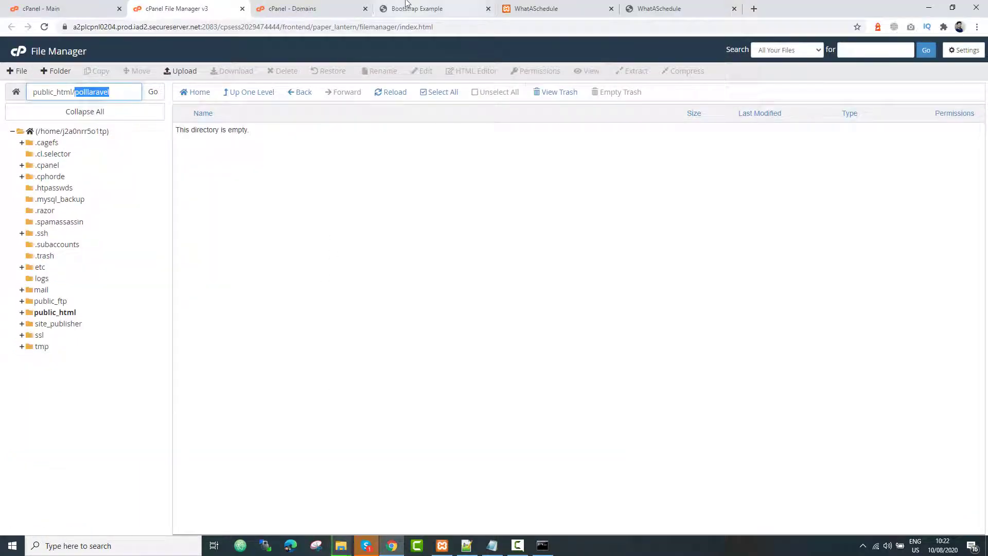
- Launch phpMyAdmin from the MySQL Admin button in XAMPP Control Panel
{"action": "left_click", "coordinate": [442, 546]}
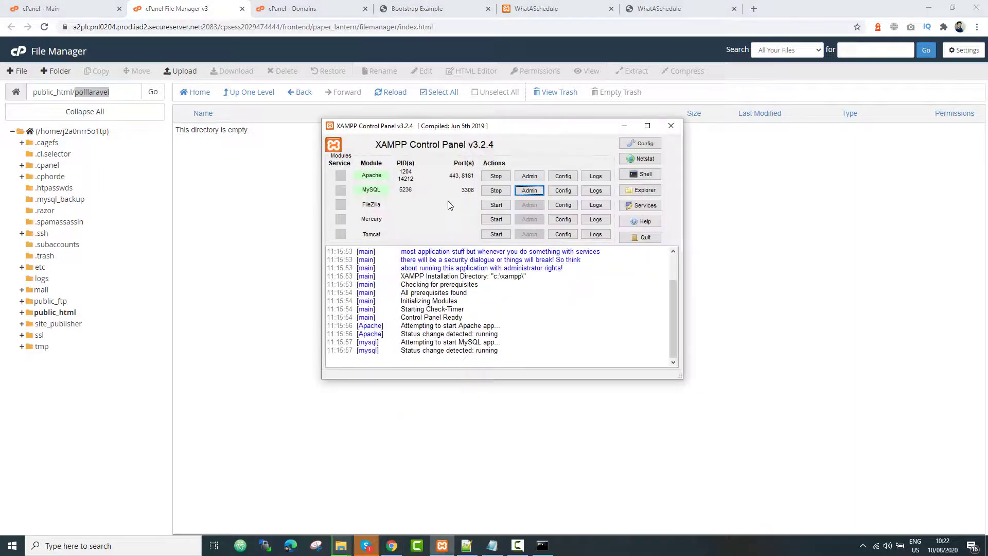
{"action": "left_click", "coordinate": [529, 191]}
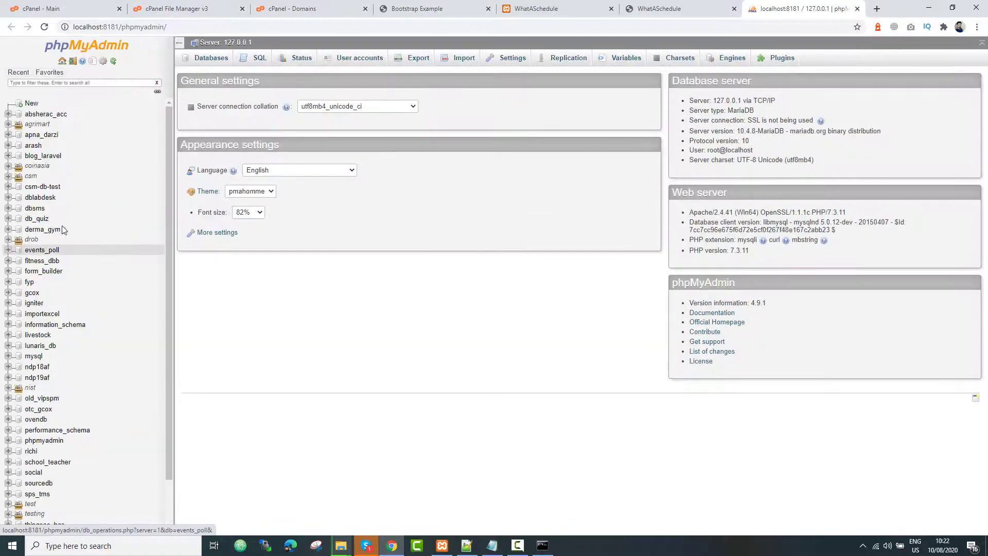
- Export the events_poll database as a quick SQL dump to events_poll.sql
{"action": "left_click", "coordinate": [43, 250]}
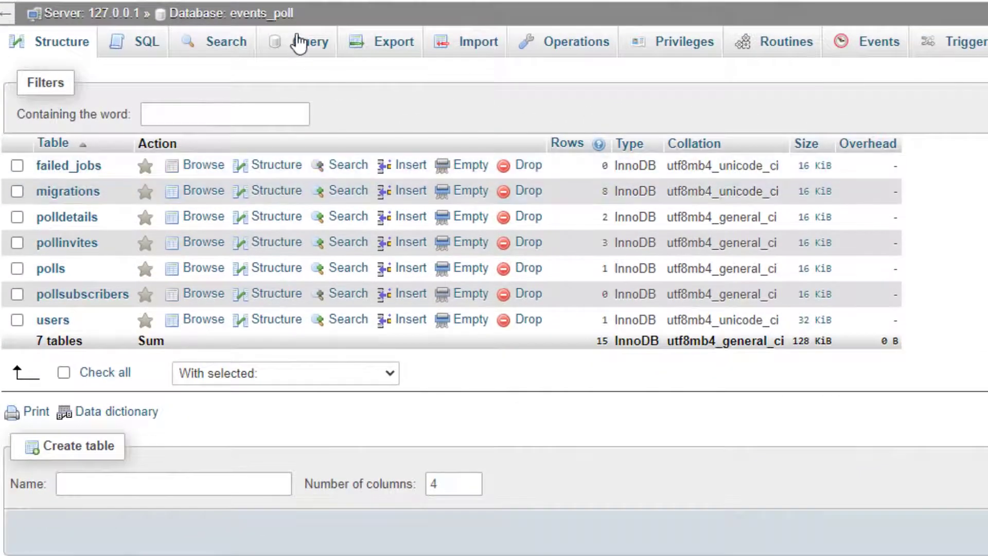
{"action": "left_click_drag", "start_coordinate": [317, 15], "coordinate": [210, 15]}
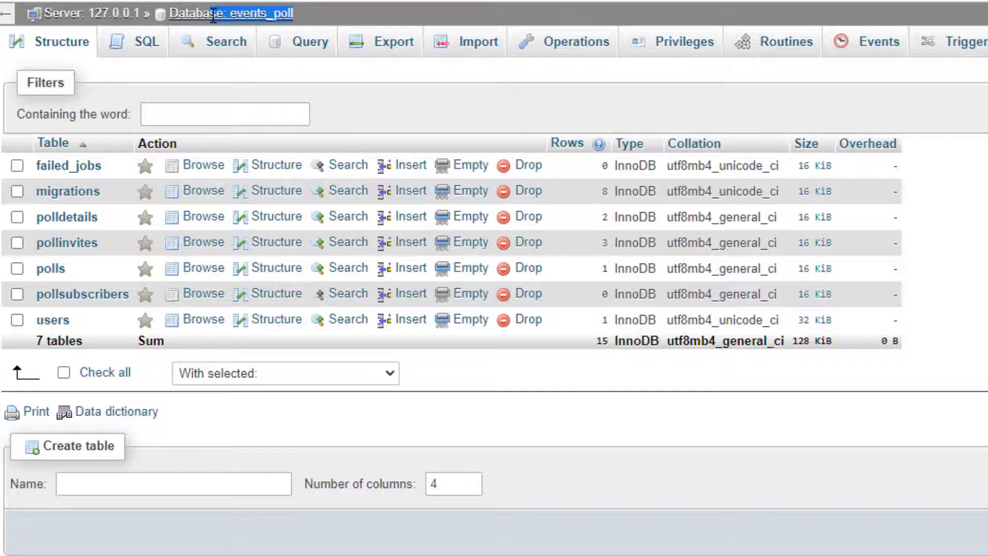
{"action": "left_click", "coordinate": [485, 48]}
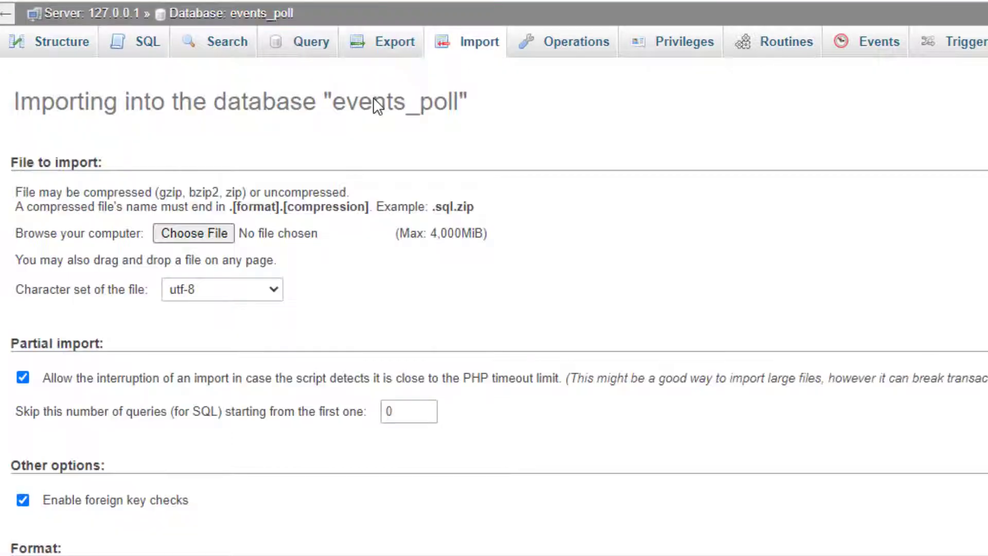
{"action": "left_click", "coordinate": [394, 47]}
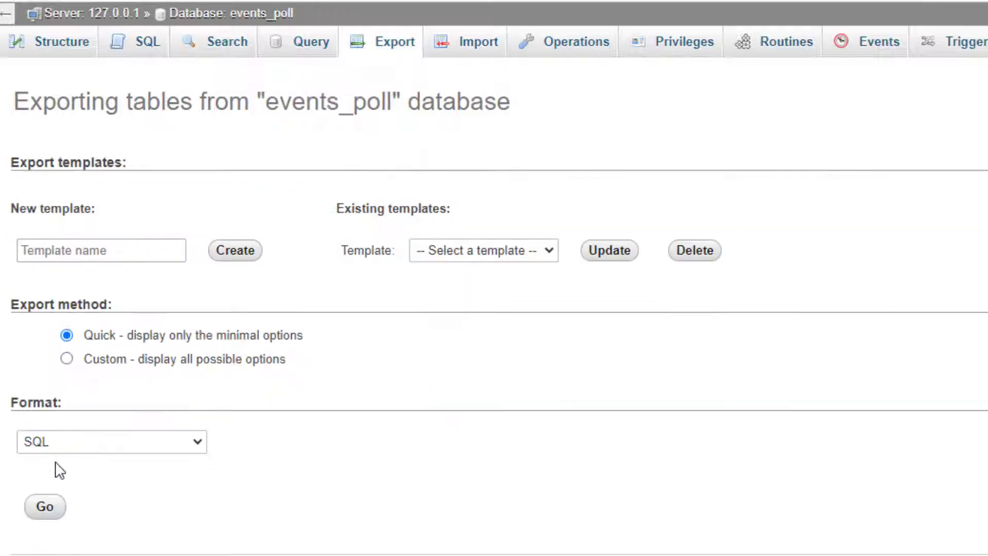
{"action": "left_click", "coordinate": [46, 506]}
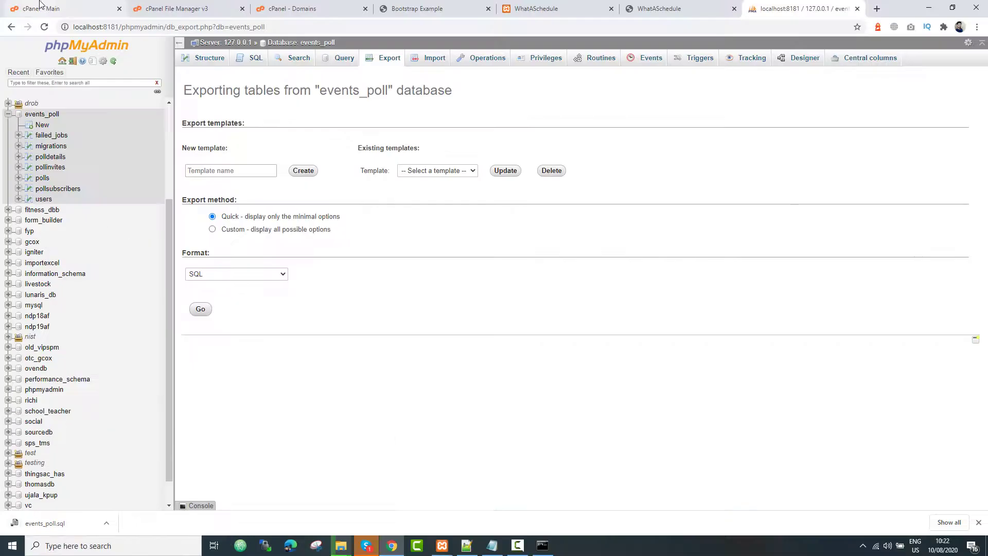
{"action": "left_click", "coordinate": [41, 6]}
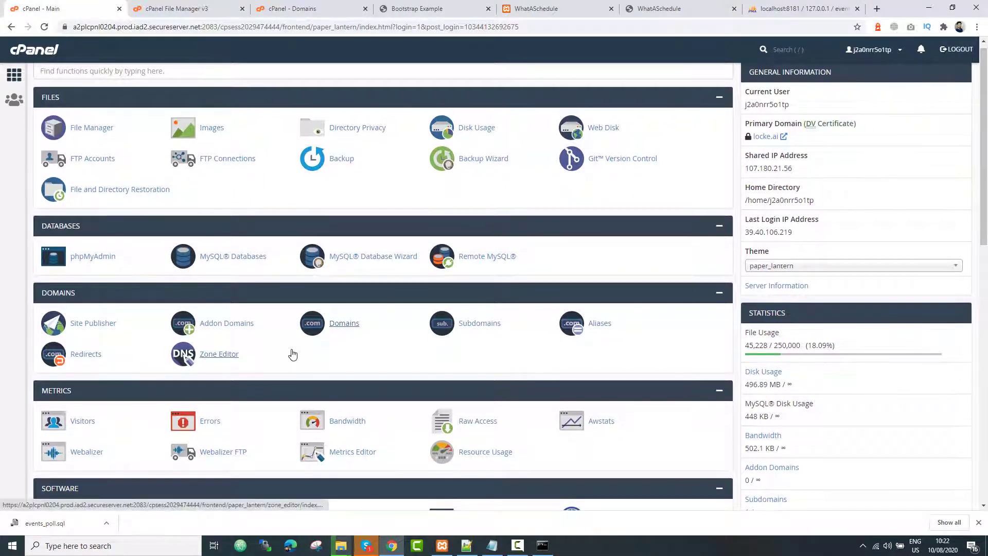
- Open cPanel's MySQL Databases page, listing only lockedev at 448 KB, in a new tab
{"action": "scroll", "coordinate": [292, 354], "scroll_direction": "down", "scroll_amount": 1}
{"action": "scroll", "coordinate": [293, 353], "scroll_direction": "down", "scroll_amount": 6}
{"action": "scroll", "coordinate": [292, 355], "scroll_direction": "up", "scroll_amount": 6}
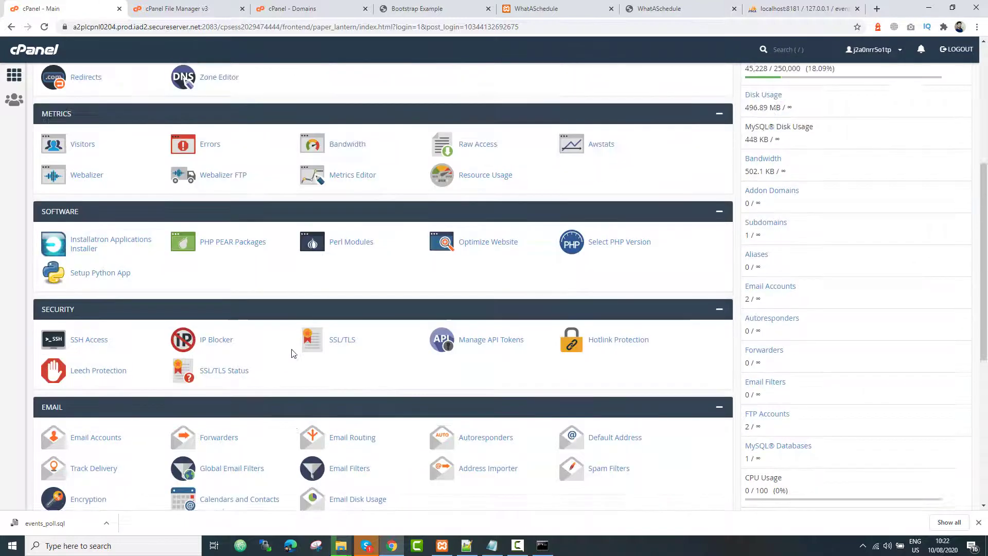
{"action": "scroll", "coordinate": [291, 353], "scroll_direction": "up", "scroll_amount": 1}
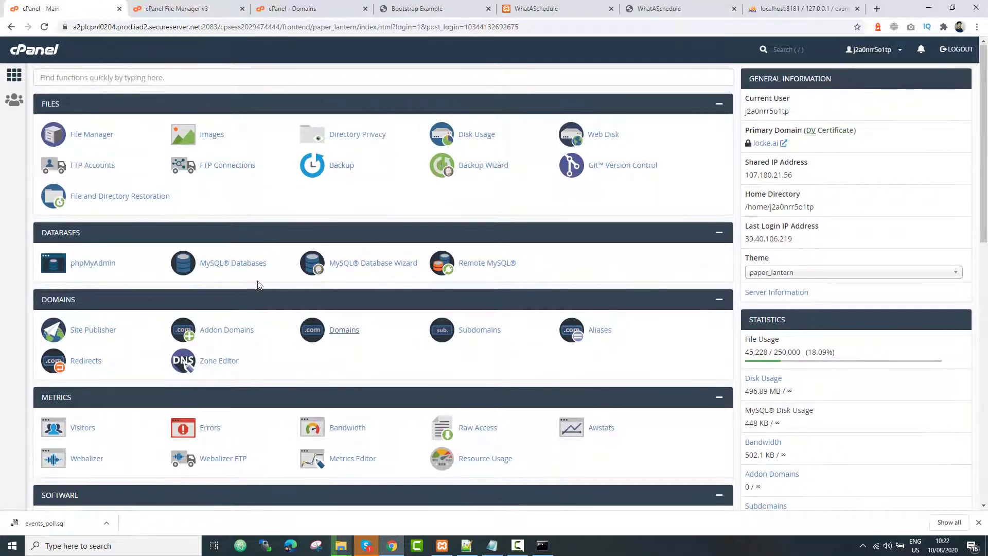
{"action": "left_click", "coordinate": [226, 264], "text": "ctrl"}
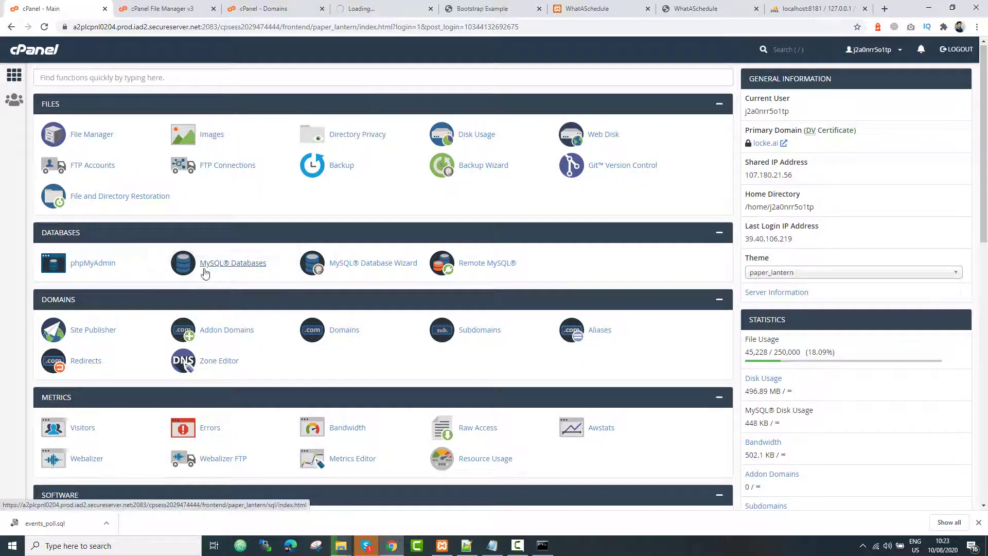
{"action": "left_click", "coordinate": [383, 9]}
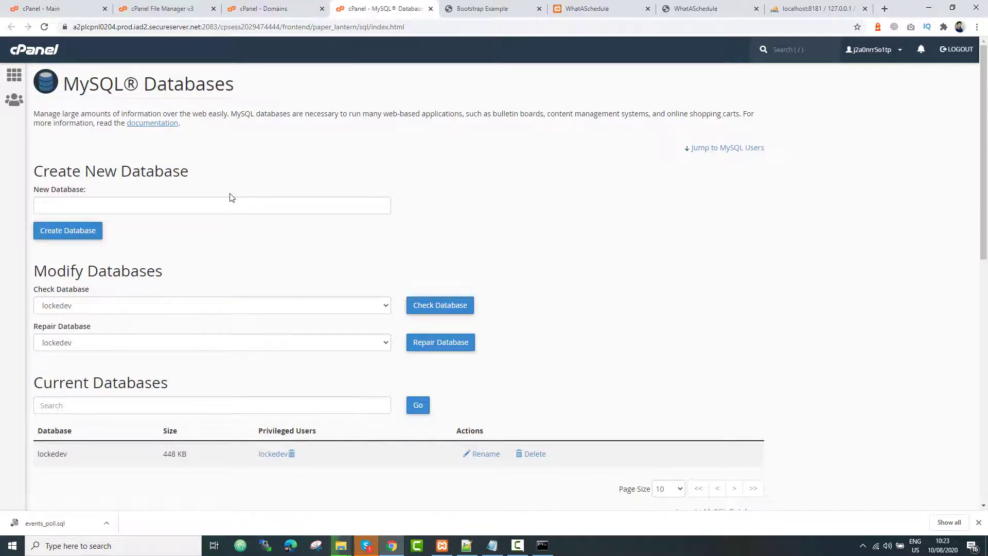
- Try creating a new database named poll under New Database, then go back
{"action": "left_click", "coordinate": [126, 202]}
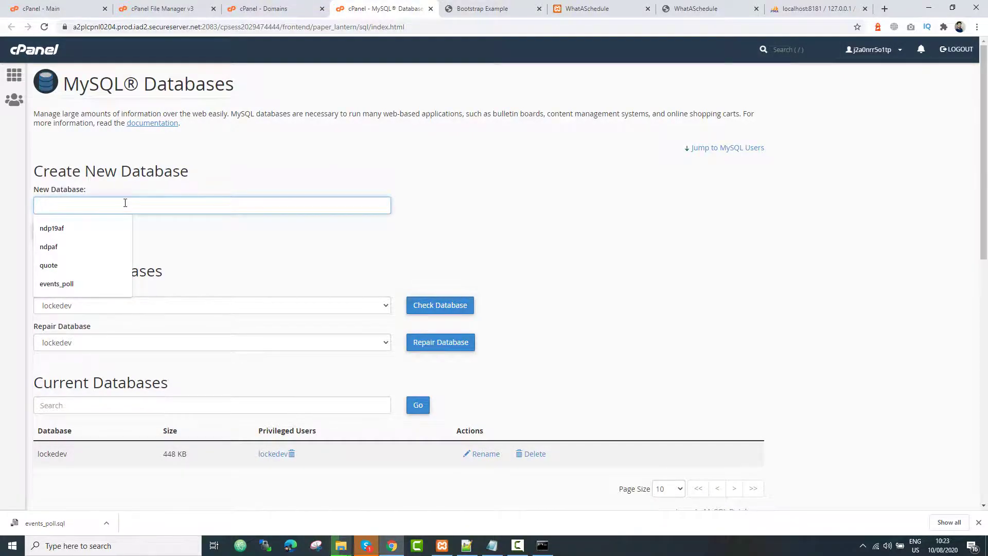
{"action": "type", "text": "te"}
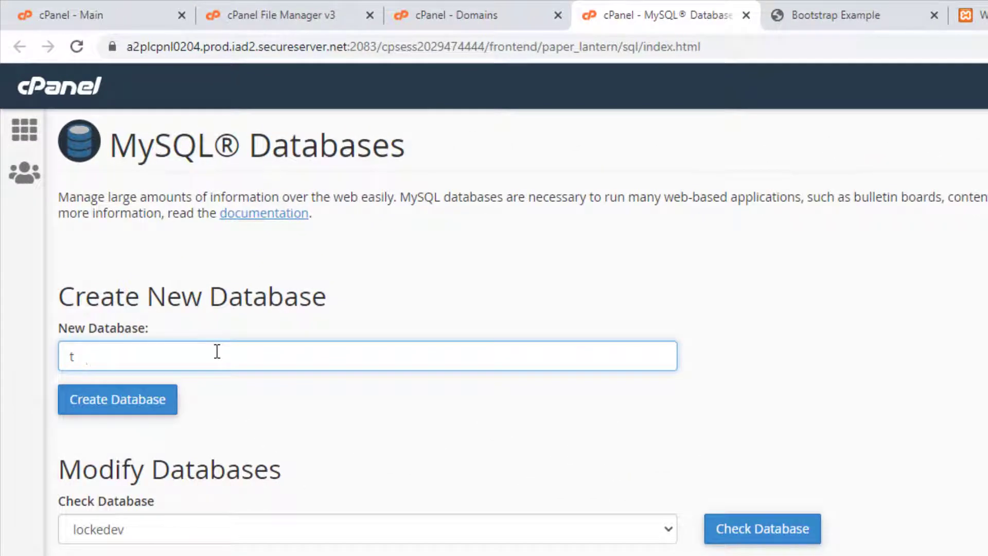
{"action": "key", "text": "BackSpace"}
{"action": "type", "text": "poll"}
{"action": "left_click", "coordinate": [128, 405]}
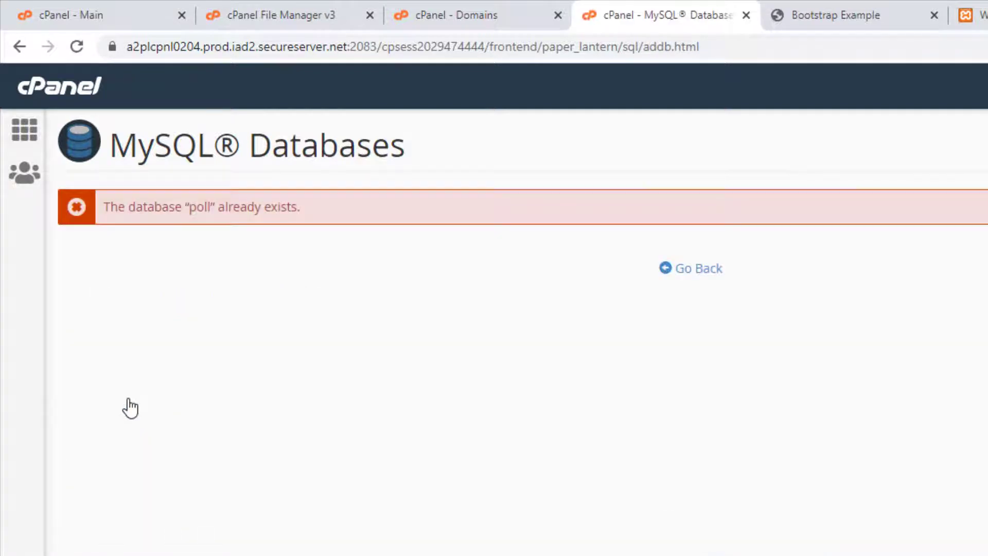
{"action": "left_click", "coordinate": [686, 276]}
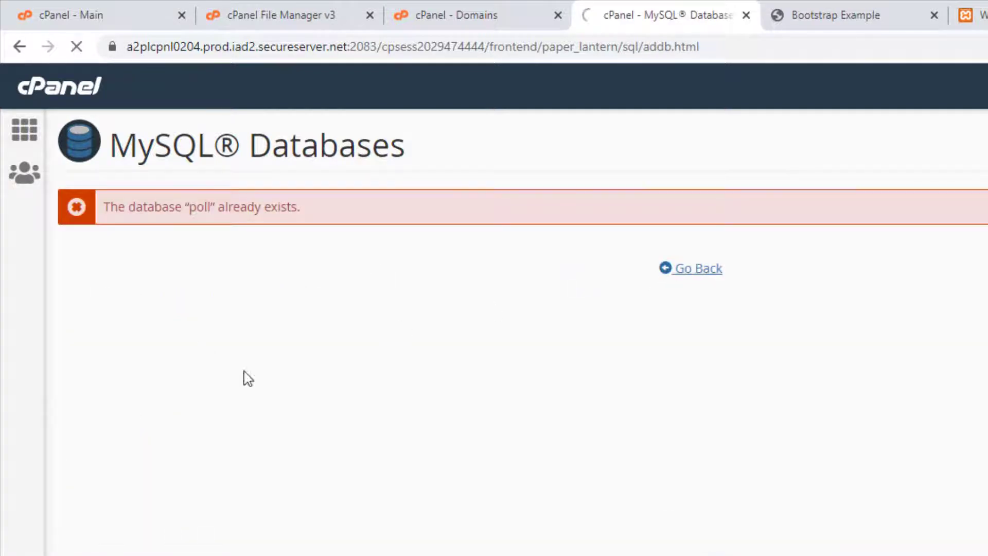
- Create the poll database again, added as poll7864, and return to MySQL Databases
{"action": "left_click", "coordinate": [161, 349]}
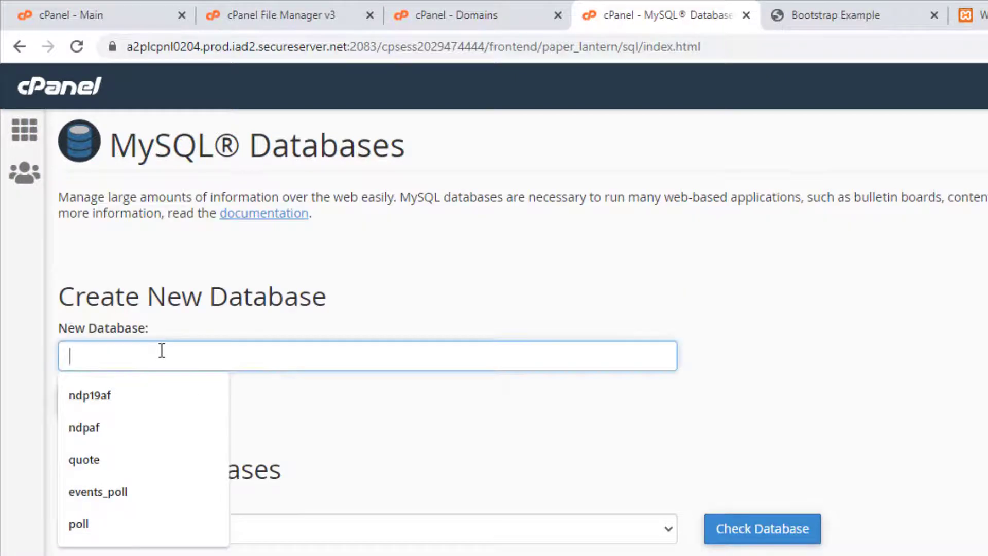
{"action": "type", "text": "poll7864"}
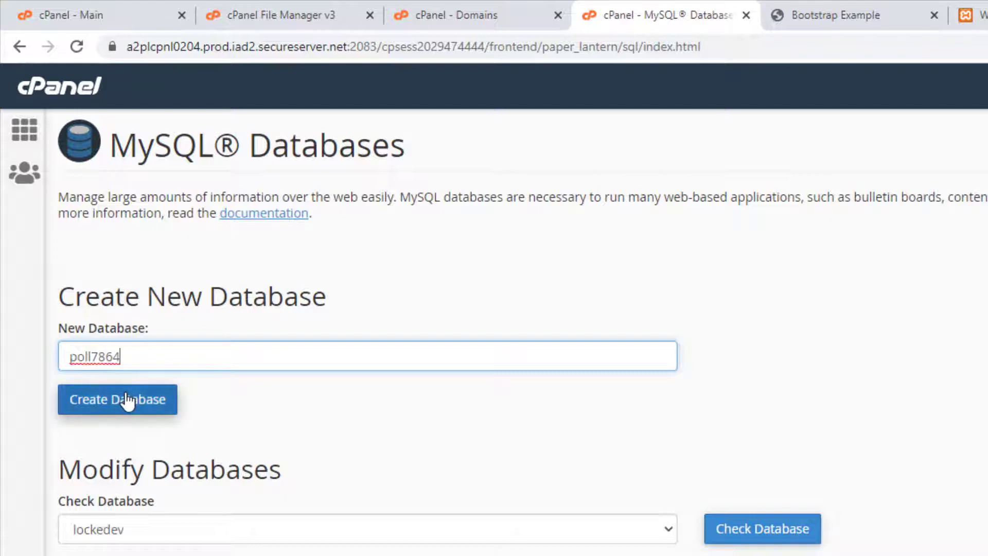
{"action": "left_click", "coordinate": [126, 397]}
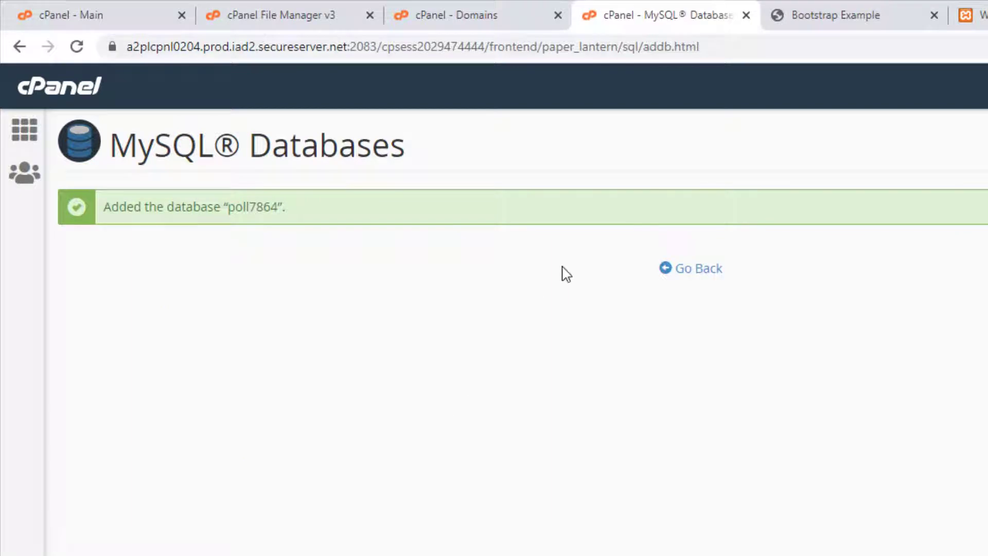
{"action": "left_click", "coordinate": [712, 283]}
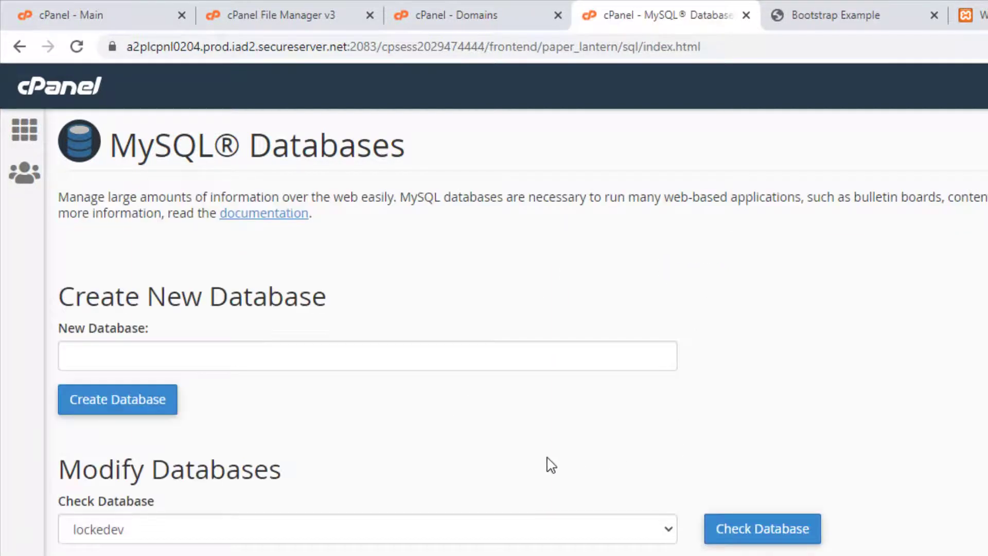
- Enter the MySQL username poll7864 and apply a very strong generated password, confirming it was saved
{"action": "scroll", "coordinate": [547, 463], "scroll_direction": "down", "scroll_amount": 5}
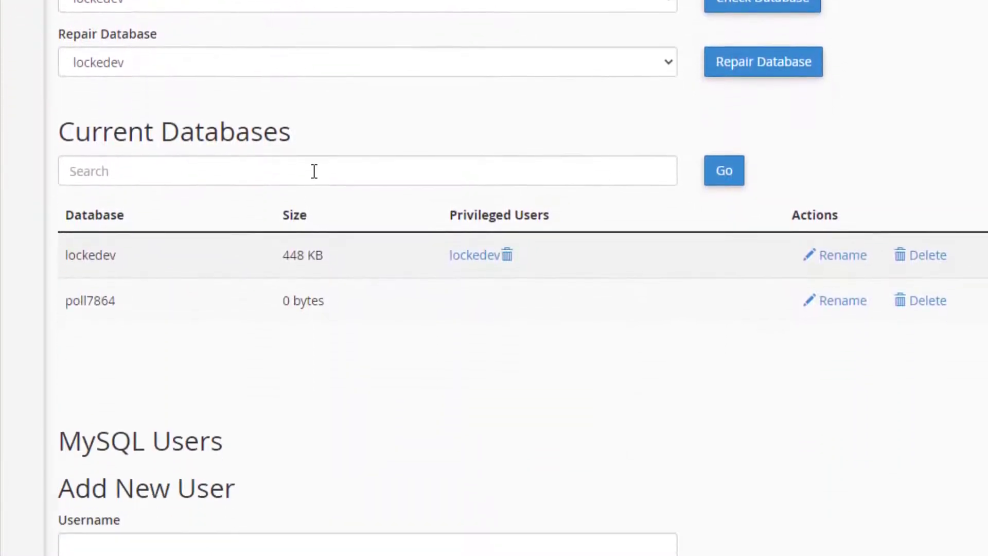
{"action": "scroll", "coordinate": [314, 171], "scroll_direction": "down", "scroll_amount": 6}
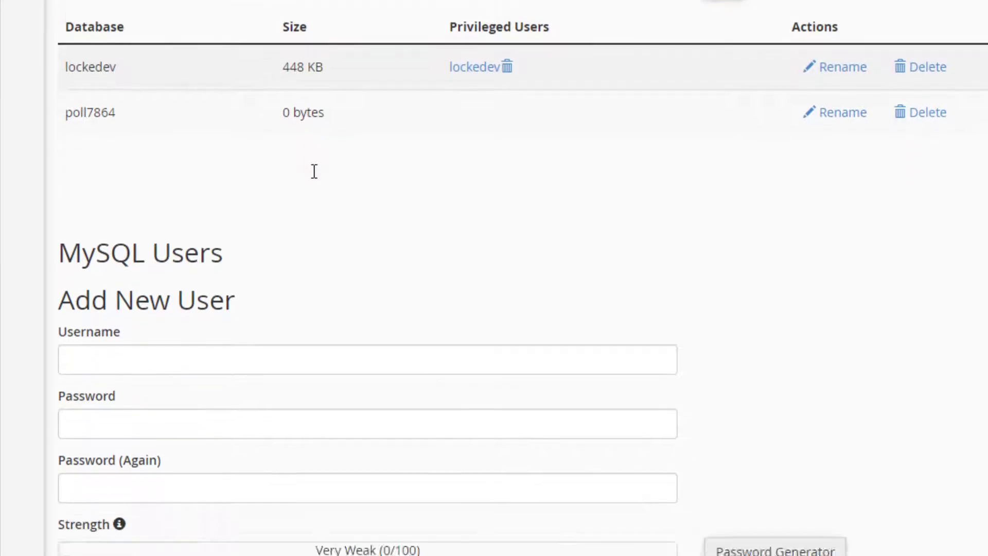
{"action": "left_click", "coordinate": [218, 246]}
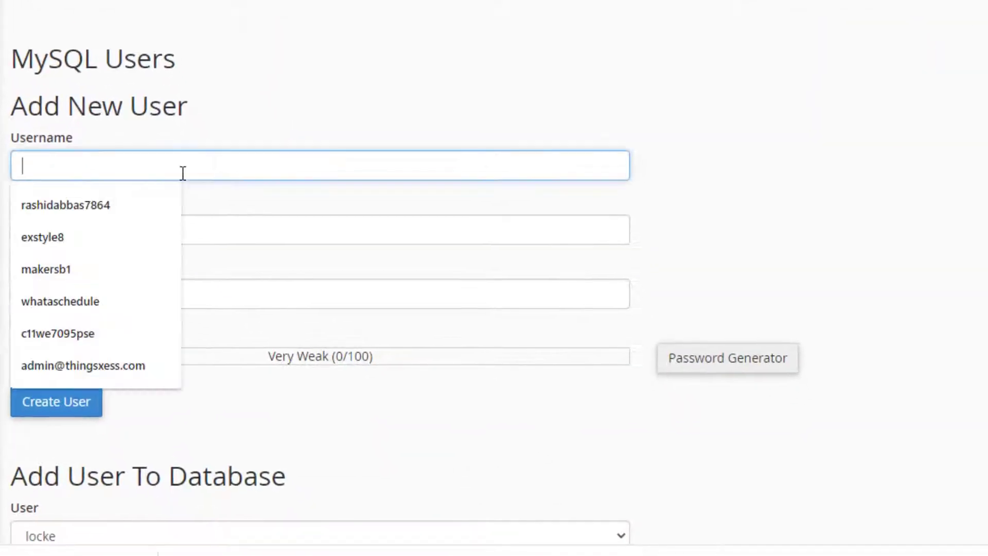
{"action": "type", "text": "poll7"}
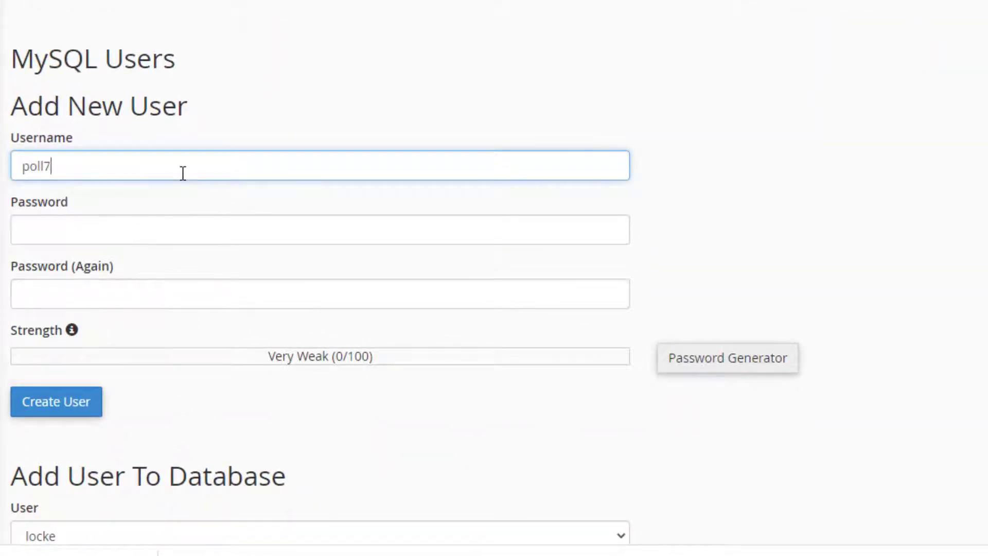
{"action": "type", "text": "864"}
{"action": "left_click", "coordinate": [721, 359]}
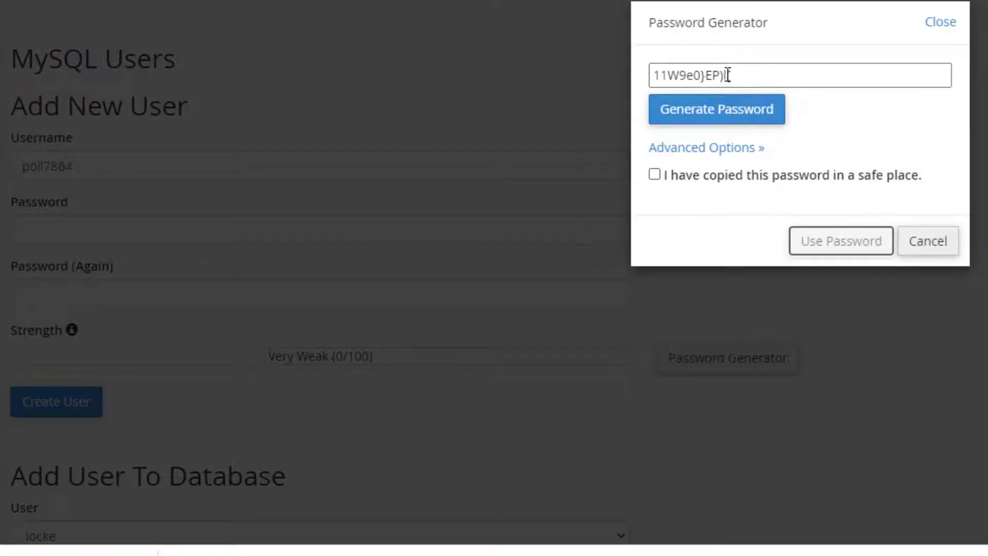
{"action": "left_click_drag", "start_coordinate": [727, 75], "coordinate": [627, 81]}
{"action": "key", "text": "ctrl+c"}
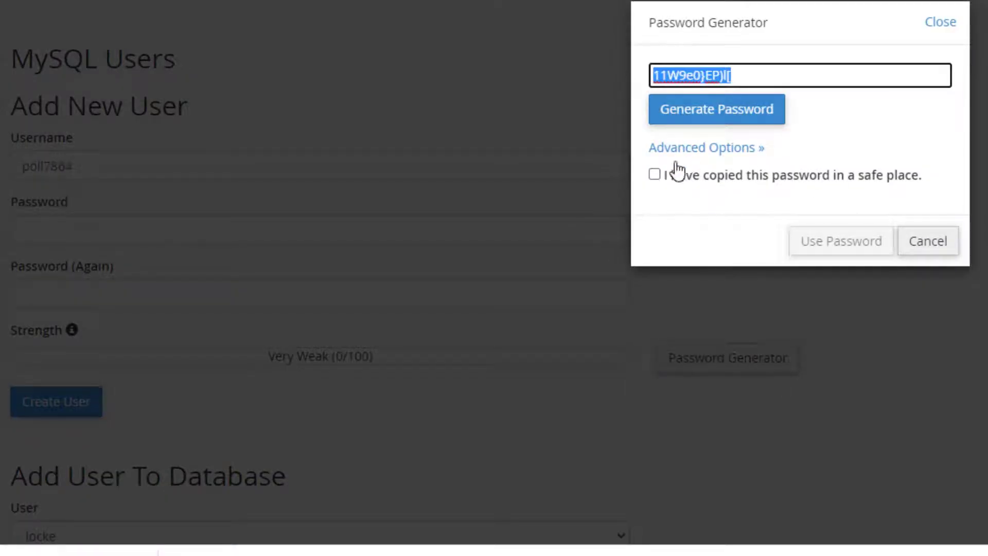
{"action": "left_click", "coordinate": [654, 175]}
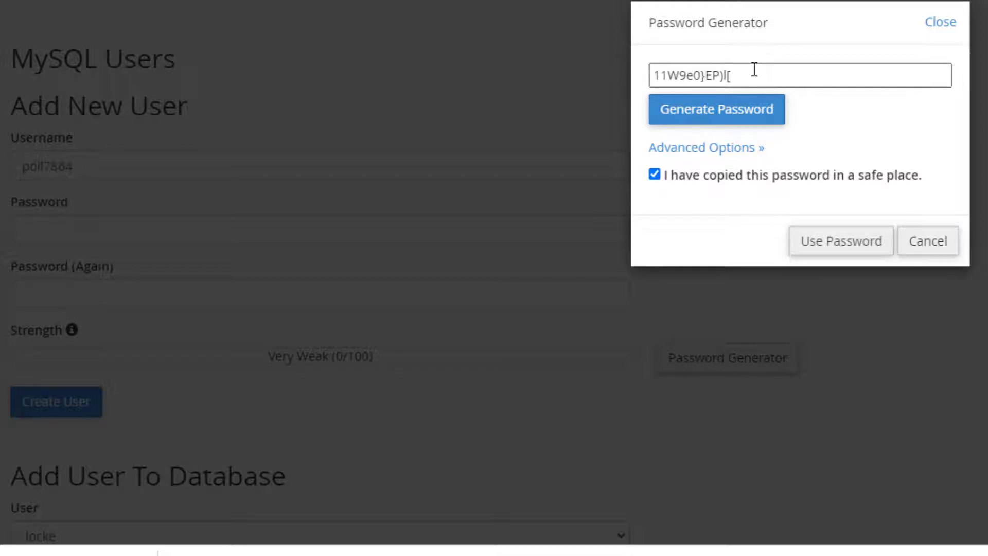
{"action": "left_click", "coordinate": [843, 250]}
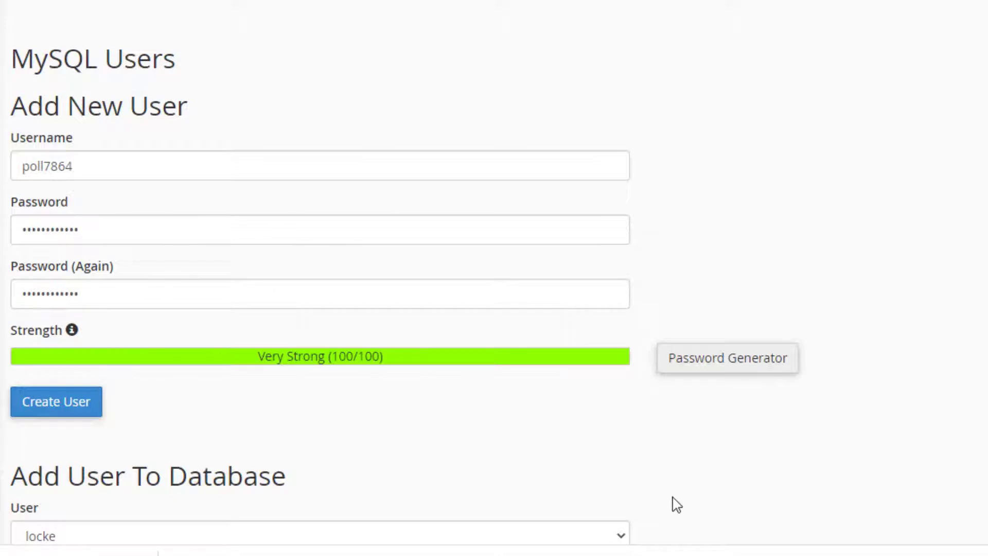
- Paste the generated password into the Notepad notes and create the MySQL user
{"action": "key", "text": "alt+Tab"}
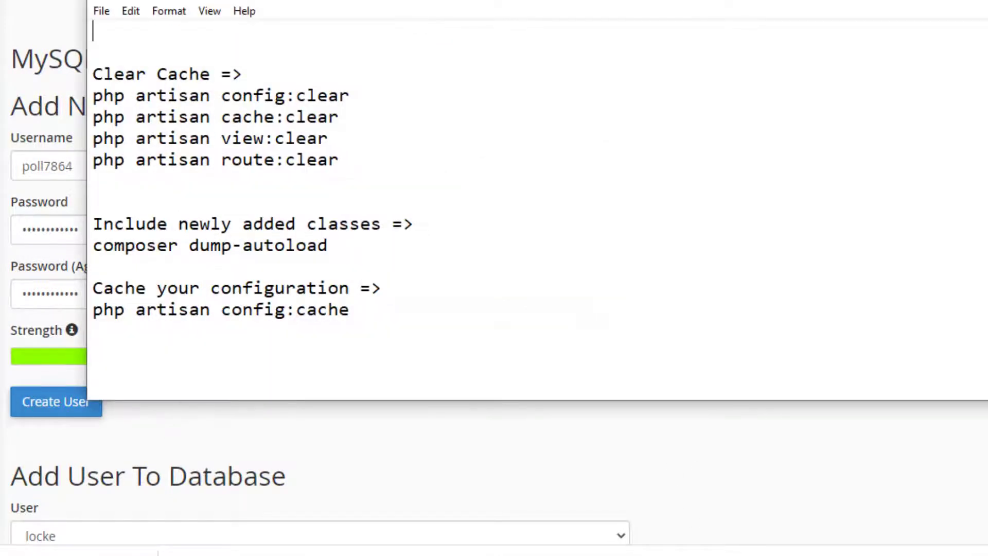
{"action": "key", "text": "ctrl+v"}
{"action": "key", "text": "alt+Tab"}
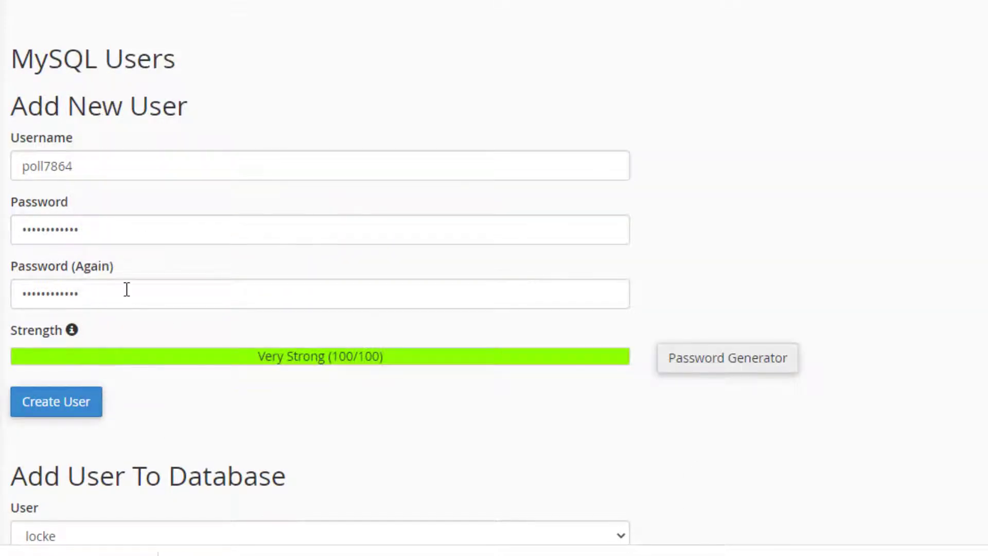
{"action": "scroll", "coordinate": [174, 216], "scroll_direction": "down", "scroll_amount": 2}
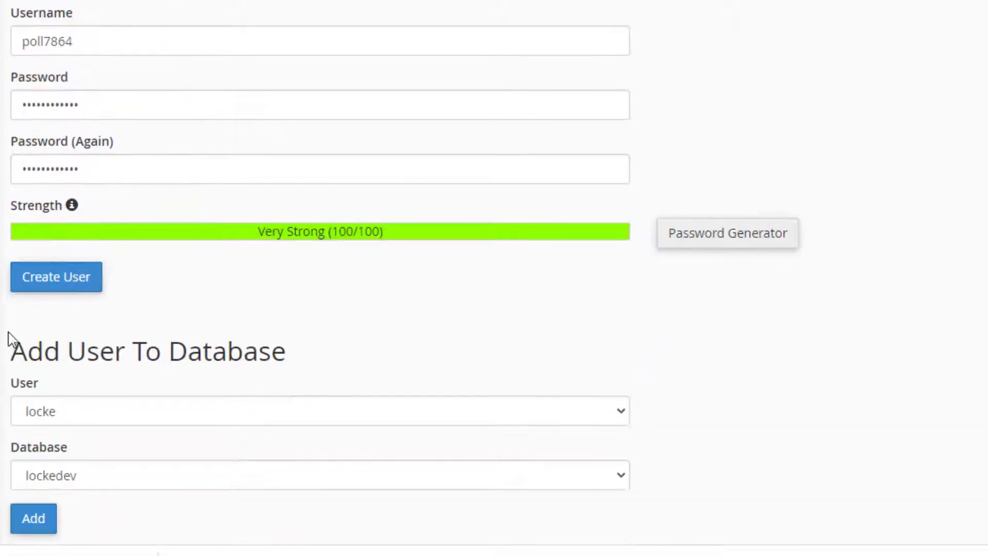
{"action": "left_click", "coordinate": [45, 297]}
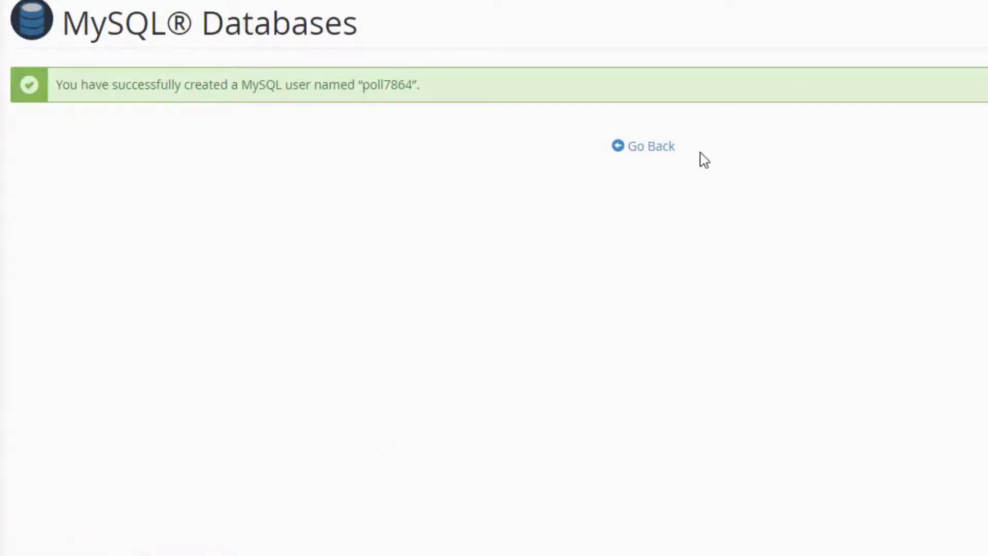
- Back on MySQL Databases, choose user poll7864 and database poll7864 under Add User To Database
{"action": "left_click", "coordinate": [634, 149]}
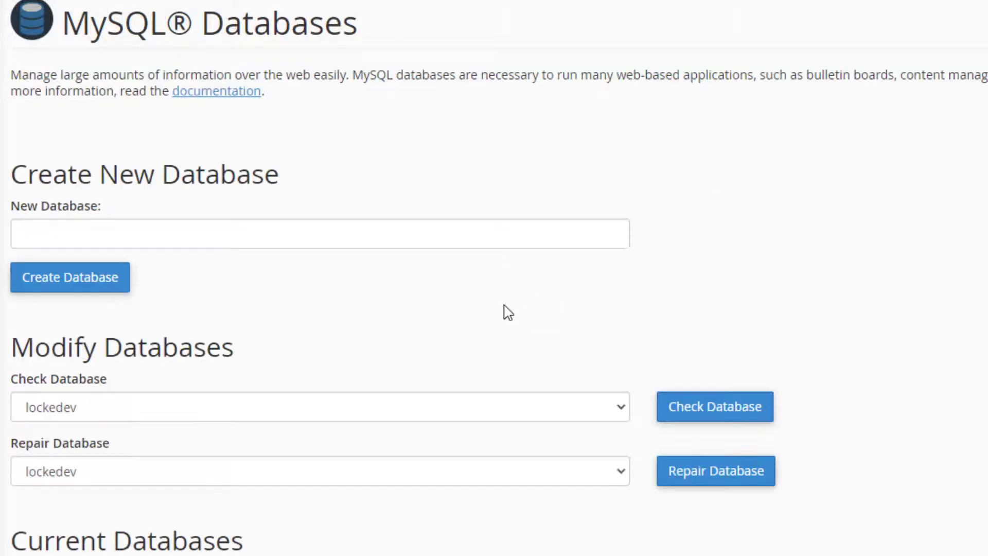
{"action": "scroll", "coordinate": [504, 311], "scroll_direction": "down", "scroll_amount": 5}
{"action": "right_click", "coordinate": [504, 307]}
{"action": "key", "text": "Escape"}
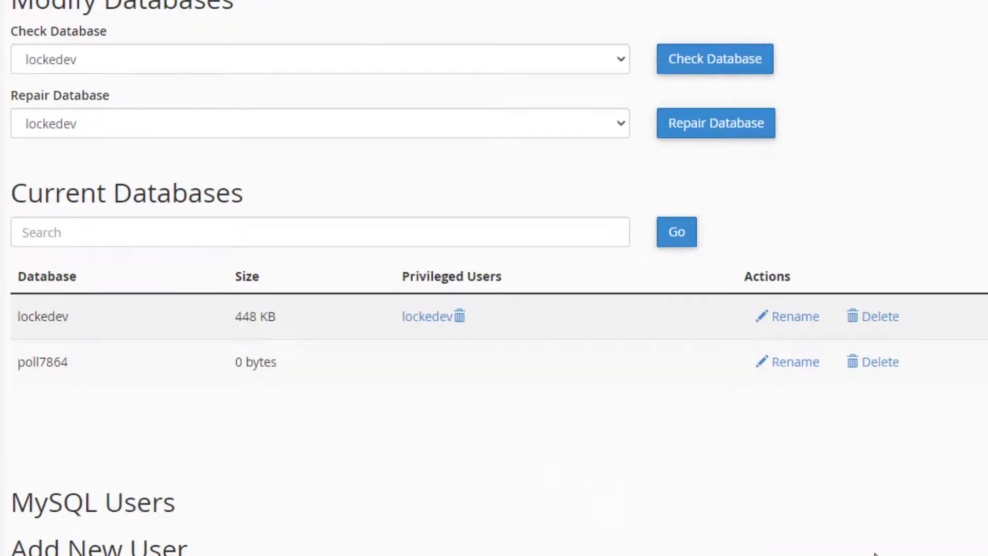
{"action": "scroll", "coordinate": [603, 507], "scroll_direction": "down", "scroll_amount": 8}
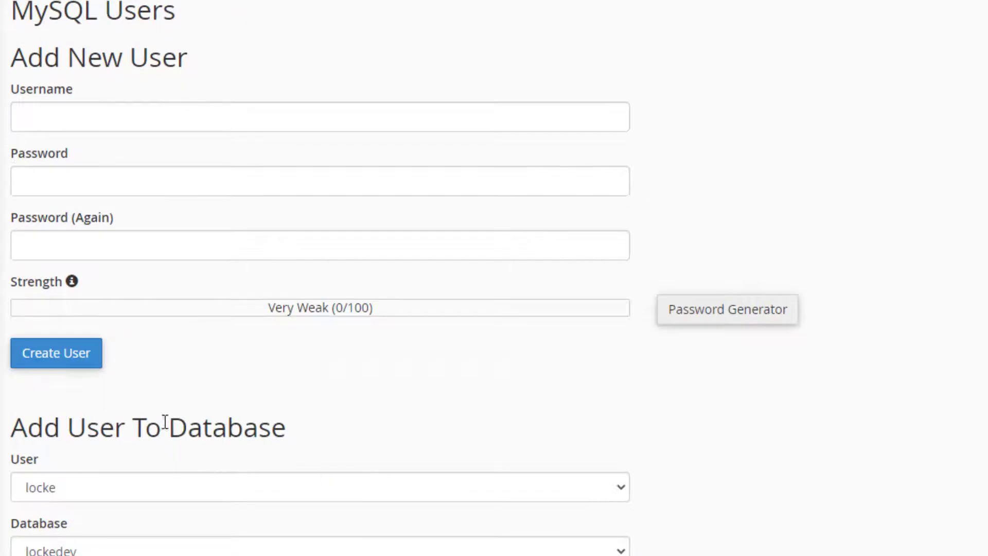
{"action": "scroll", "coordinate": [329, 476], "scroll_direction": "down", "scroll_amount": 1}
{"action": "left_click", "coordinate": [342, 447]}
{"action": "left_click", "coordinate": [108, 508]}
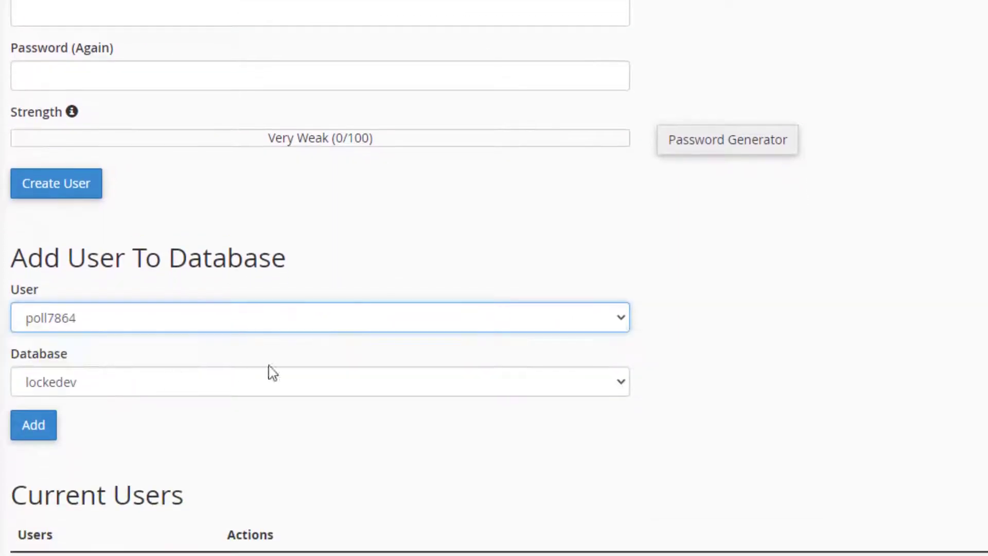
{"action": "left_click", "coordinate": [340, 512]}
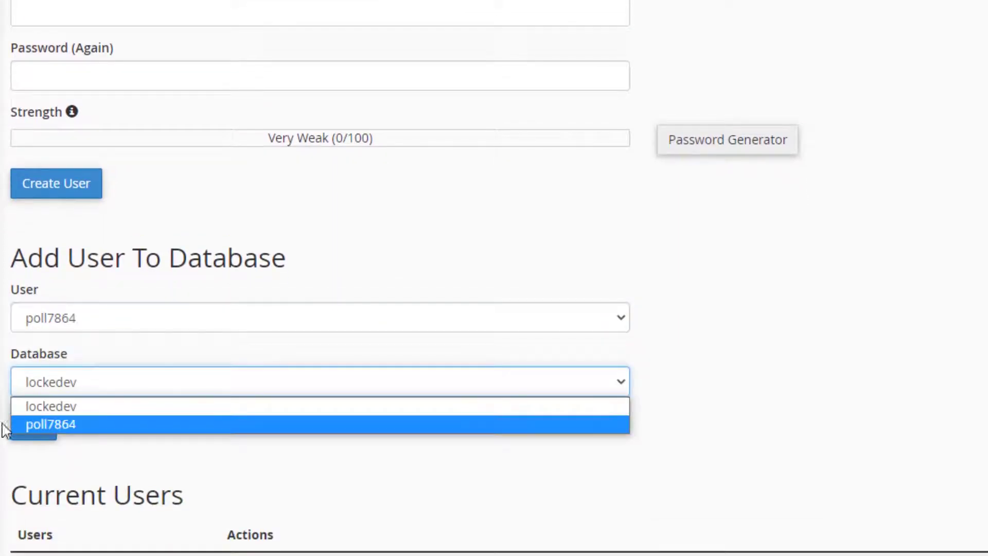
{"action": "left_click", "coordinate": [83, 424]}
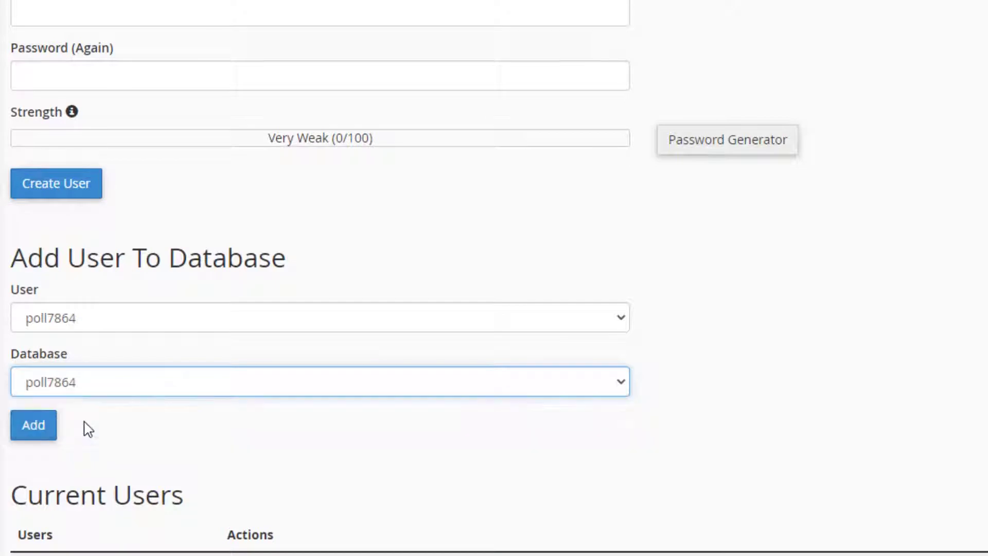
- Reconfirm poll7864 as both user and database, then add the user to the database
{"action": "left_click", "coordinate": [161, 319]}
{"action": "left_click", "coordinate": [66, 379]}
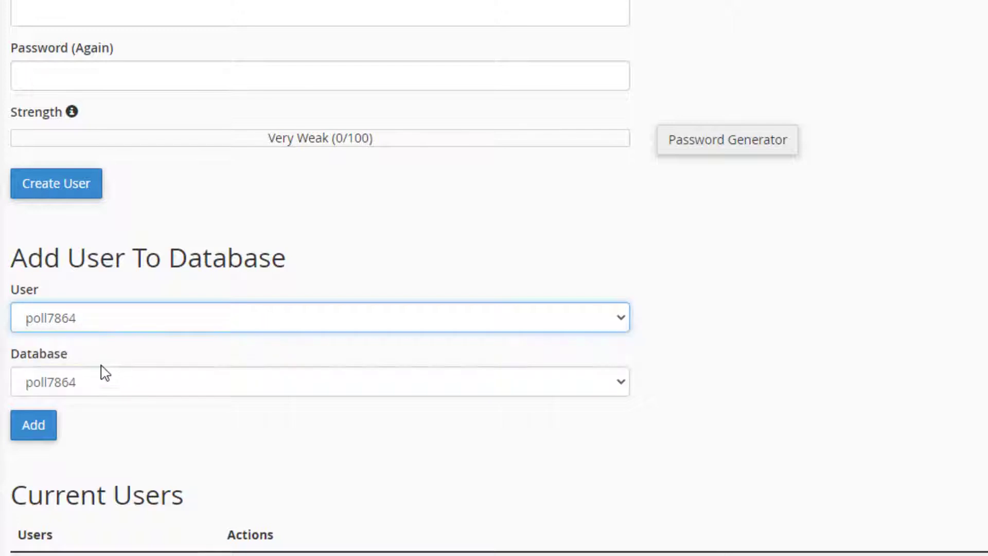
{"action": "left_click", "coordinate": [114, 386]}
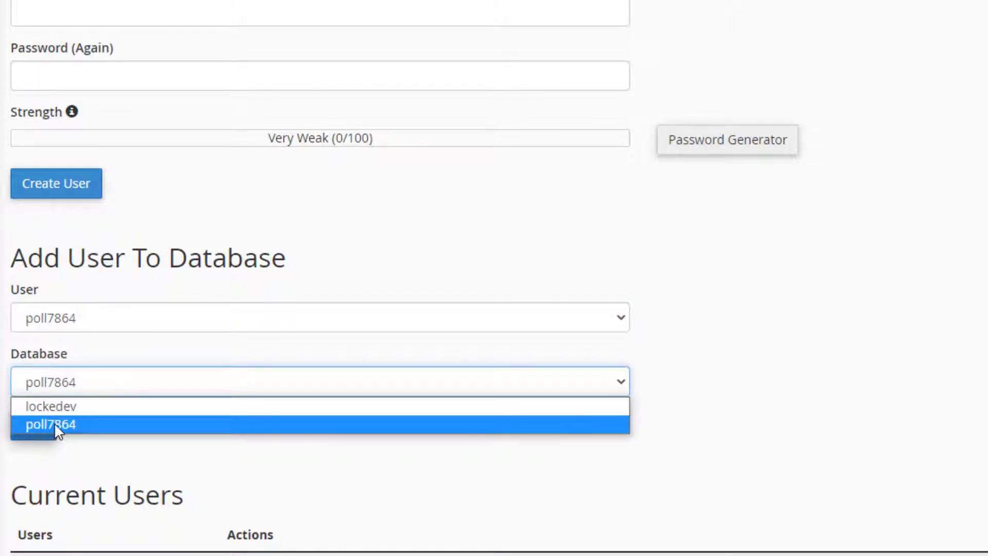
{"action": "left_click", "coordinate": [54, 423]}
{"action": "left_click", "coordinate": [51, 427]}
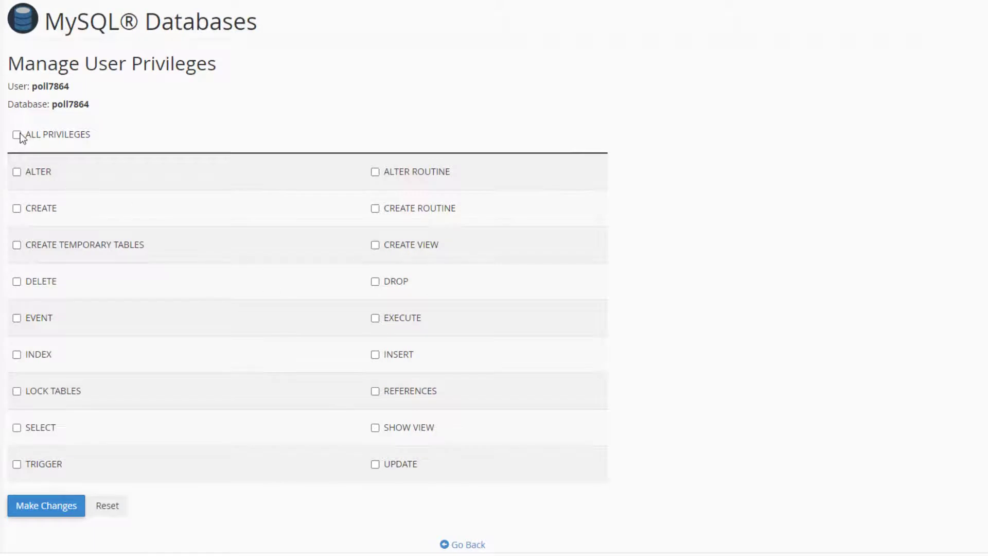
- Tick All Privileges for poll7864 on database poll7864, save the changes, and return to the cPanel home
{"action": "left_click", "coordinate": [17, 135]}
{"action": "scroll", "coordinate": [213, 175], "scroll_direction": "down", "scroll_amount": 1}
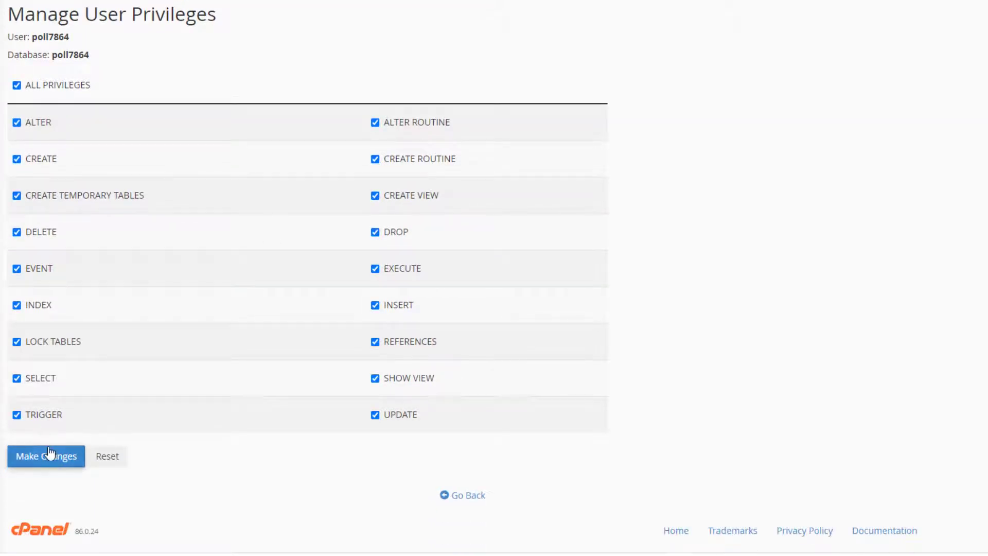
{"action": "left_click", "coordinate": [49, 455]}
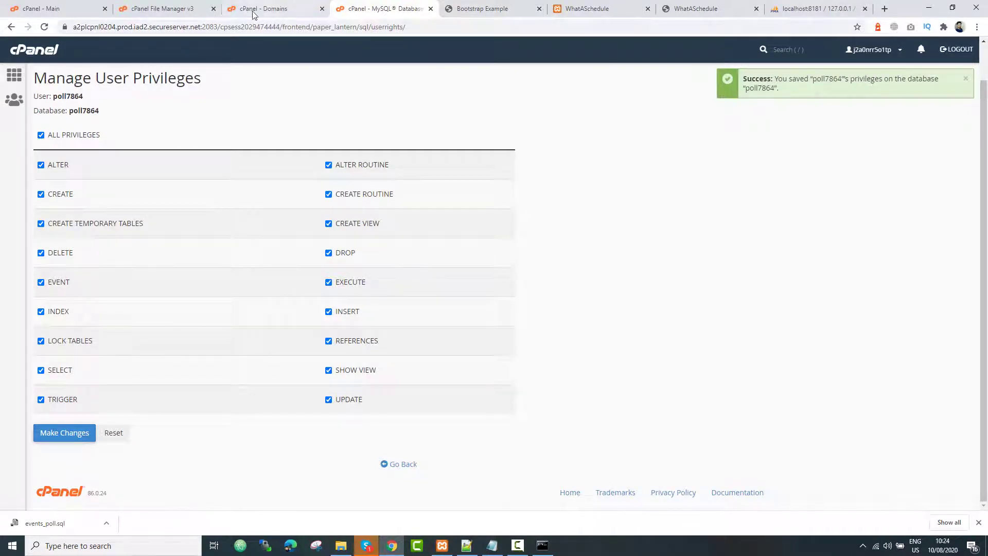
{"action": "left_click", "coordinate": [62, 9]}
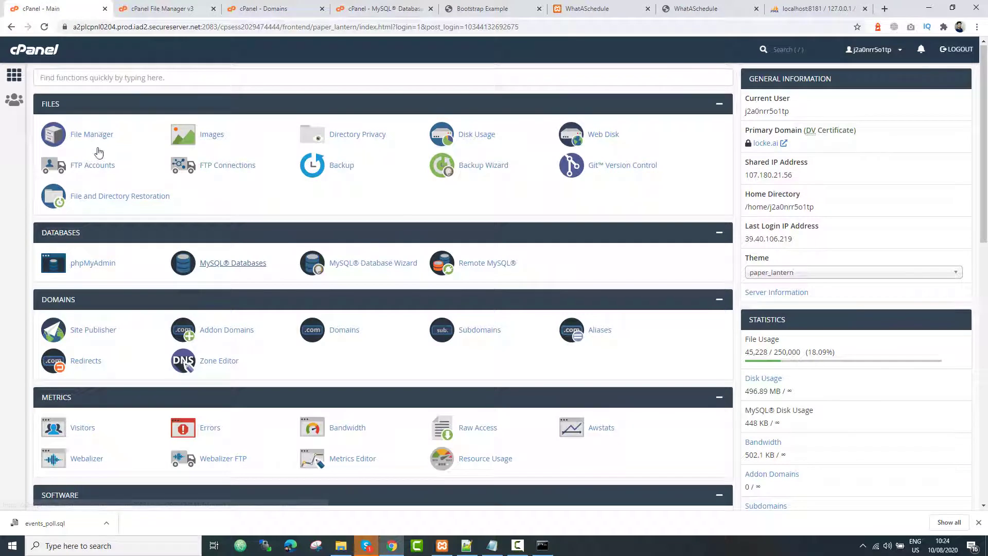
- Launch phpMyAdmin, then select the database user name poll7864 on the privileges page
{"action": "left_click", "coordinate": [92, 263]}
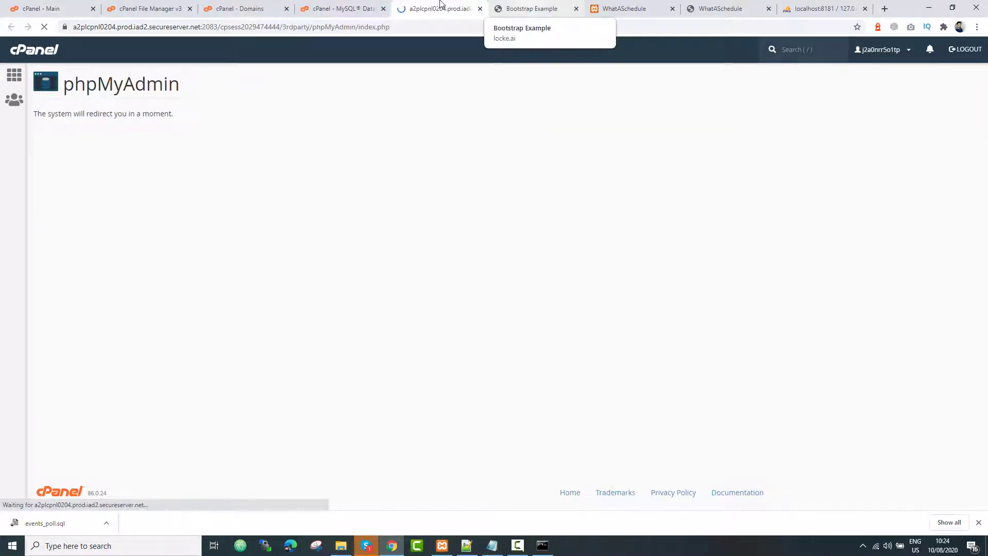
{"action": "left_click", "coordinate": [373, 6]}
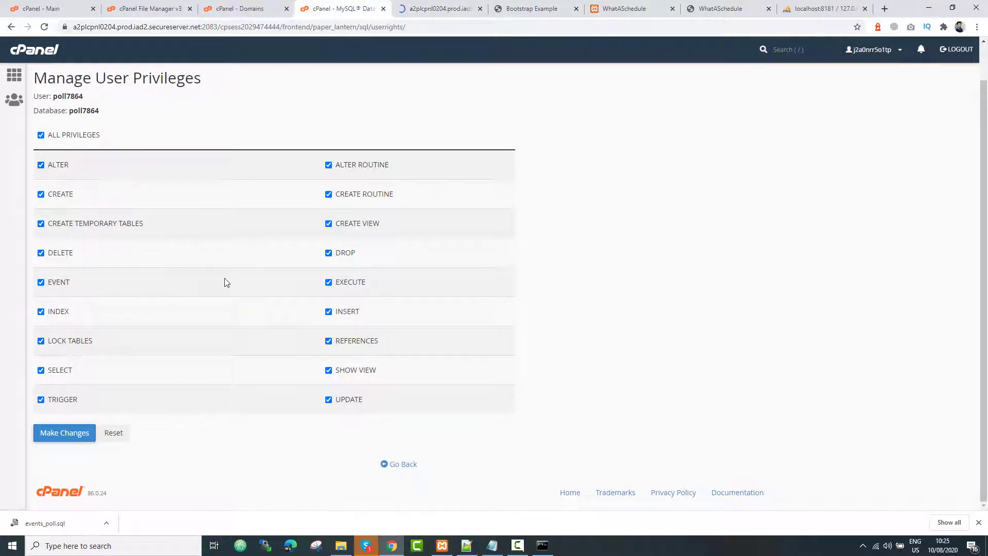
{"action": "scroll", "coordinate": [225, 282], "scroll_direction": "up", "scroll_amount": 1}
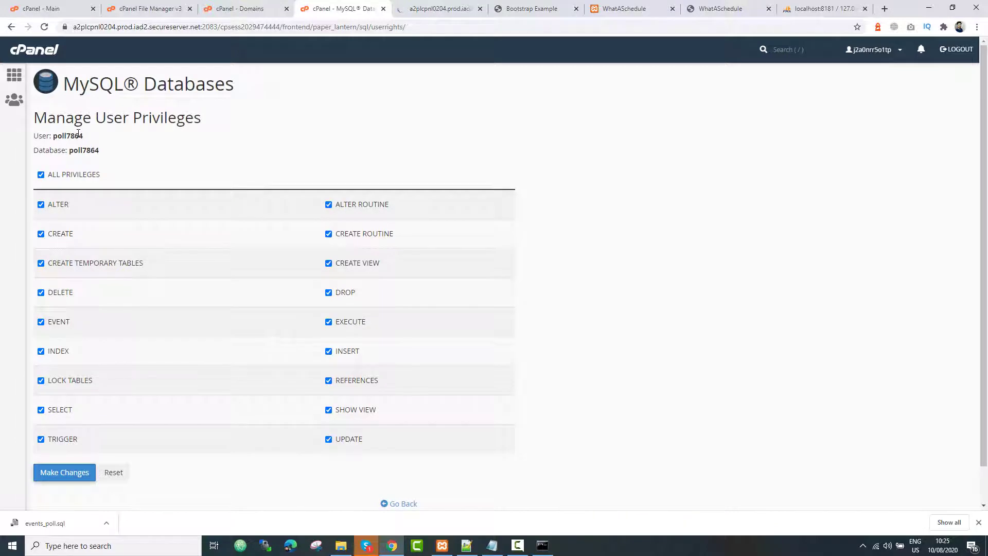
{"action": "double_click", "coordinate": [77, 136]}
{"action": "key", "text": "ctrl+c"}
- Paste the user name poll7864 on a new top line of the Notepad notes, then go to phpMyAdmin
{"action": "left_click", "coordinate": [492, 545]}
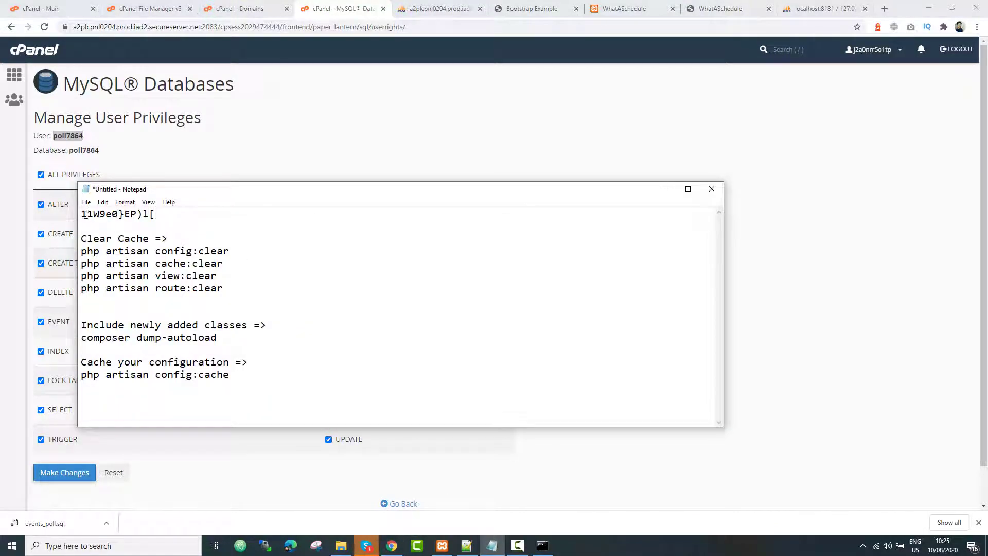
{"action": "left_click", "coordinate": [83, 214]}
{"action": "key", "text": "Return"}
{"action": "key", "text": "Up"}
{"action": "key", "text": "ctrl+v"}
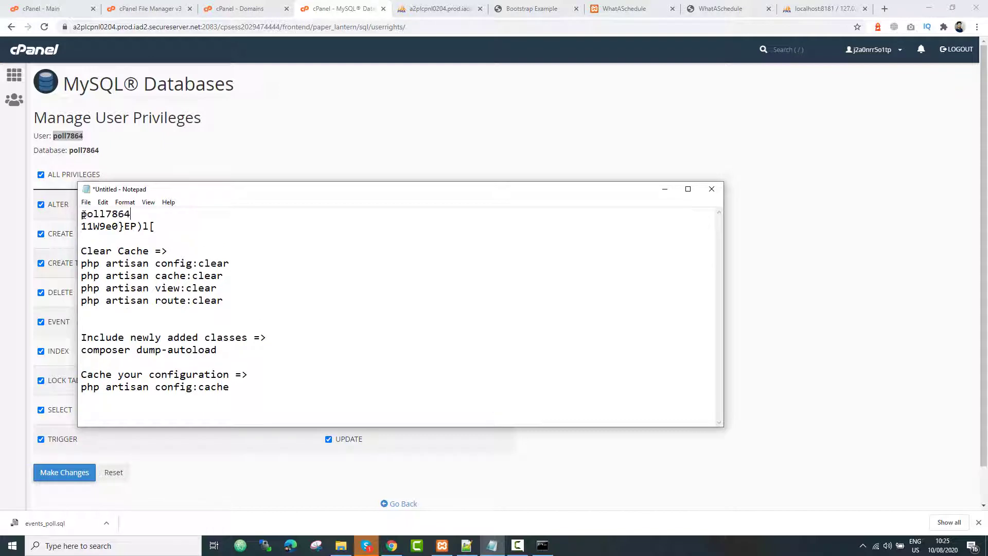
{"action": "double_click", "coordinate": [81, 150]}
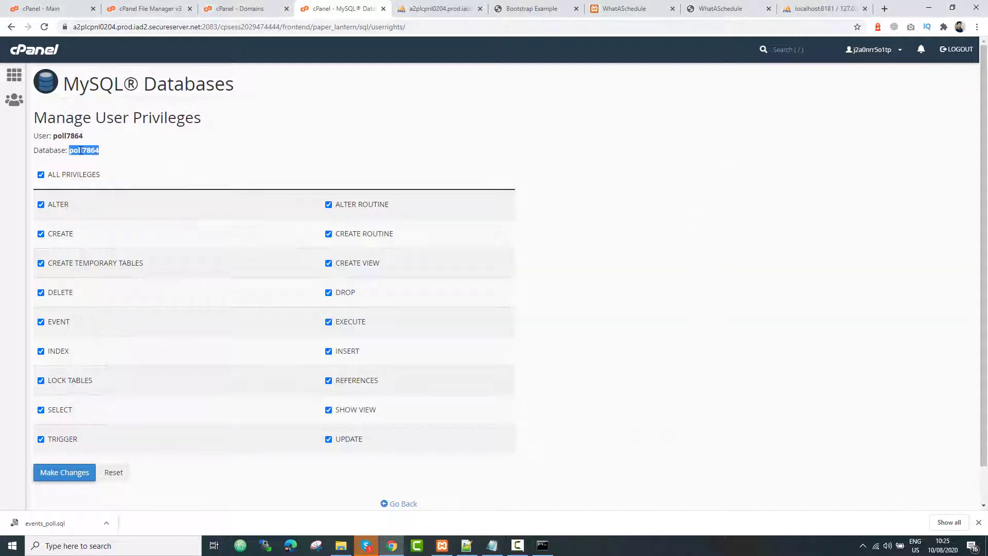
{"action": "left_click", "coordinate": [496, 546]}
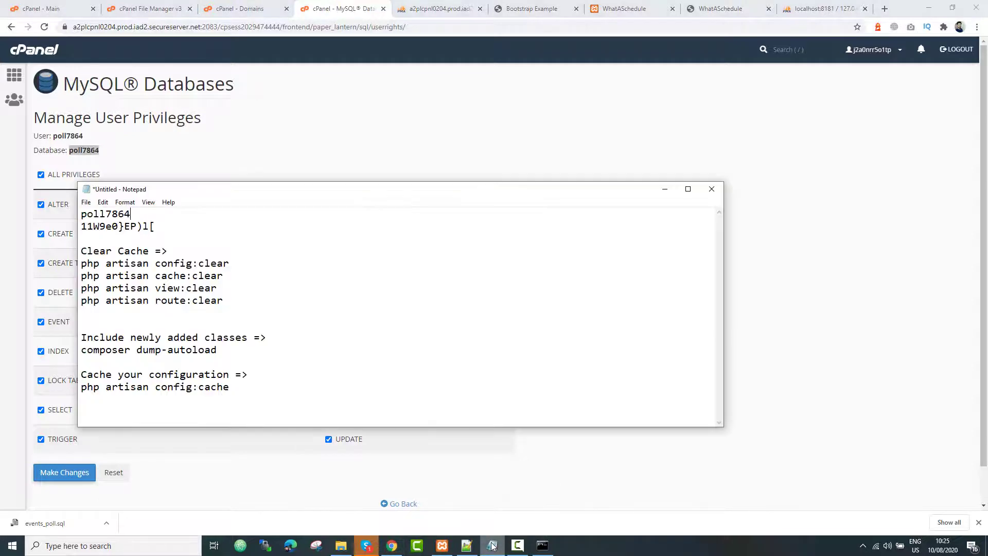
{"action": "left_click", "coordinate": [535, 148]}
{"action": "left_click", "coordinate": [416, 6]}
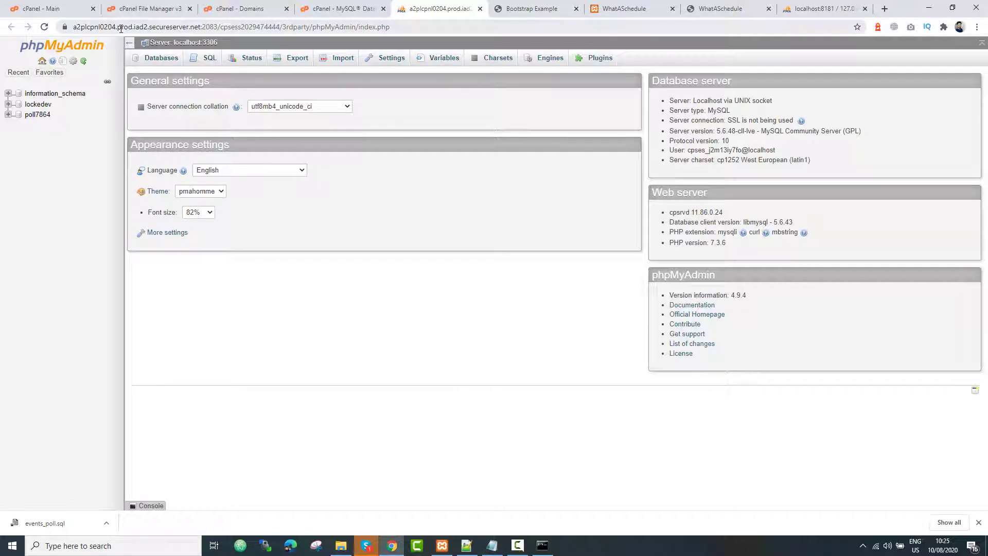
- Import events_poll.sql into the poll7864 database with foreign key checks off, running all 38 queries
{"action": "left_click", "coordinate": [37, 114]}
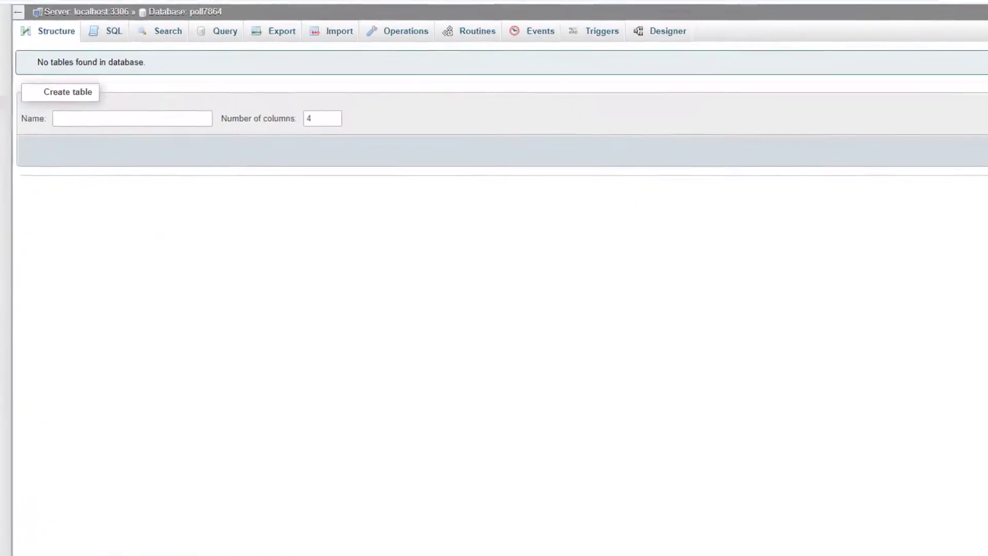
{"action": "left_click", "coordinate": [327, 37]}
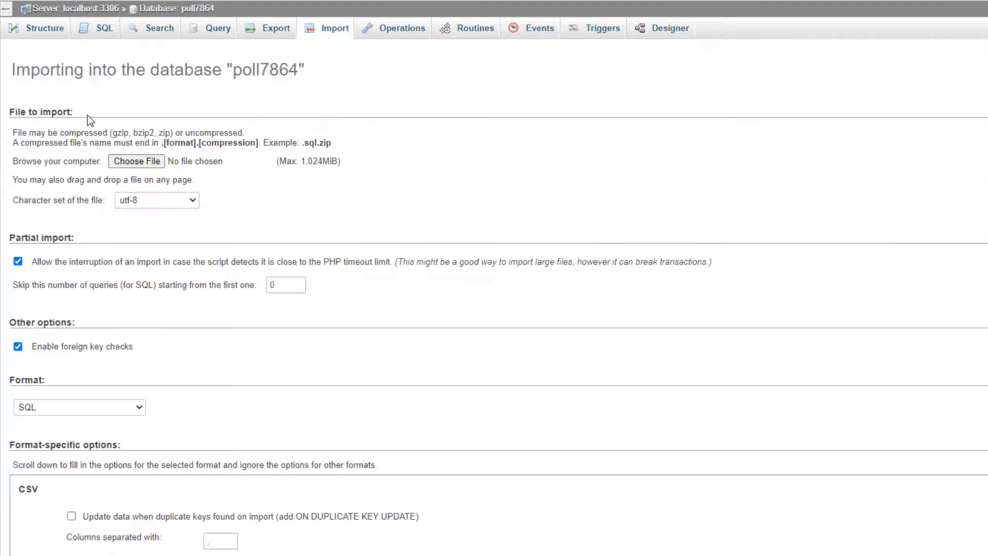
{"action": "left_click", "coordinate": [144, 160]}
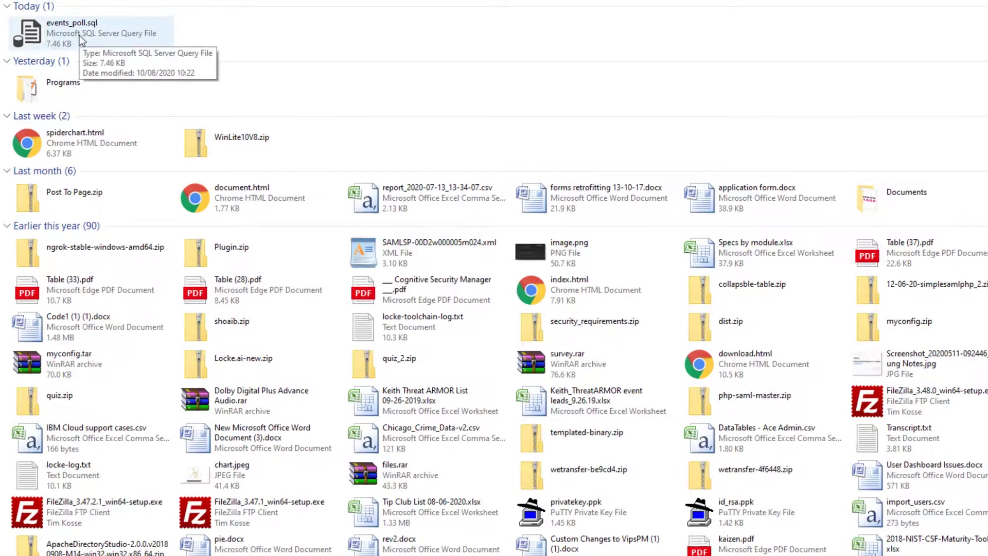
{"action": "double_click", "coordinate": [80, 34]}
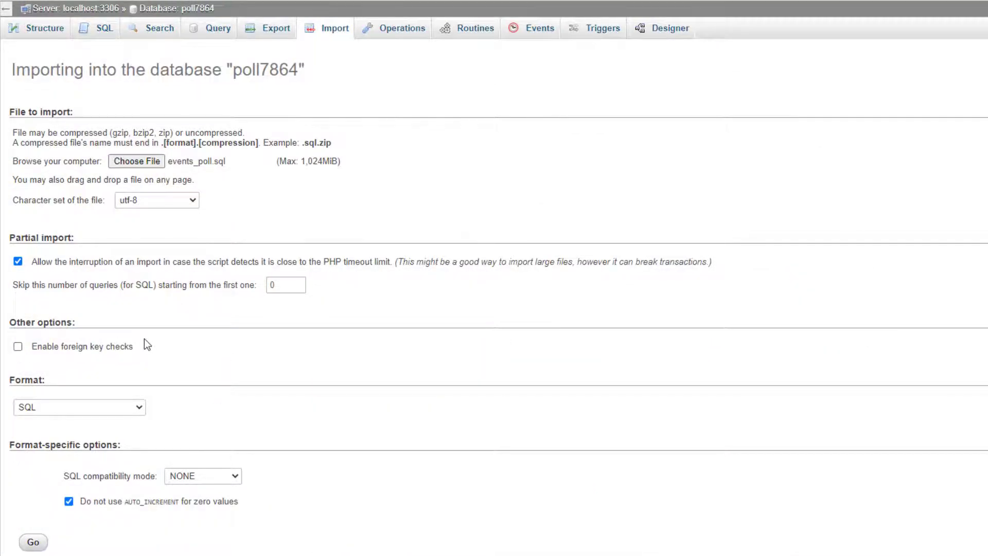
{"action": "left_click", "coordinate": [33, 542]}
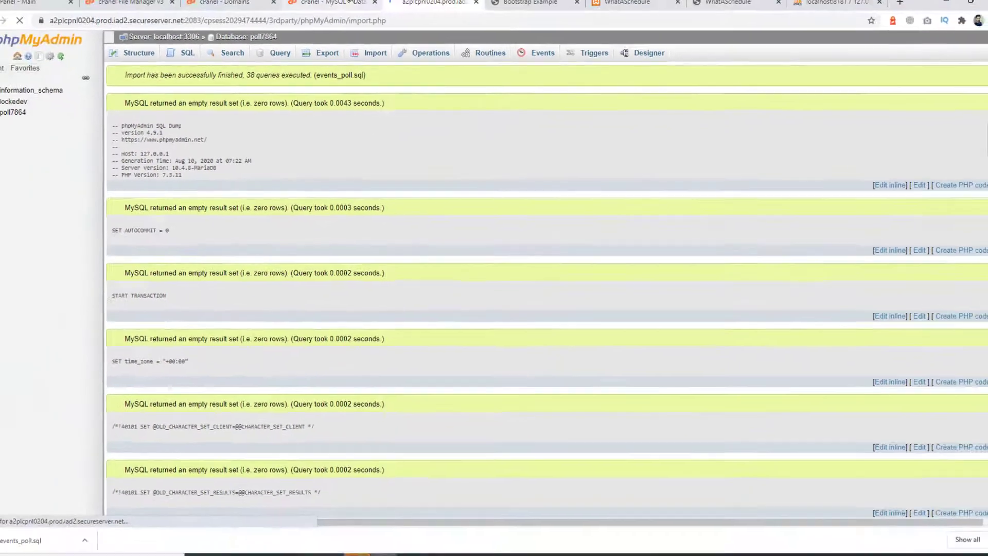
{"action": "left_click", "coordinate": [353, 3]}
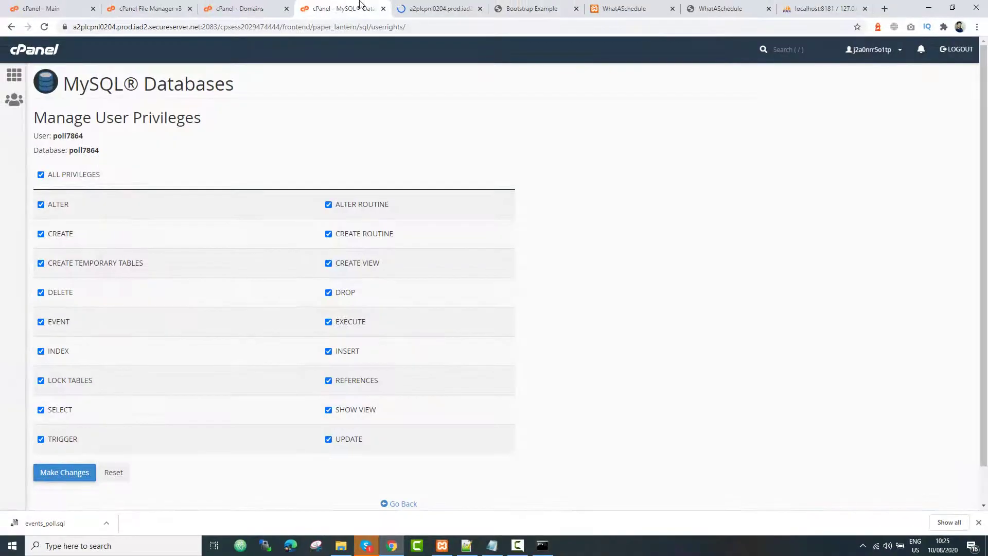
- Close the MySQL Databases, phpMyAdmin and Domains pages and reload the live poll site
{"action": "left_click", "coordinate": [226, 1]}
{"action": "left_click", "coordinate": [347, 2]}
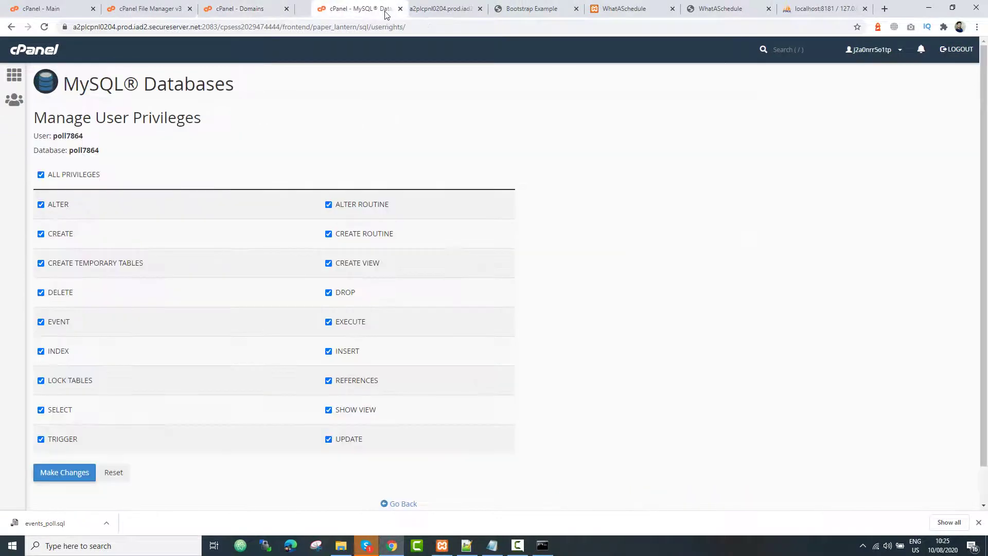
{"action": "left_click", "coordinate": [384, 9]}
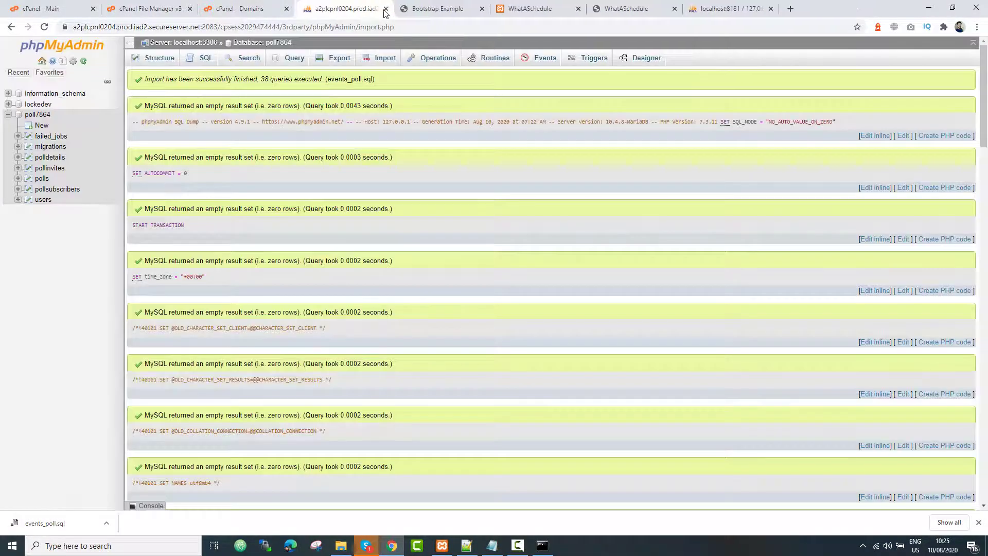
{"action": "left_click", "coordinate": [383, 9]}
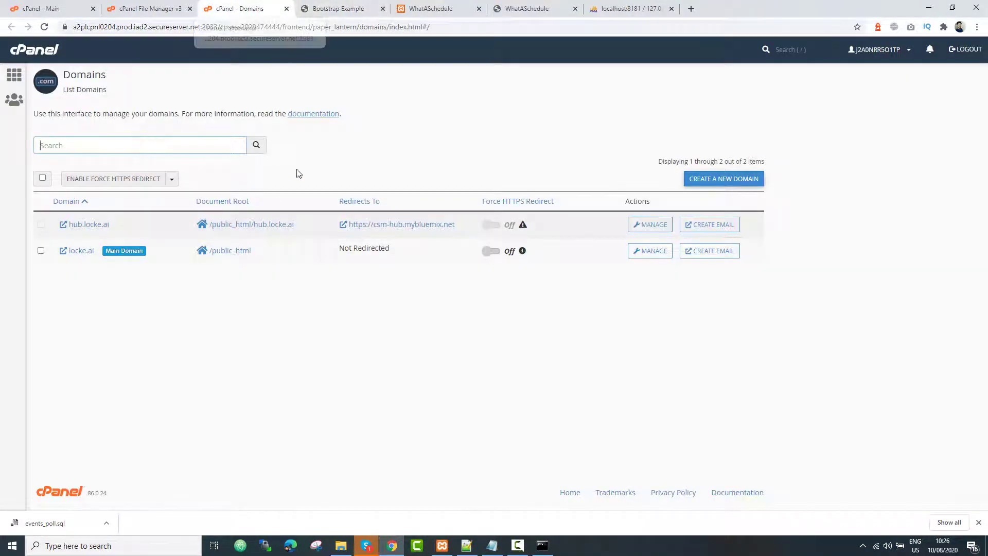
{"action": "left_click", "coordinate": [287, 9]}
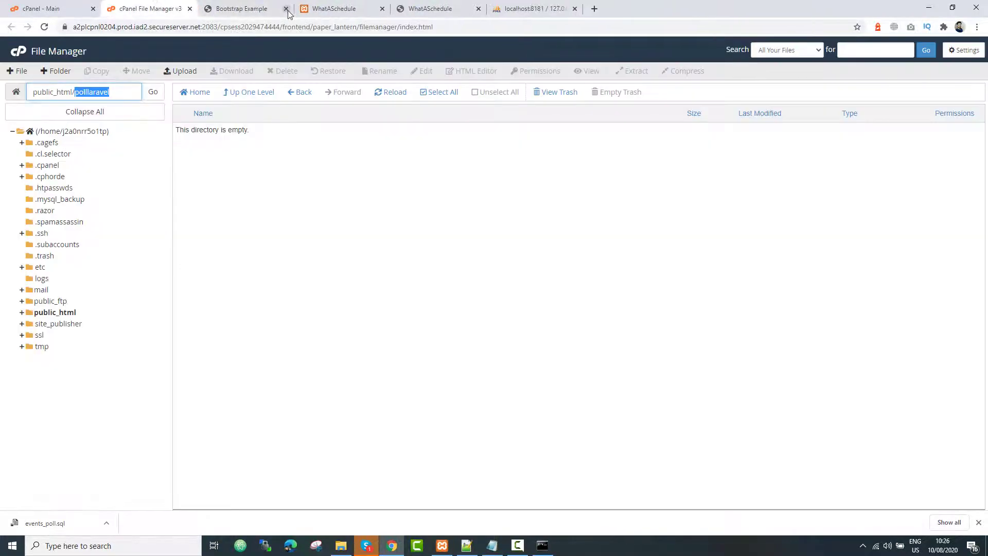
{"action": "left_click", "coordinate": [208, 5]}
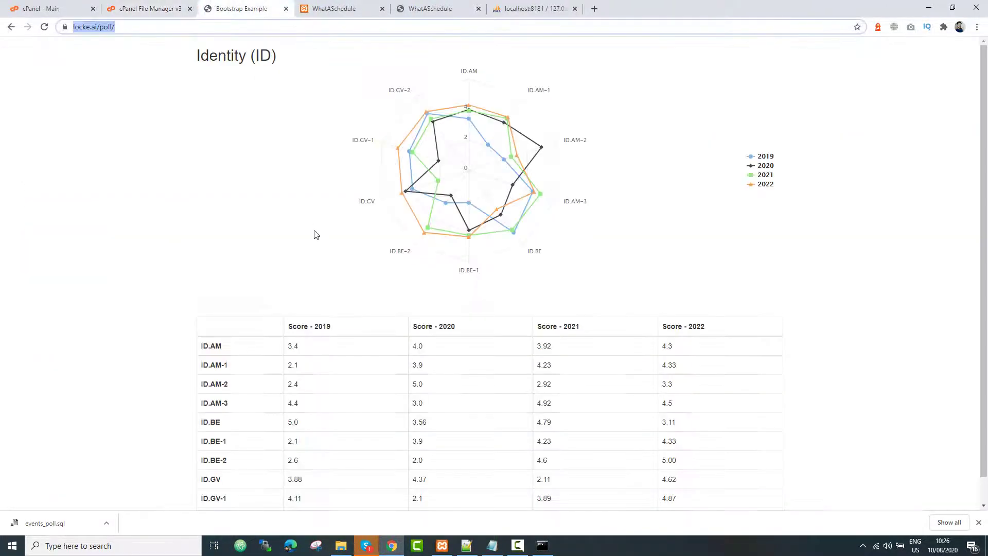
{"action": "left_click", "coordinate": [225, 201]}
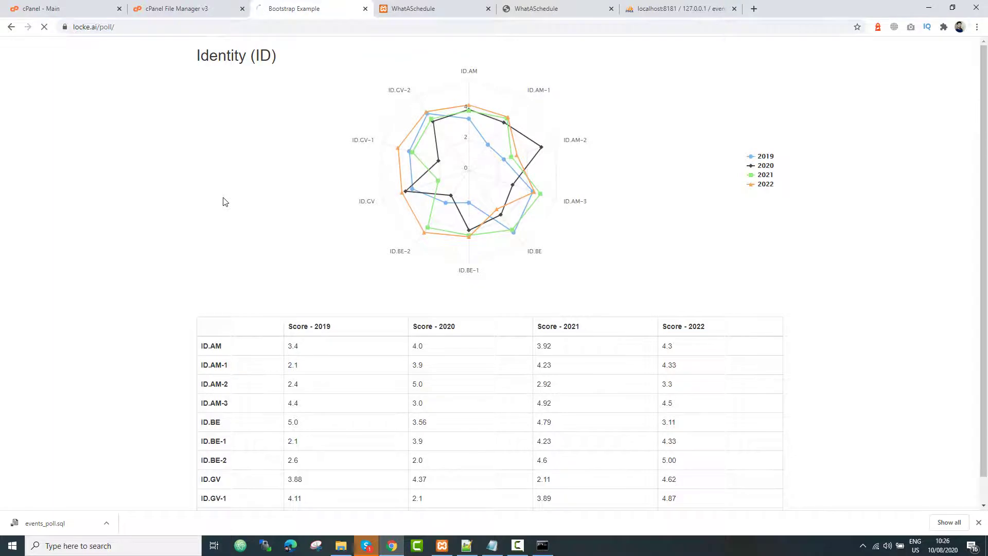
- In File Manager, start an upload into public_html/polllaravel and bring up the file chooser
{"action": "left_click", "coordinate": [181, 6]}
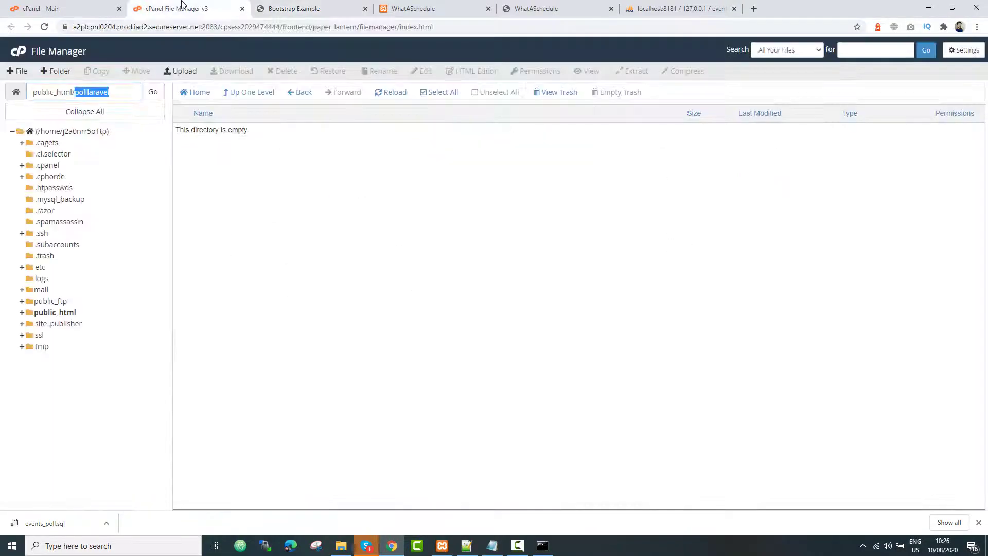
{"action": "left_click", "coordinate": [100, 5]}
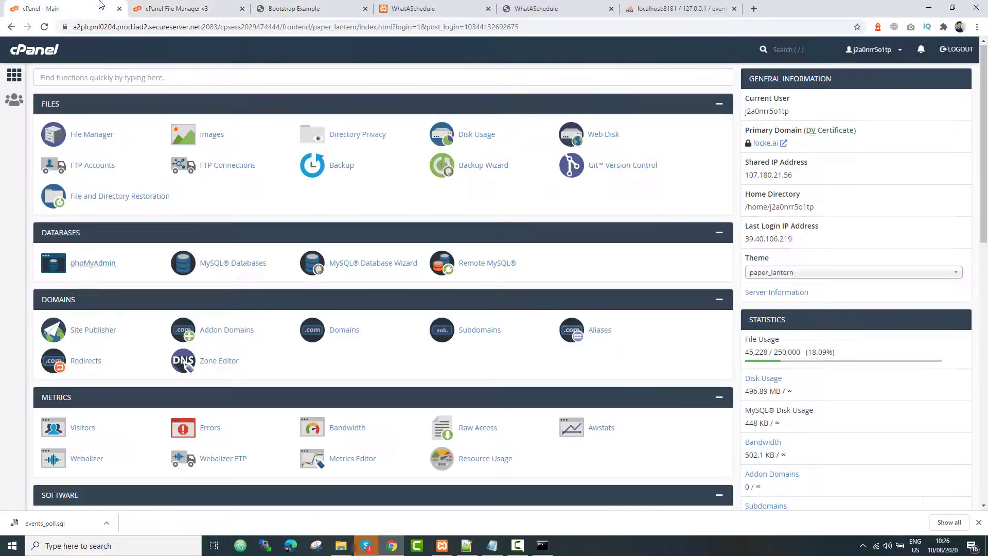
{"action": "left_click", "coordinate": [207, 6]}
{"action": "left_click", "coordinate": [126, 91]}
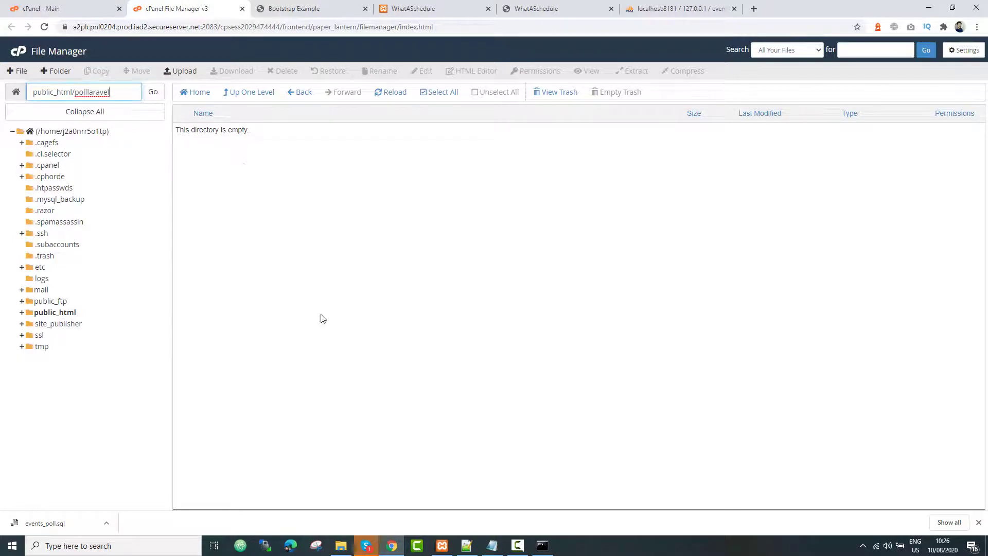
{"action": "left_click", "coordinate": [179, 72]}
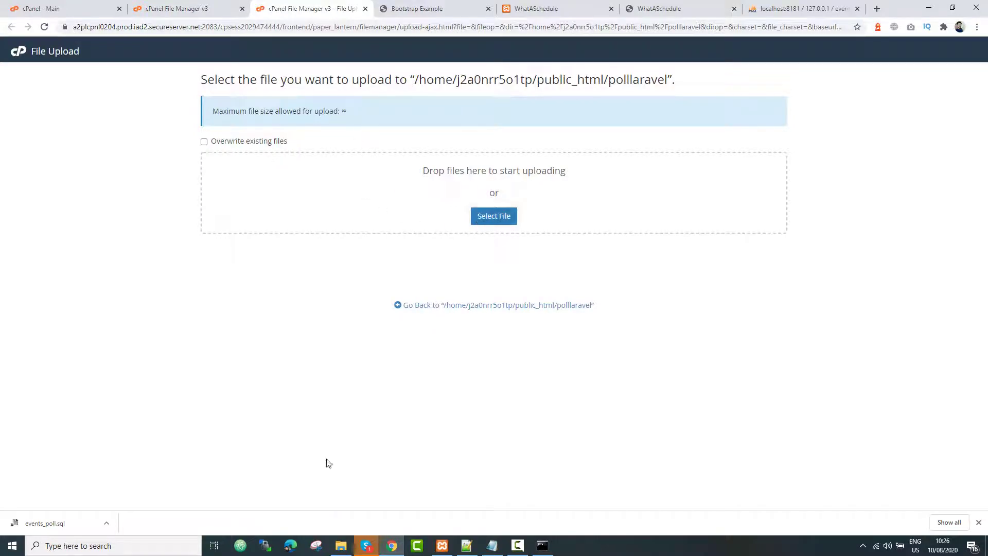
{"action": "left_click", "coordinate": [494, 219]}
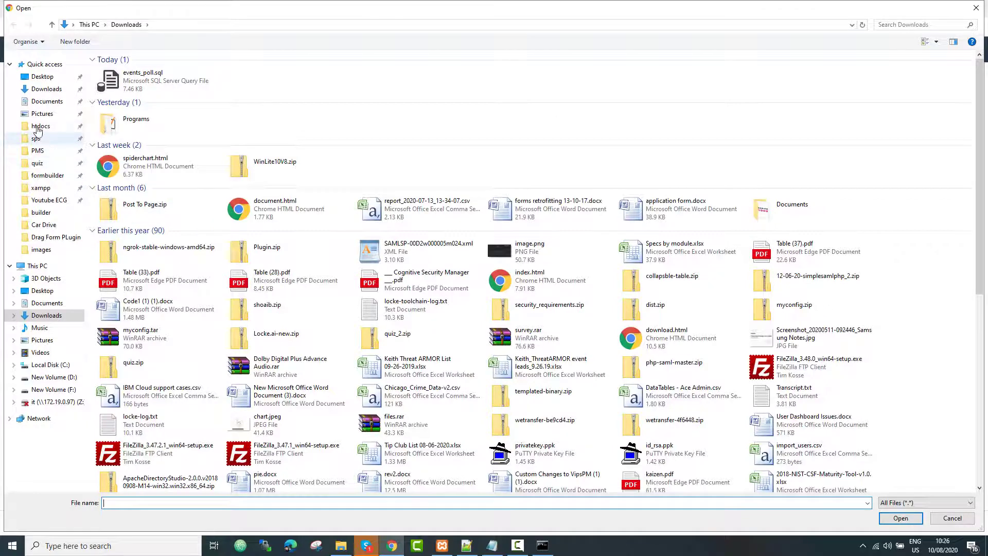
- Pick app.zip from the local htdocs pollmanagement folder and upload the 43.94 MB file to polllaravel
{"action": "left_click", "coordinate": [37, 127]}
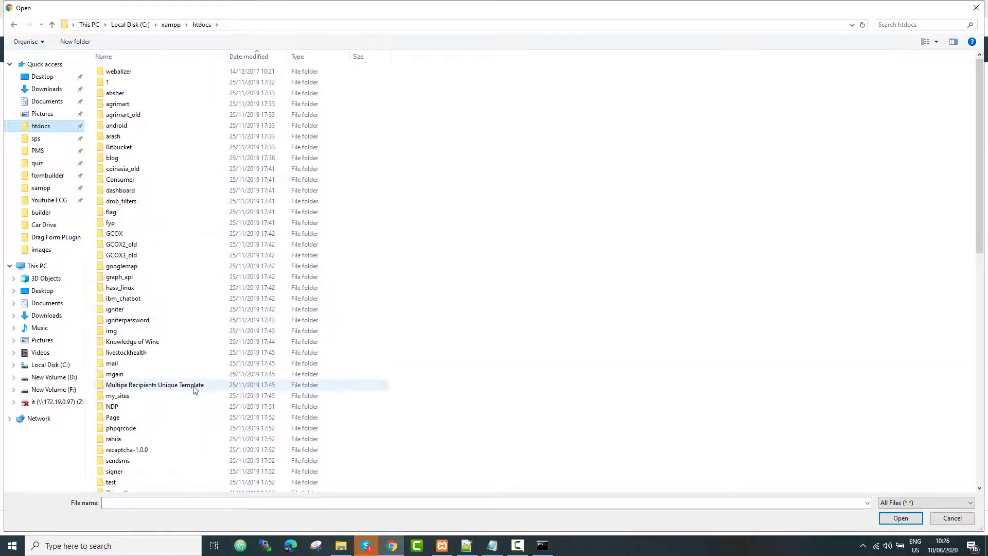
{"action": "scroll", "coordinate": [211, 337], "scroll_direction": "down", "scroll_amount": 12}
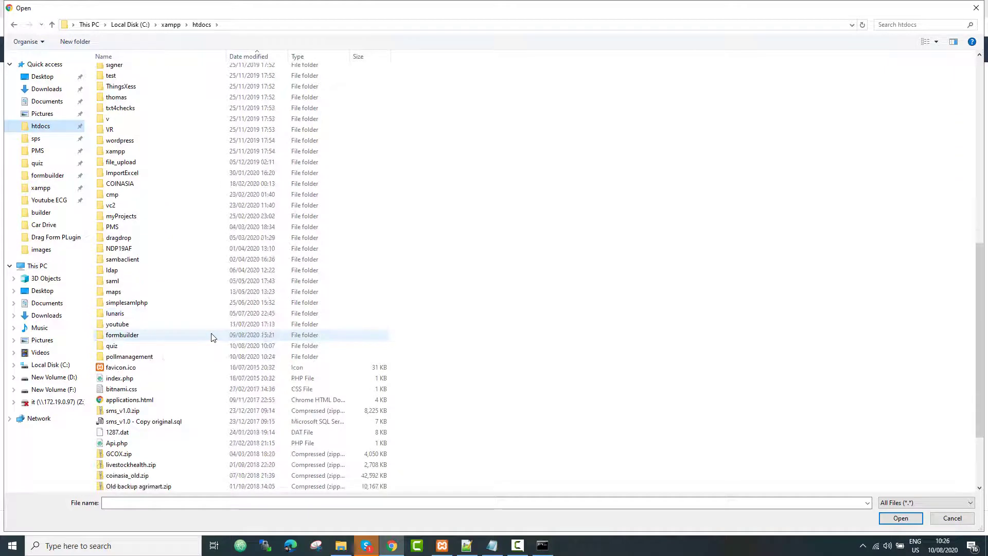
{"action": "double_click", "coordinate": [154, 356]}
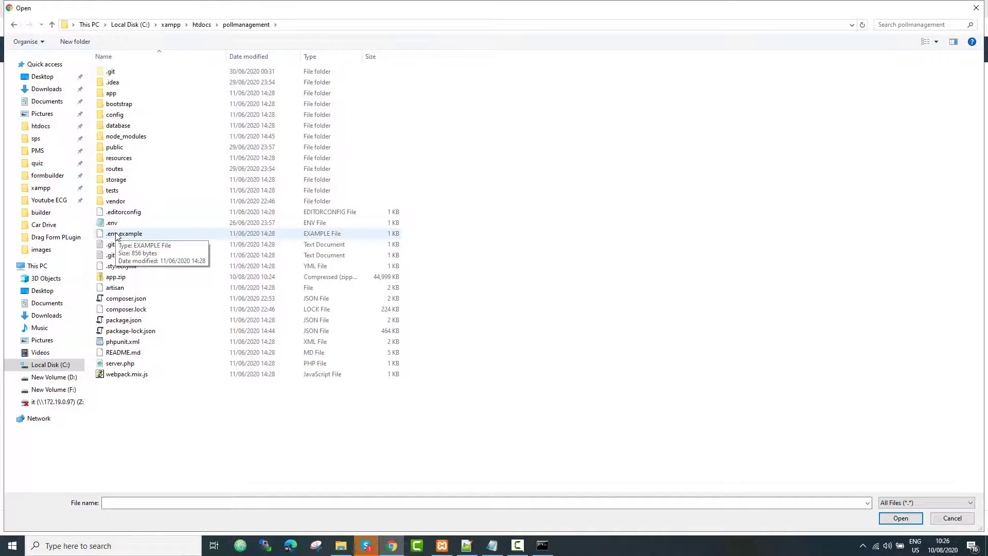
{"action": "double_click", "coordinate": [114, 278]}
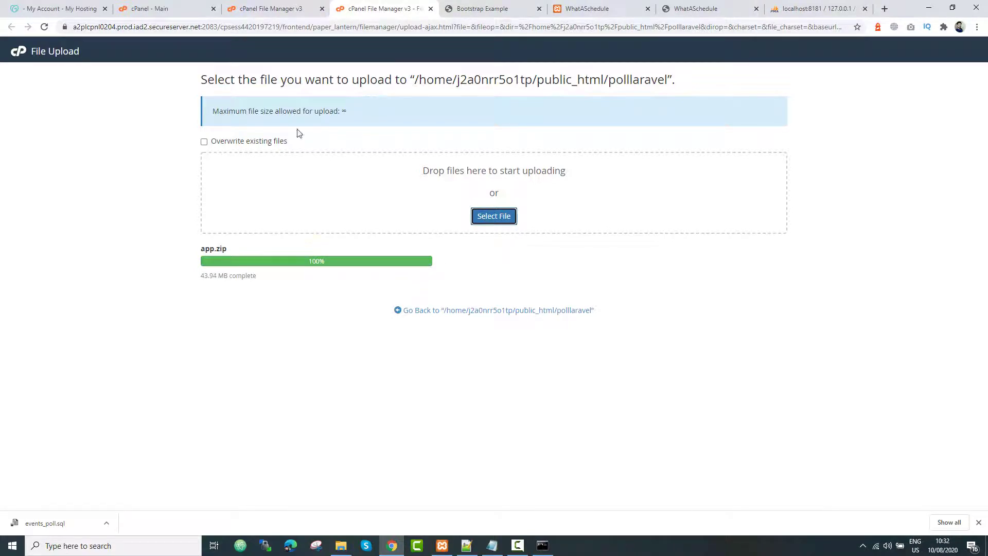
- Extract app.zip into polllaravel and refresh the listing to show the Laravel folders
{"action": "left_click", "coordinate": [291, 5]}
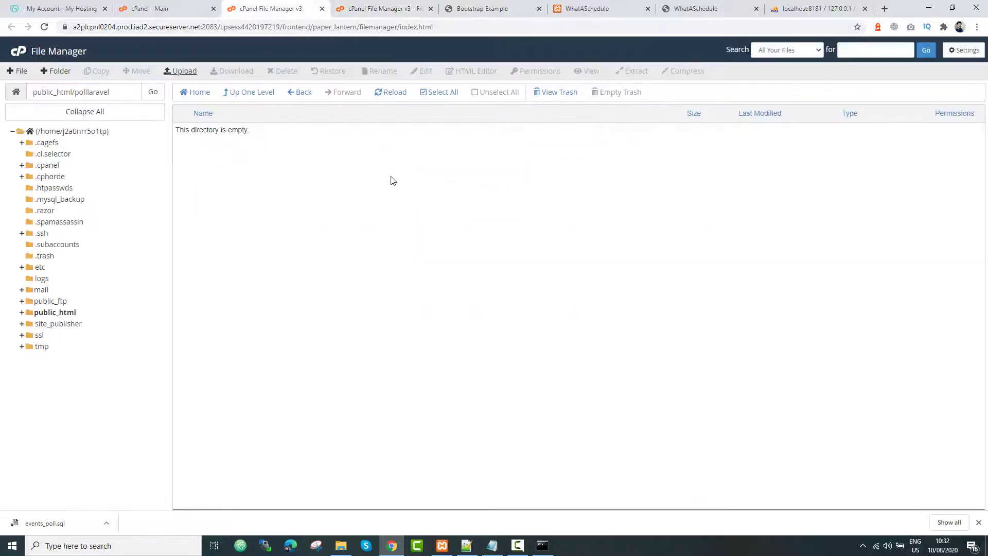
{"action": "left_click", "coordinate": [391, 93]}
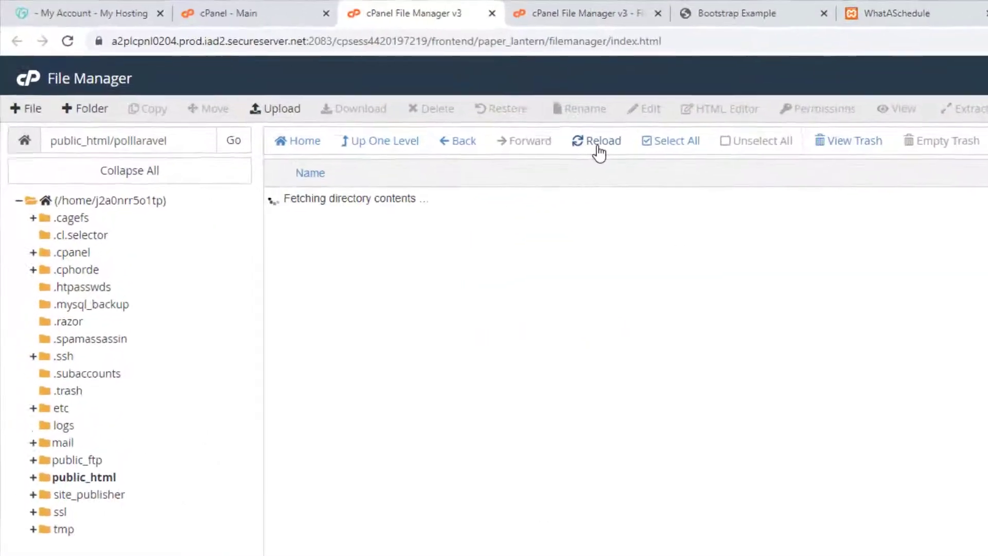
{"action": "left_click", "coordinate": [309, 199]}
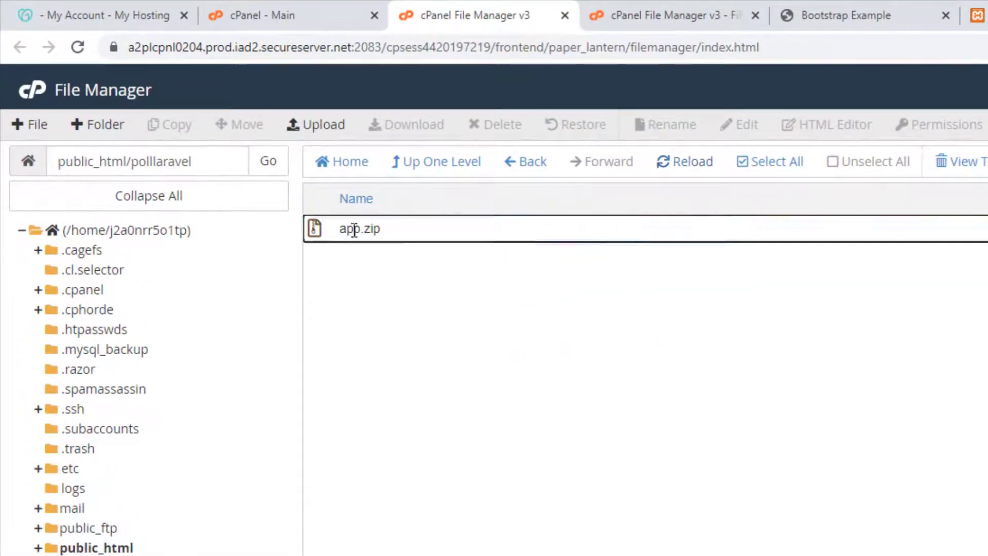
{"action": "right_click", "coordinate": [354, 230]}
{"action": "left_click", "coordinate": [397, 430]}
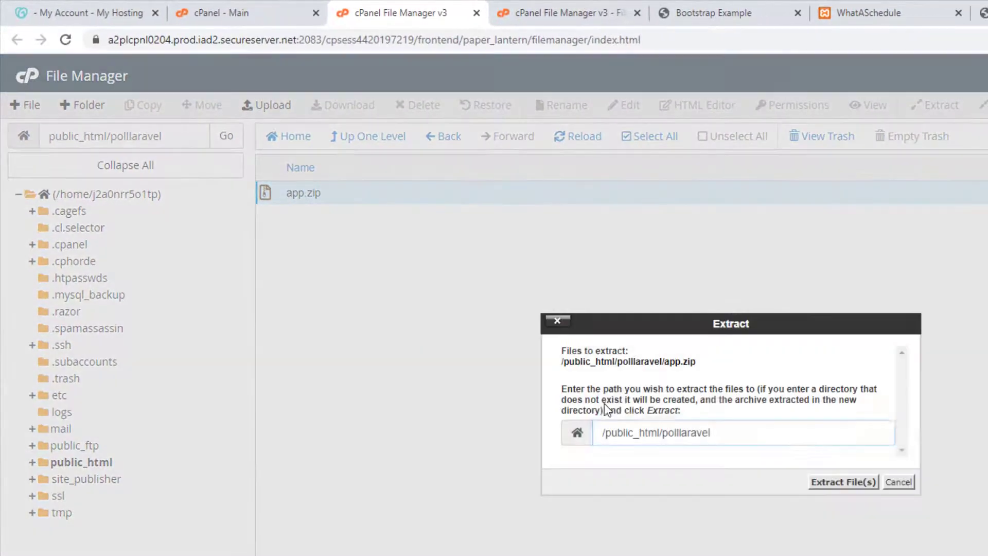
{"action": "left_click", "coordinate": [854, 481]}
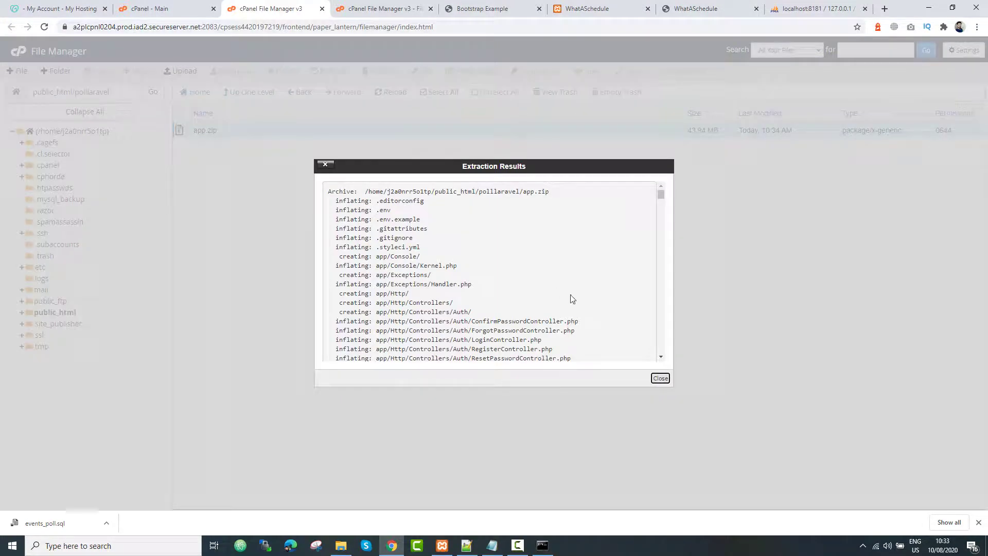
{"action": "left_click", "coordinate": [657, 379]}
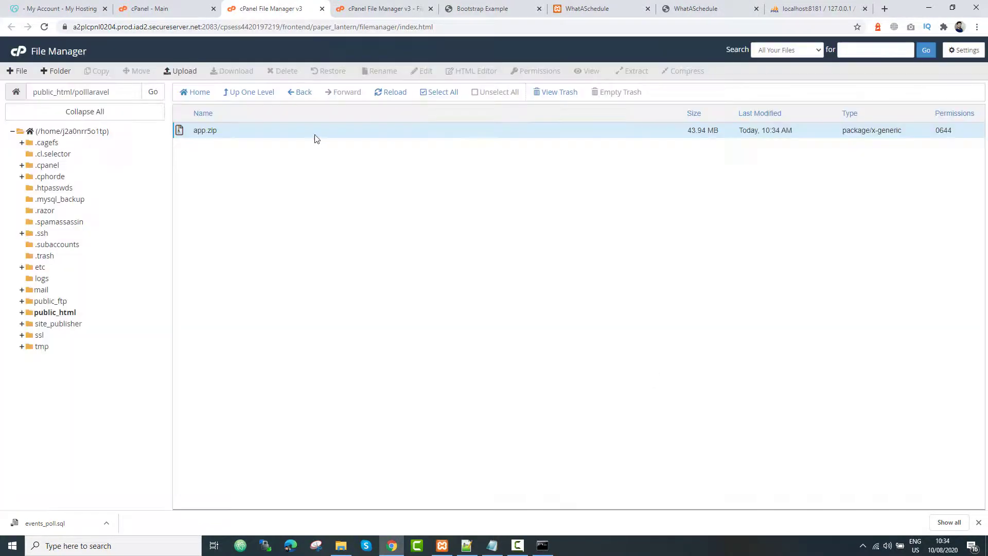
{"action": "left_click", "coordinate": [387, 92]}
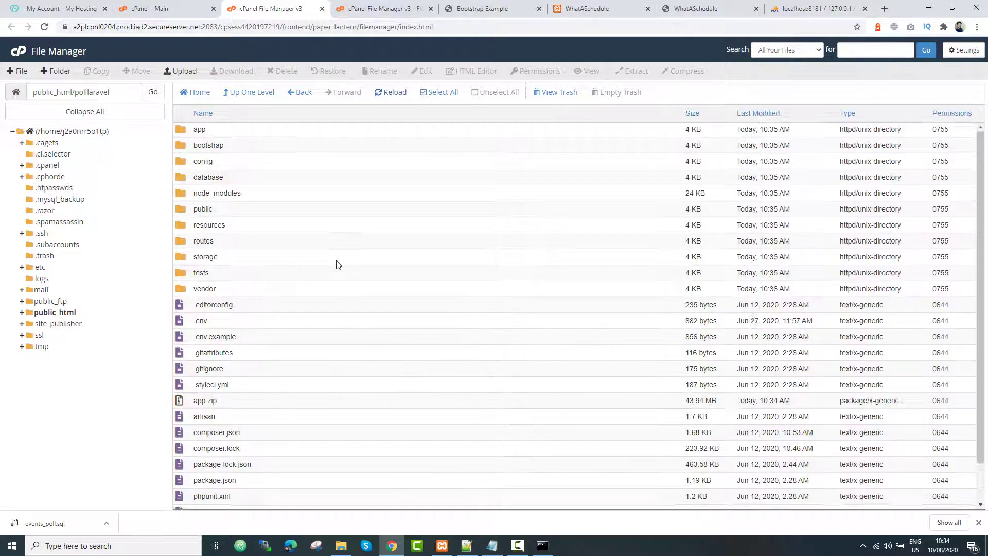
- Select the extracted .env file and bring up its context menu
{"action": "scroll", "coordinate": [336, 264], "scroll_direction": "down", "scroll_amount": 1}
{"action": "scroll", "coordinate": [336, 265], "scroll_direction": "up", "scroll_amount": 1}
{"action": "right_click", "coordinate": [337, 260]}
{"action": "left_click", "coordinate": [204, 322]}
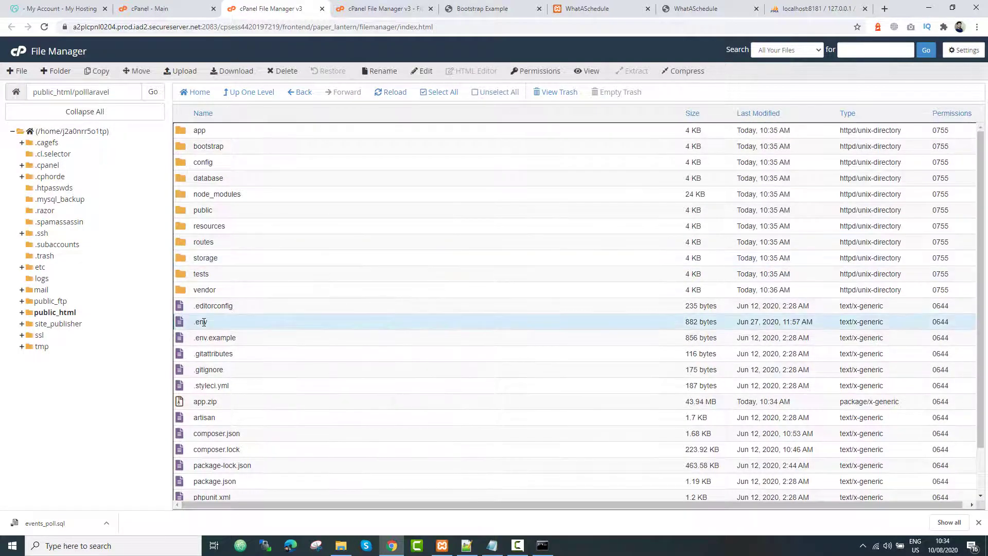
{"action": "right_click", "coordinate": [204, 322]}
- Open .env in the editor and change DB_HOST from 127.0.0.1 to localhost
{"action": "left_click", "coordinate": [222, 363]}
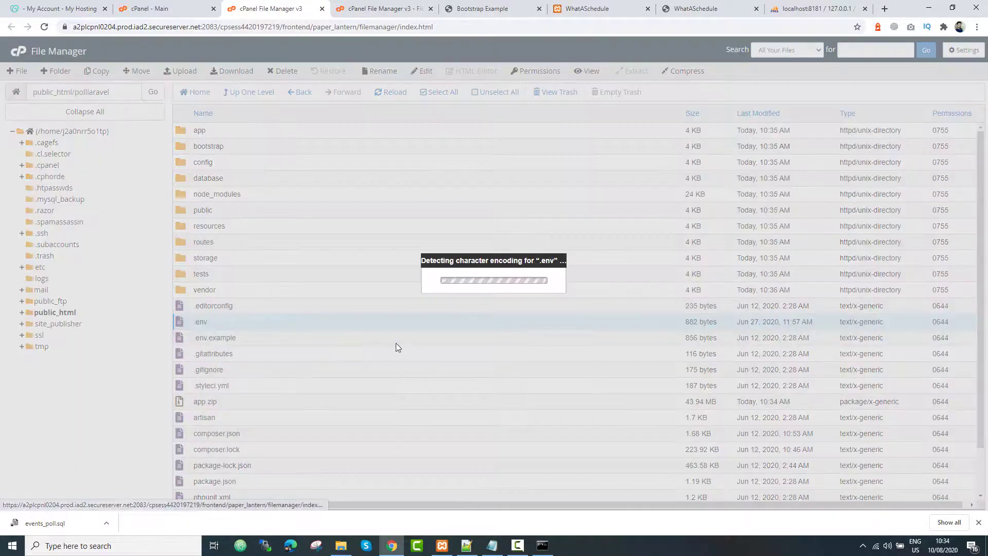
{"action": "left_click", "coordinate": [585, 353]}
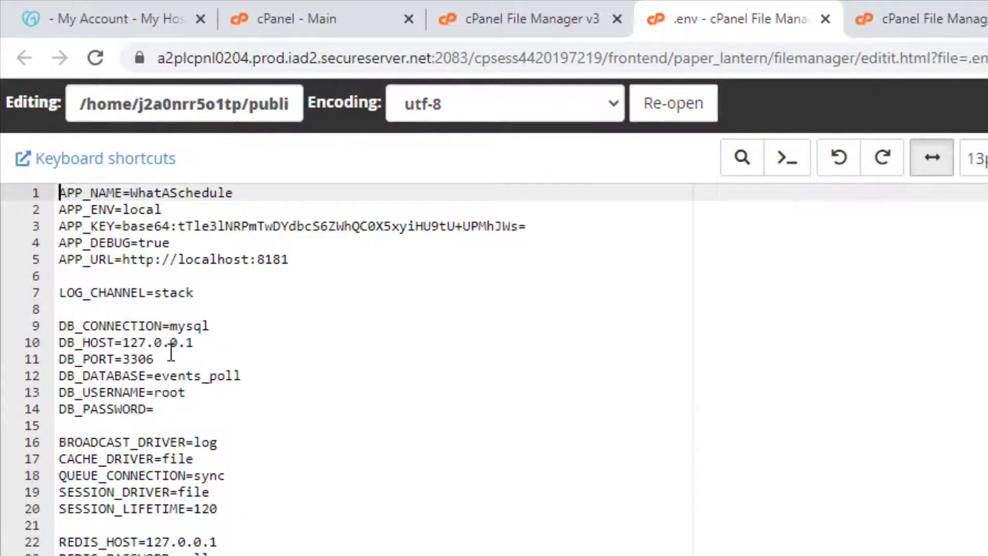
{"action": "left_click", "coordinate": [195, 354]}
{"action": "left_click_drag", "start_coordinate": [194, 342], "coordinate": [125, 342]}
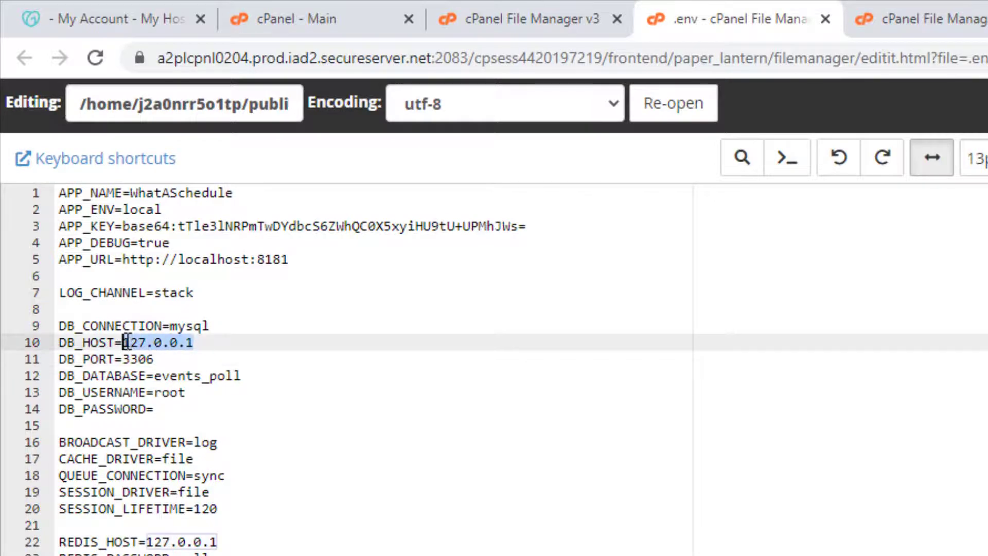
{"action": "type", "text": "g"}
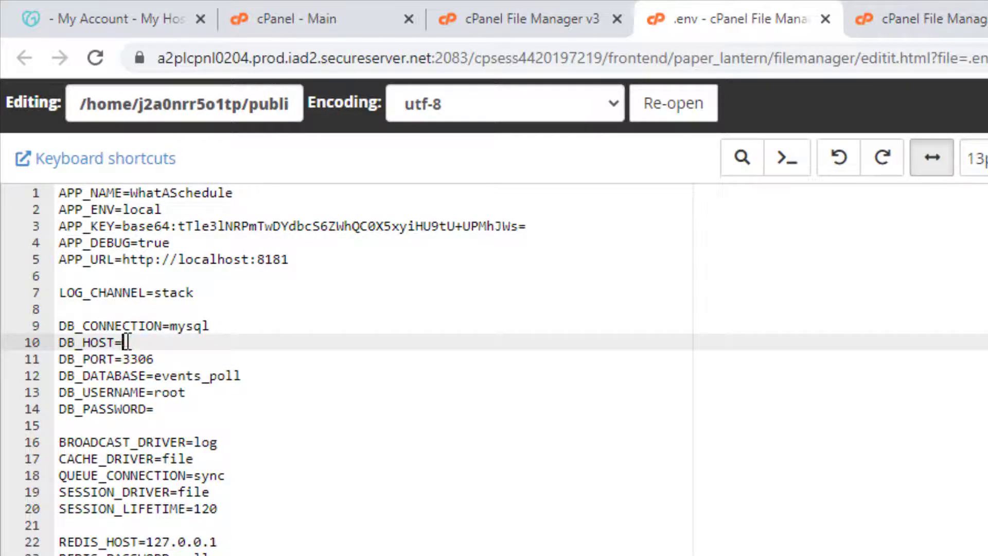
{"action": "type", "text": "ocalhosy"}
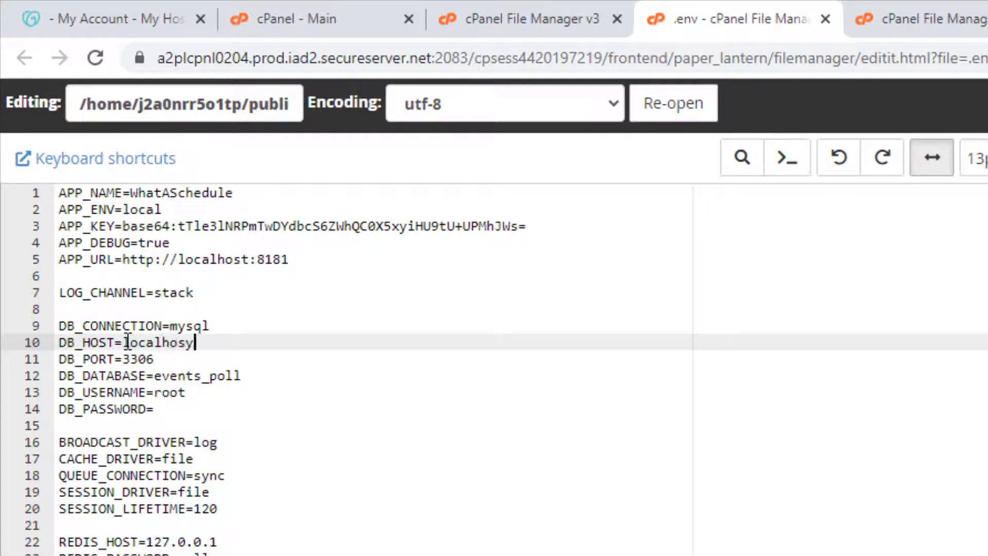
{"action": "key", "text": "BackSpace"}
{"action": "type", "text": "t"}
{"action": "left_click", "coordinate": [135, 358]}
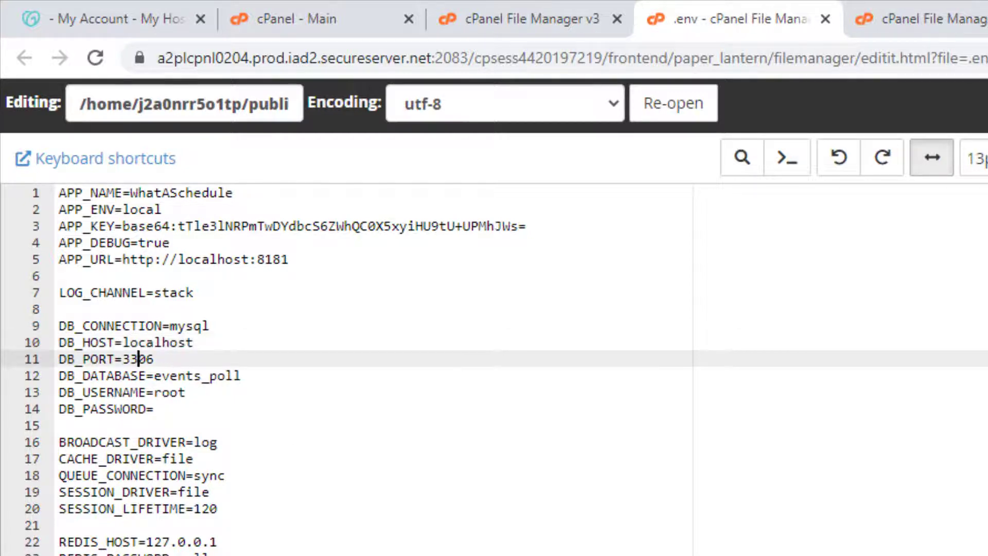
- Replace DB_DATABASE events_poll and DB_USERNAME root with poll7864 copied from the notes
{"action": "key", "text": "alt+Tab"}
{"action": "double_click", "coordinate": [254, 459]}
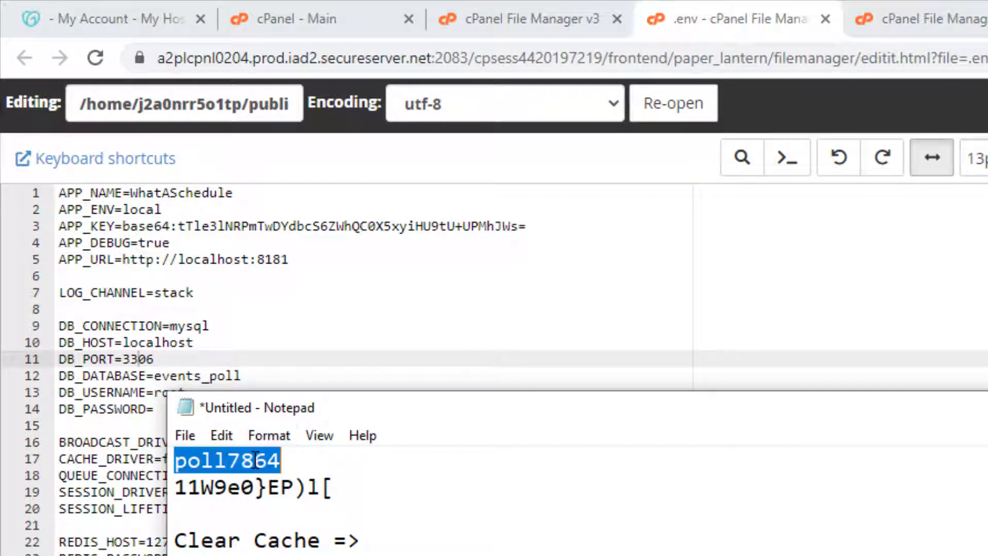
{"action": "key", "text": "ctrl+c"}
{"action": "double_click", "coordinate": [177, 375]}
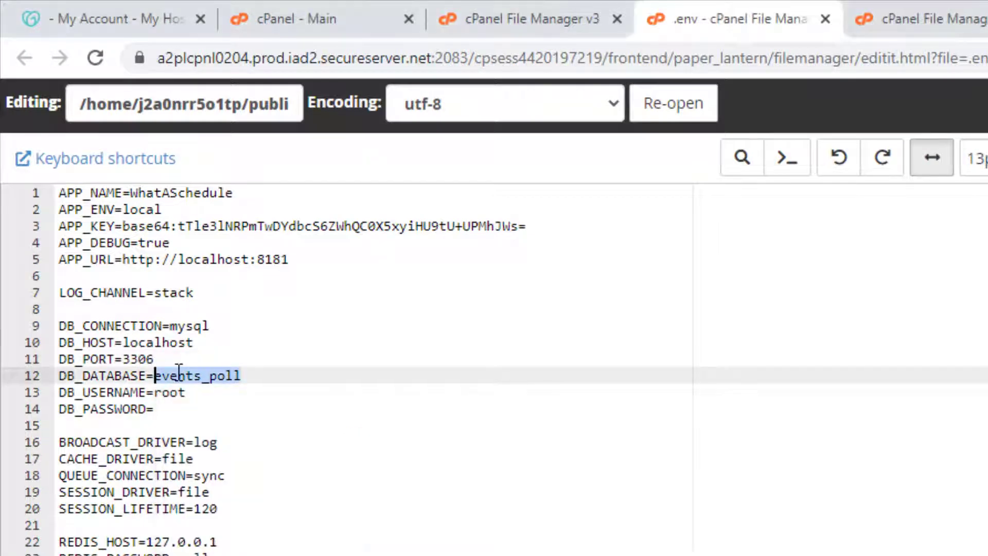
{"action": "key", "text": "ctrl+v"}
{"action": "double_click", "coordinate": [178, 392]}
{"action": "key", "text": "ctrl+v"}
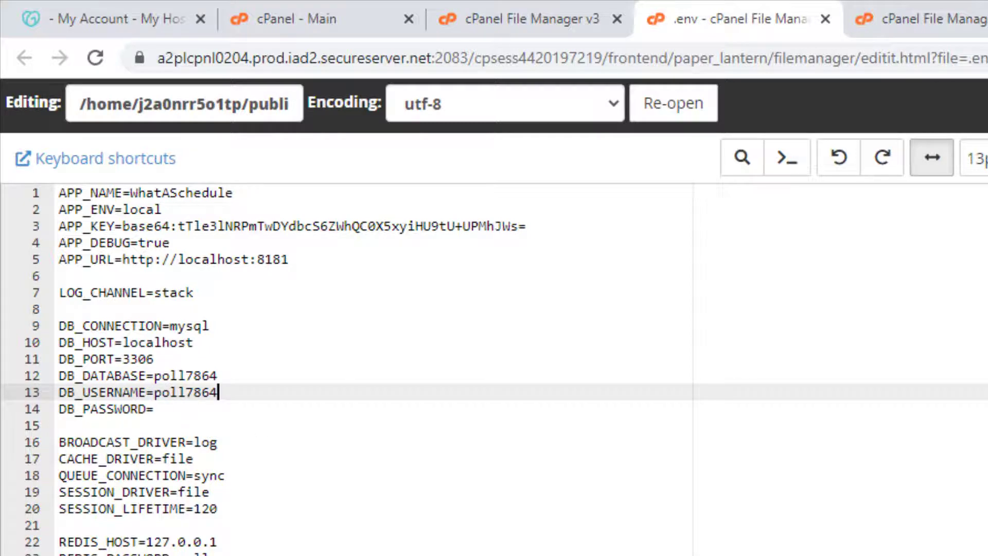
- Paste the database user's password from the notes into DB_PASSWORD and save the .env file
{"action": "key", "text": "alt+Tab"}
{"action": "left_click_drag", "start_coordinate": [336, 486], "coordinate": [176, 487]}
{"action": "left_click", "coordinate": [113, 422]}
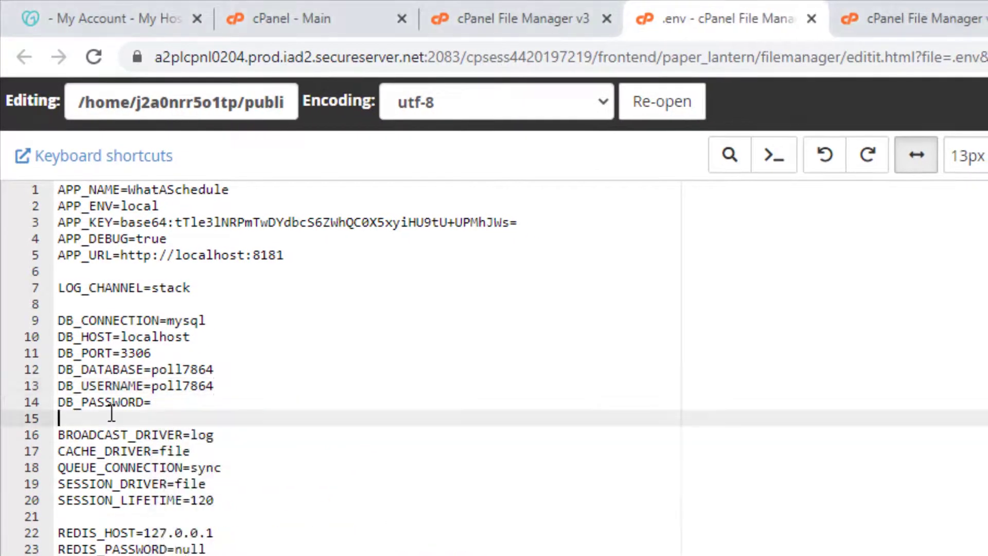
{"action": "left_click", "coordinate": [153, 402]}
{"action": "key", "text": "ctrl+v"}
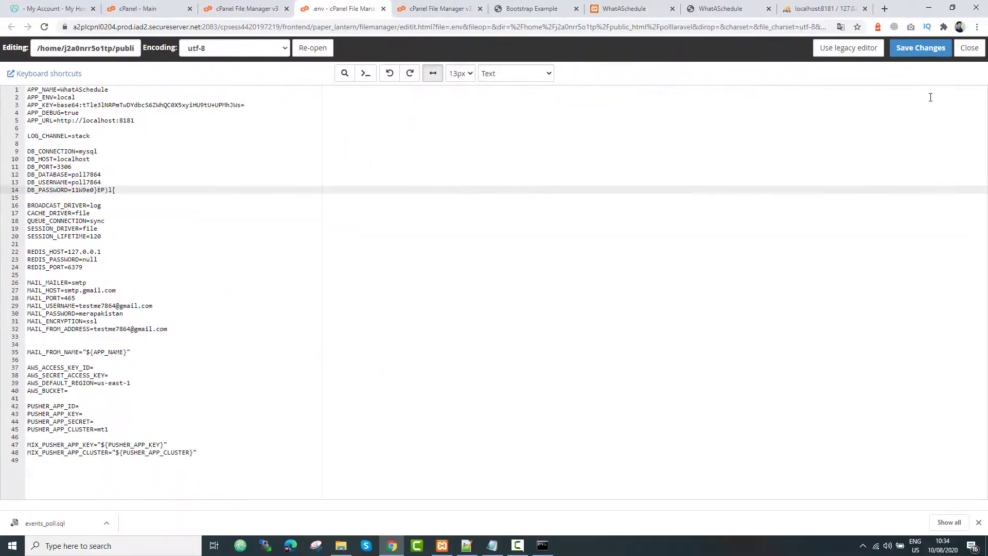
{"action": "left_click", "coordinate": [918, 50]}
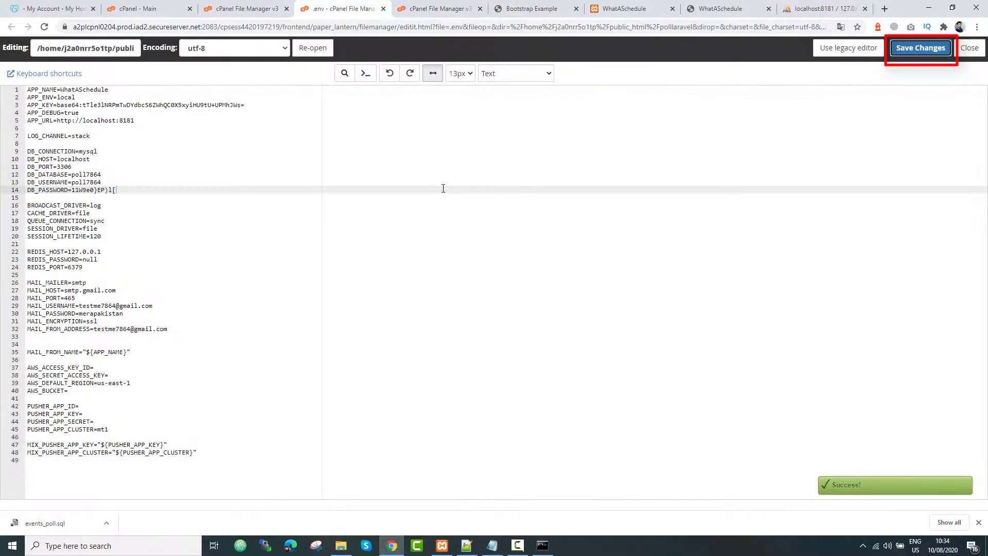
{"action": "left_click", "coordinate": [244, 9]}
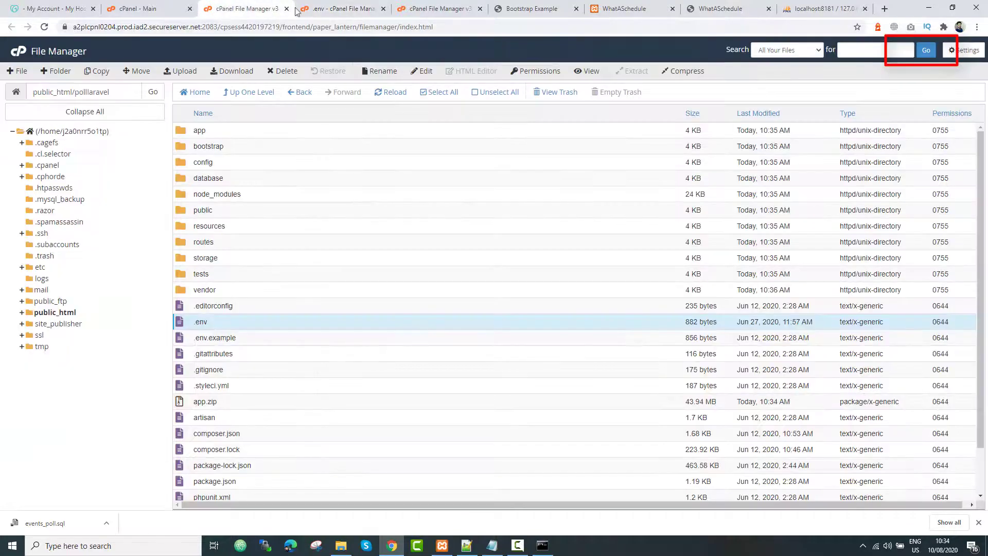
- Open a new browser tab, then in File Manager select the polllaravel folder name in the path
{"action": "scroll", "coordinate": [331, 309], "scroll_direction": "down", "scroll_amount": 1}
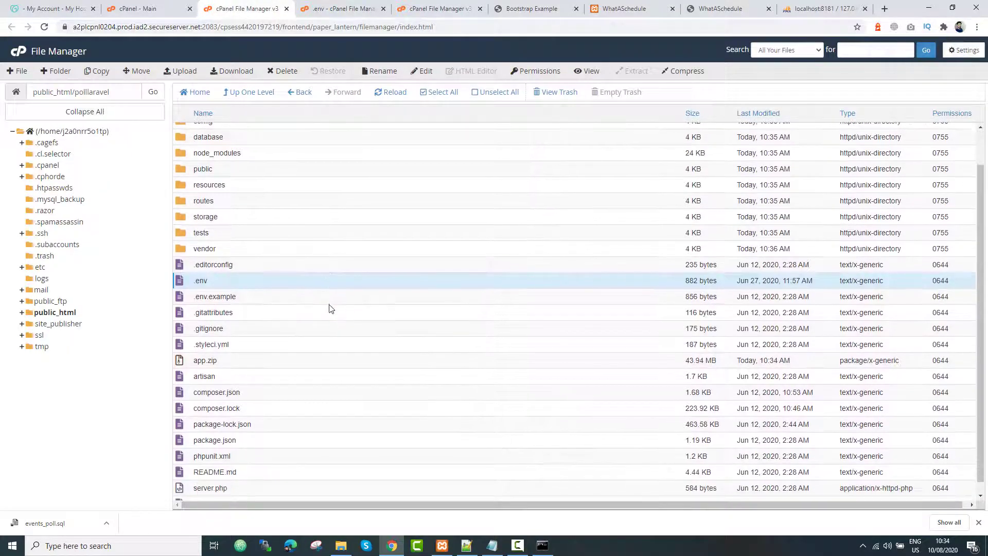
{"action": "scroll", "coordinate": [331, 309], "scroll_direction": "up", "scroll_amount": 1}
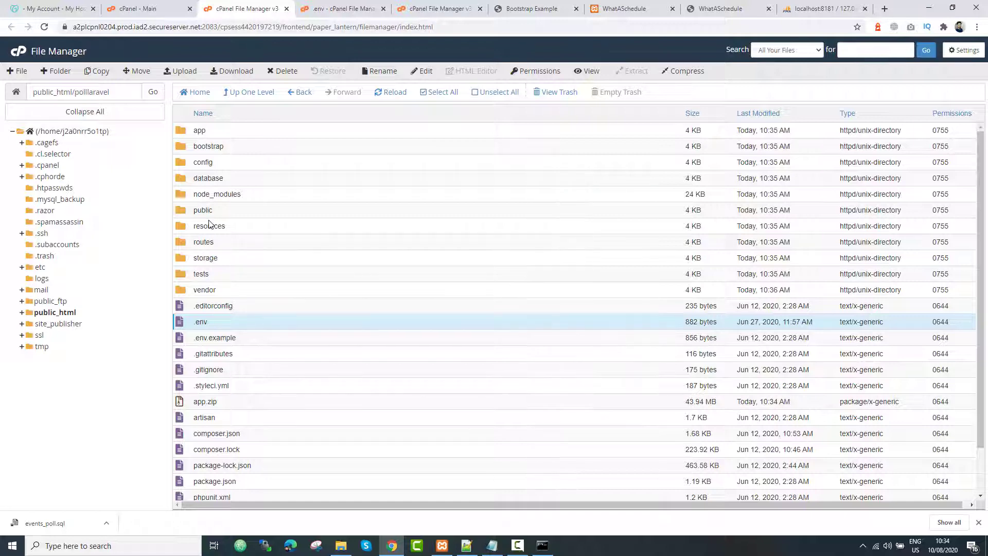
{"action": "left_click", "coordinate": [884, 8]}
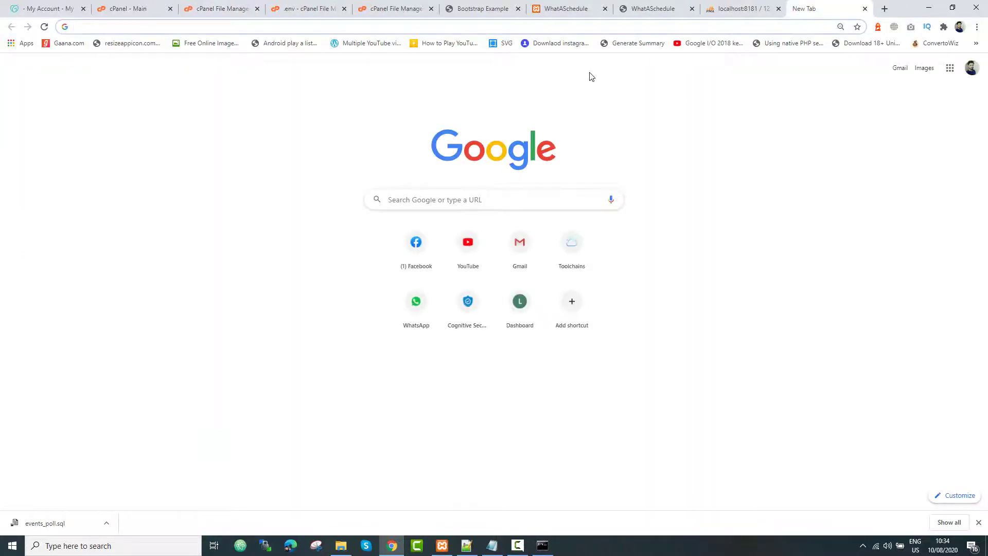
{"action": "left_click", "coordinate": [135, 8]}
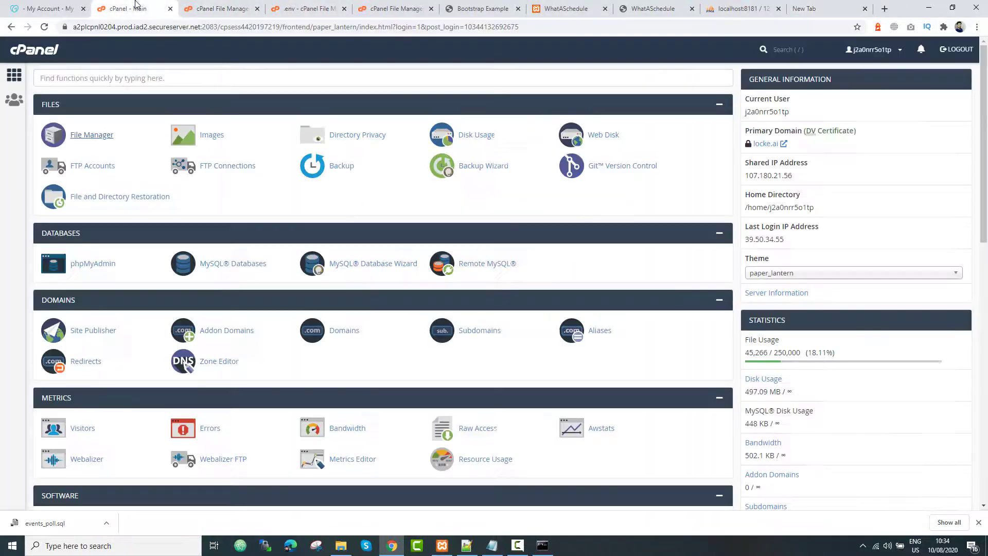
{"action": "left_click", "coordinate": [202, 5]}
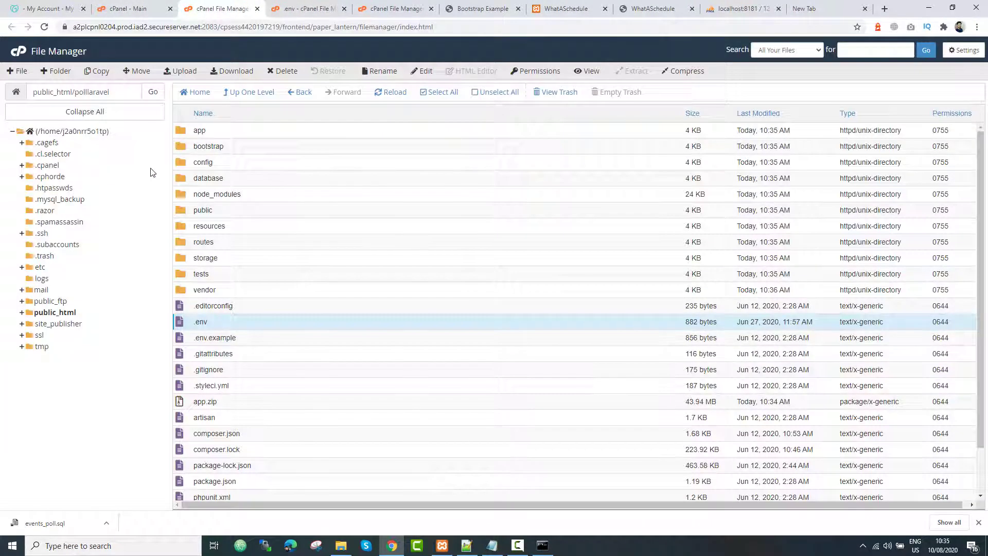
{"action": "left_click", "coordinate": [102, 93]}
{"action": "double_click", "coordinate": [102, 93]}
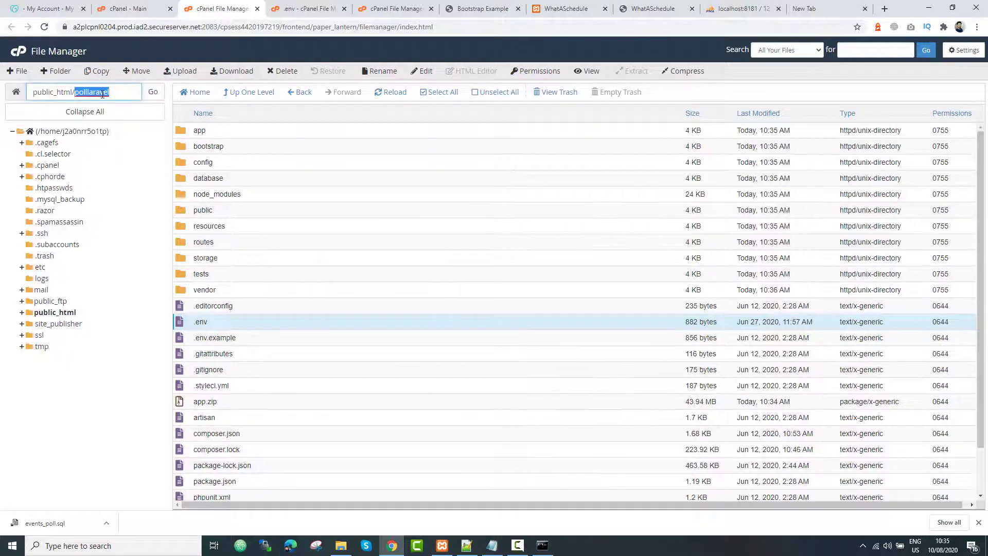
- Load locke.ai/polllaravel/public, which shows a file_put_contents sessions-folder error, then return to File Manager
{"action": "left_click", "coordinate": [883, 8]}
{"action": "type", "text": "locke.ai/port"}
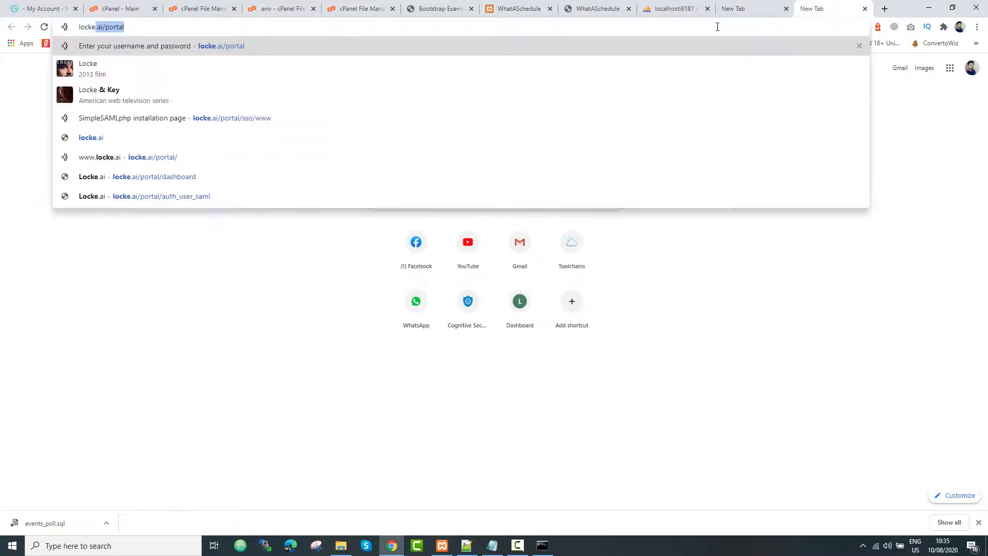
{"action": "type", "text": "olllaravel/p"}
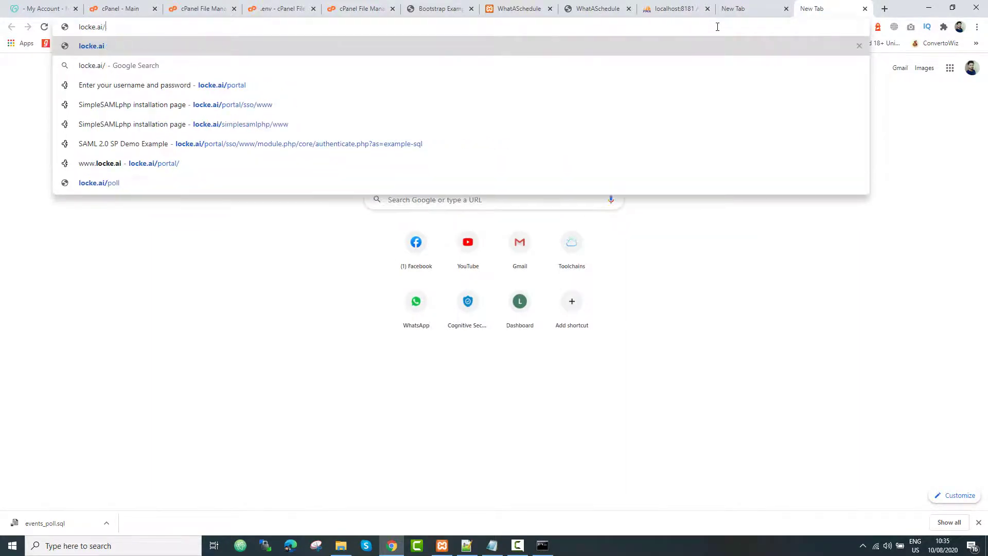
{"action": "type", "text": "ublic"}
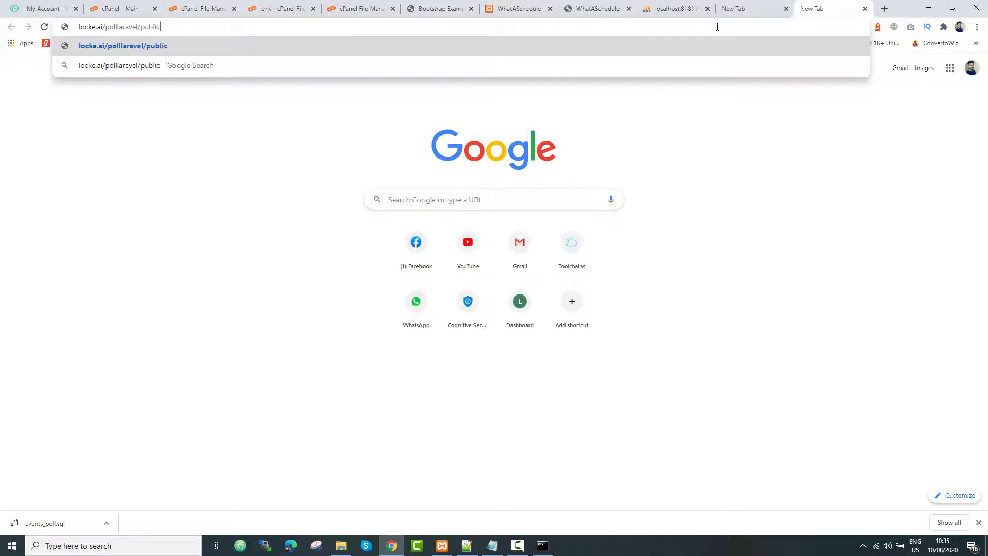
{"action": "key", "text": "Return"}
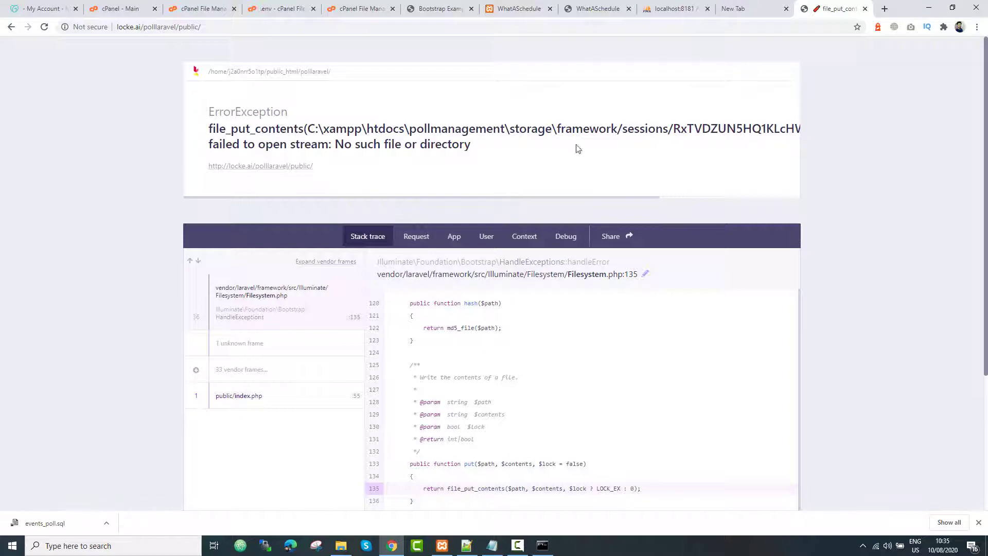
{"action": "left_click", "coordinate": [216, 4]}
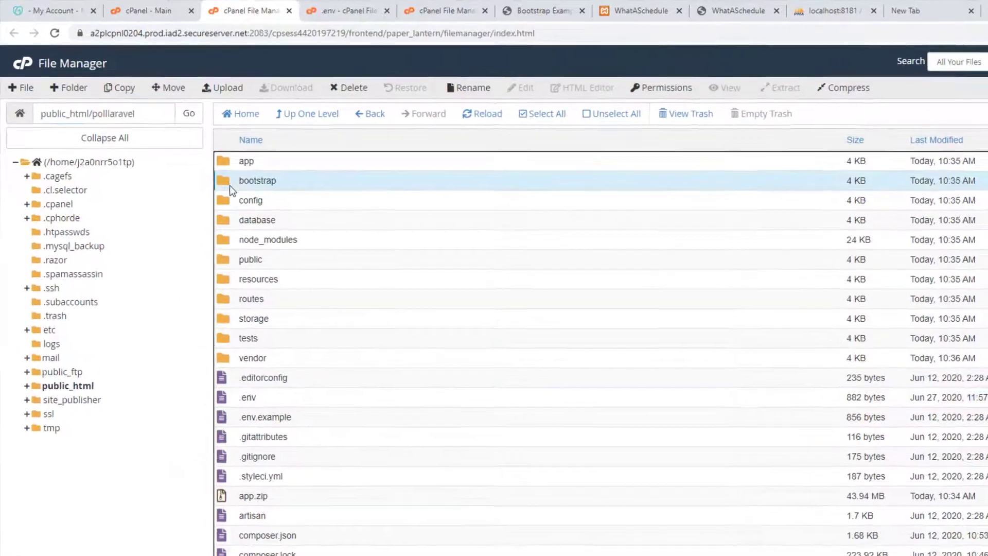
- Permanently delete bootstrap/cache/config.php, skipping the trash, and reload the polllaravel site page
{"action": "double_click", "coordinate": [195, 148]}
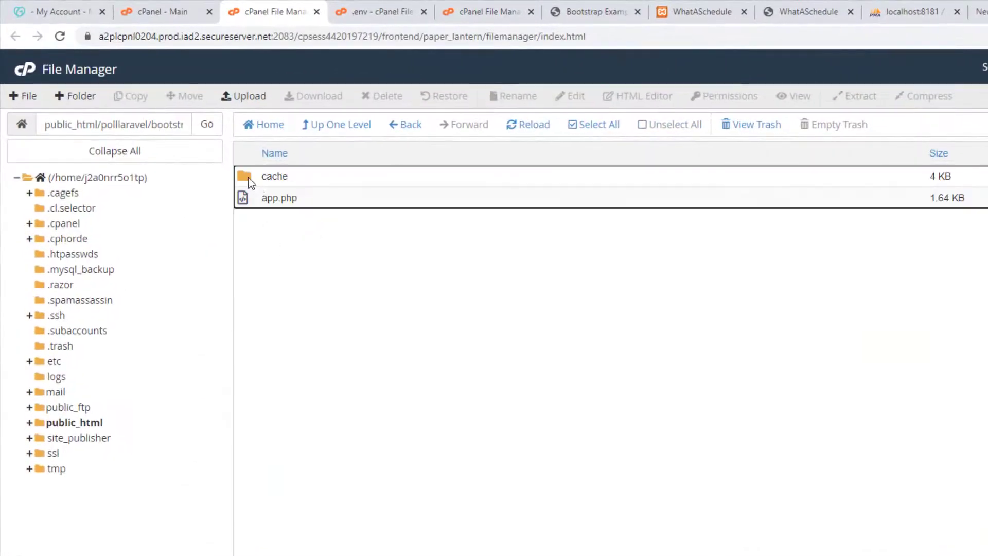
{"action": "double_click", "coordinate": [246, 173]}
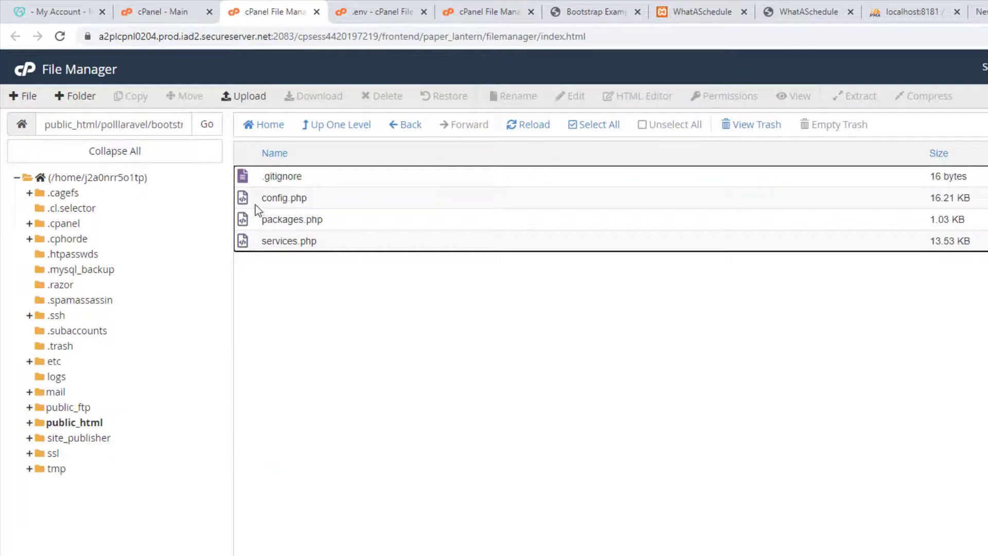
{"action": "left_click", "coordinate": [245, 202]}
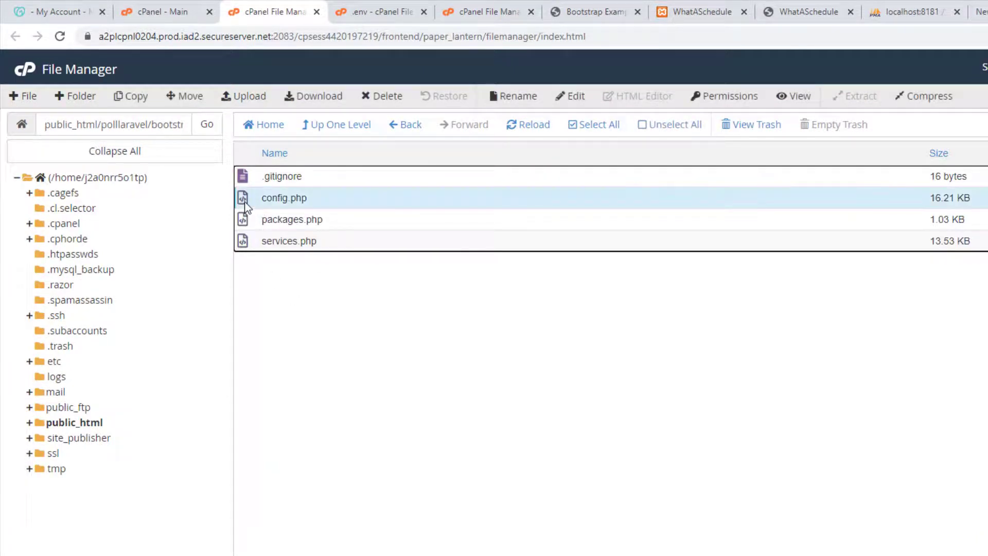
{"action": "left_click", "coordinate": [381, 96]}
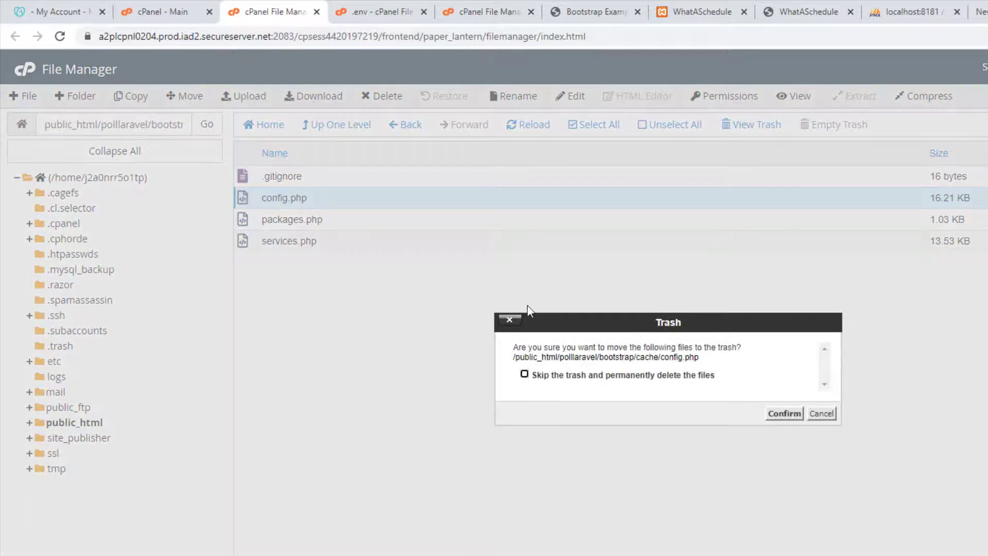
{"action": "left_click", "coordinate": [613, 377]}
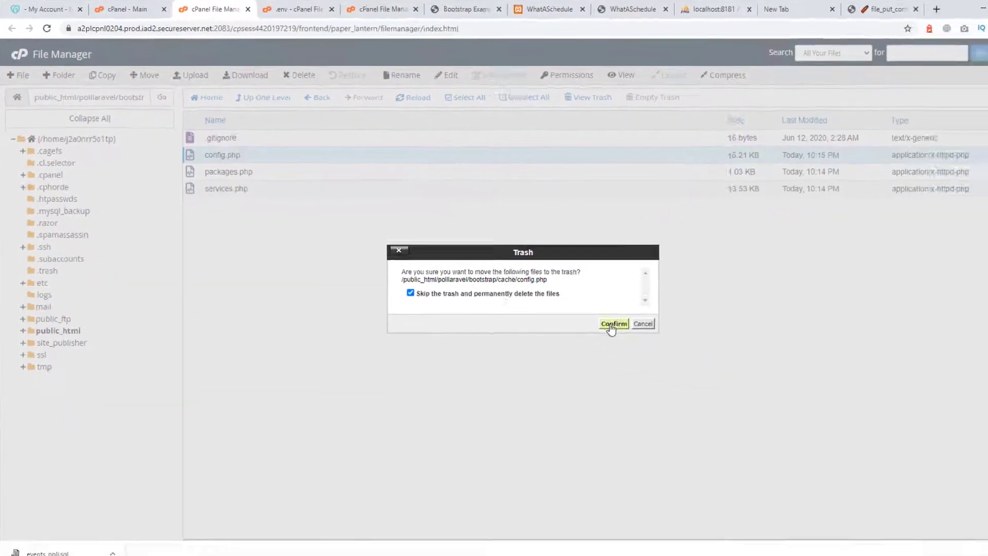
{"action": "left_click", "coordinate": [784, 413]}
{"action": "left_click", "coordinate": [833, 9]}
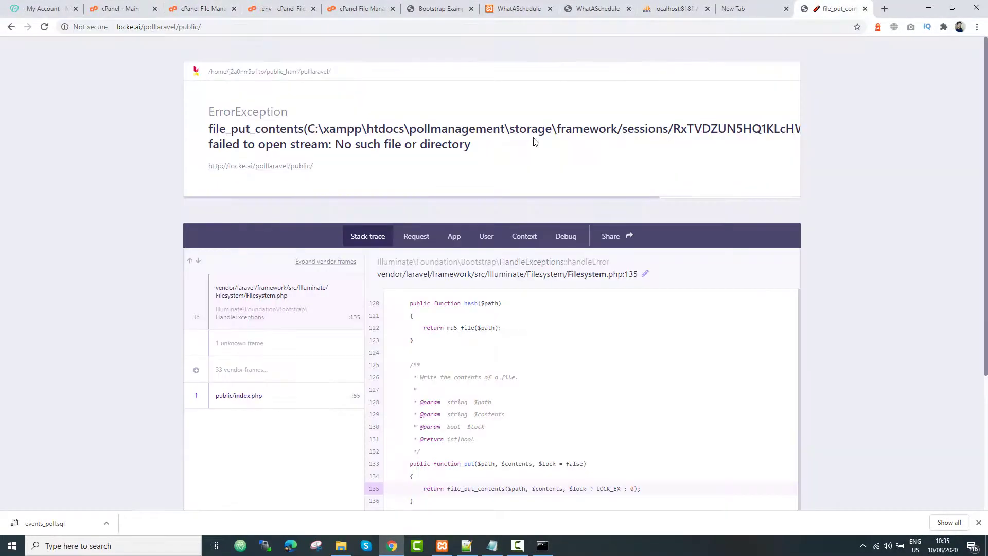
{"action": "key", "text": "F5"}
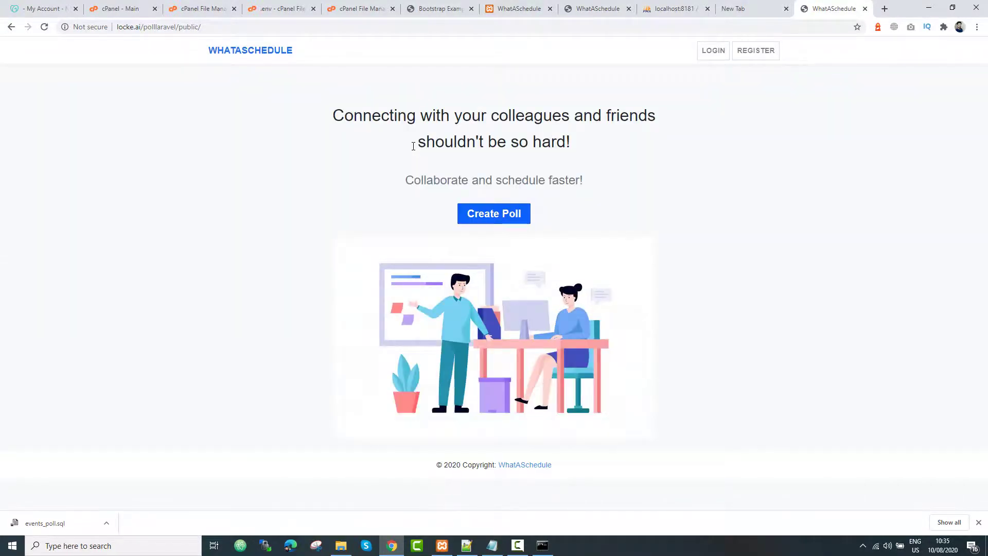
- Navigate File Manager from bootstrap/cache back up to the polllaravel folder
{"action": "left_click", "coordinate": [206, 9]}
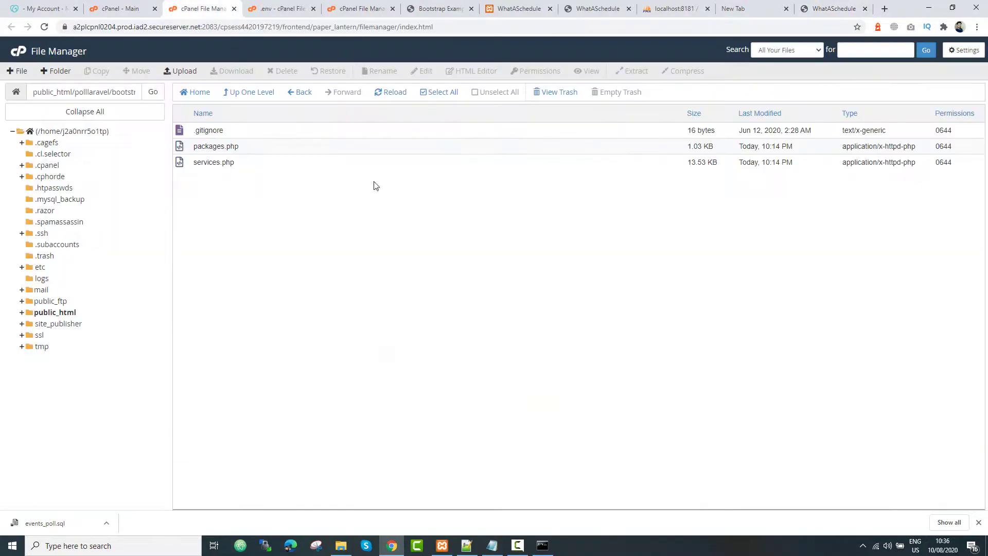
{"action": "left_click", "coordinate": [300, 93]}
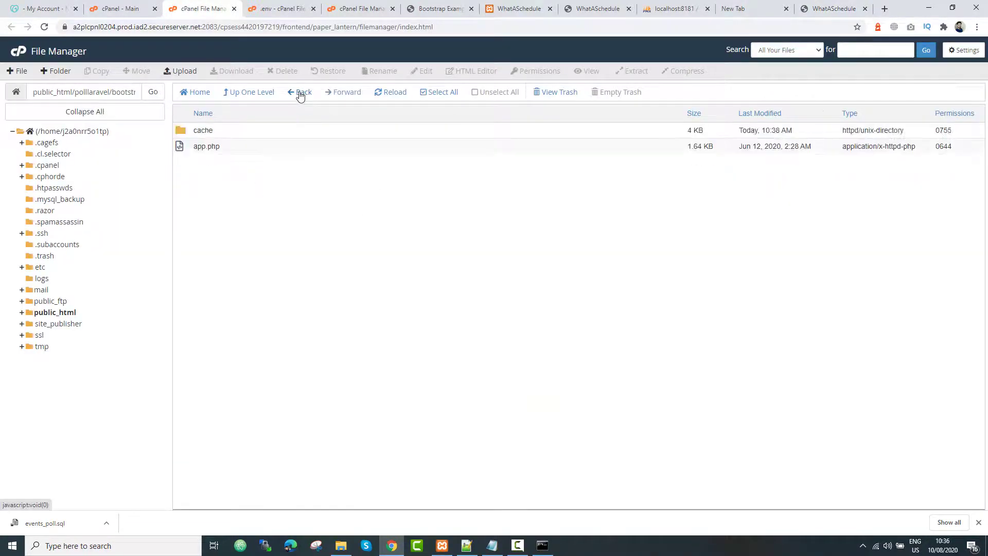
{"action": "left_click", "coordinate": [301, 93]}
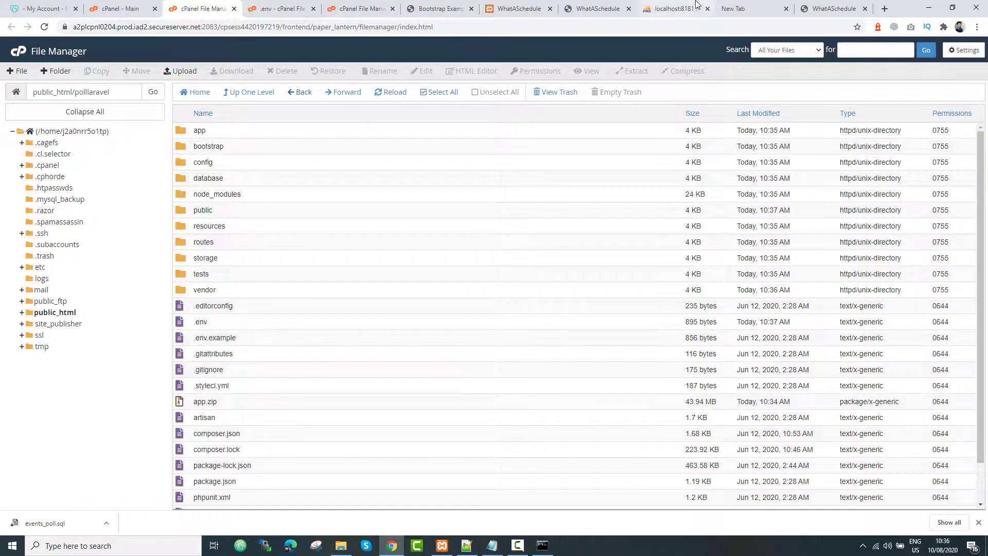
- Trim the site address to locke.ai/poll and load that page
{"action": "left_click", "coordinate": [833, 9]}
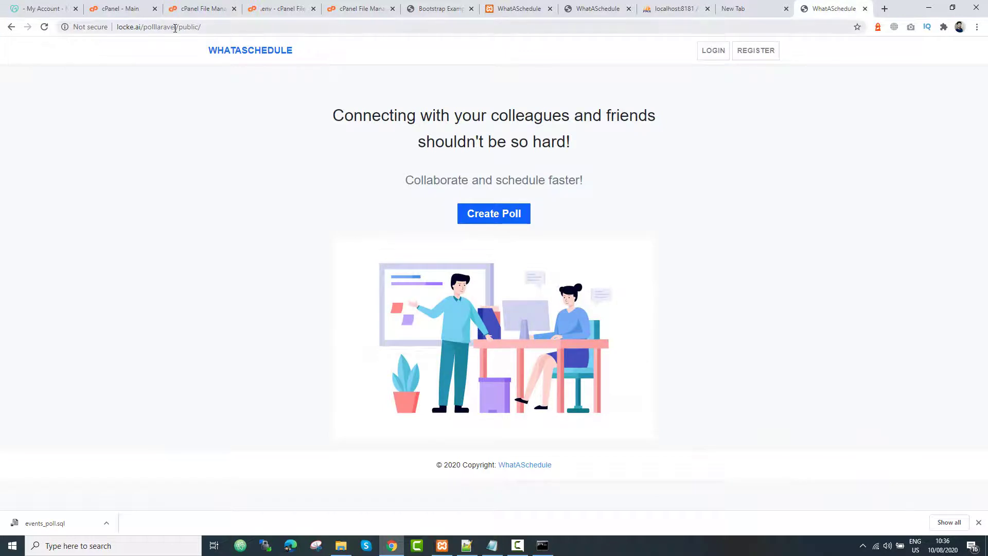
{"action": "left_click_drag", "start_coordinate": [142, 27], "coordinate": [213, 26]}
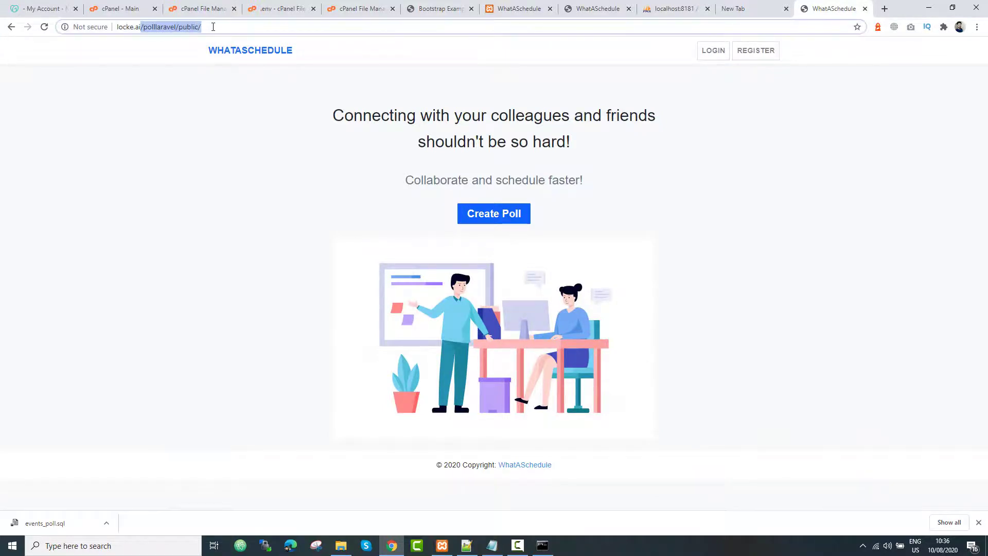
{"action": "left_click", "coordinate": [155, 27]}
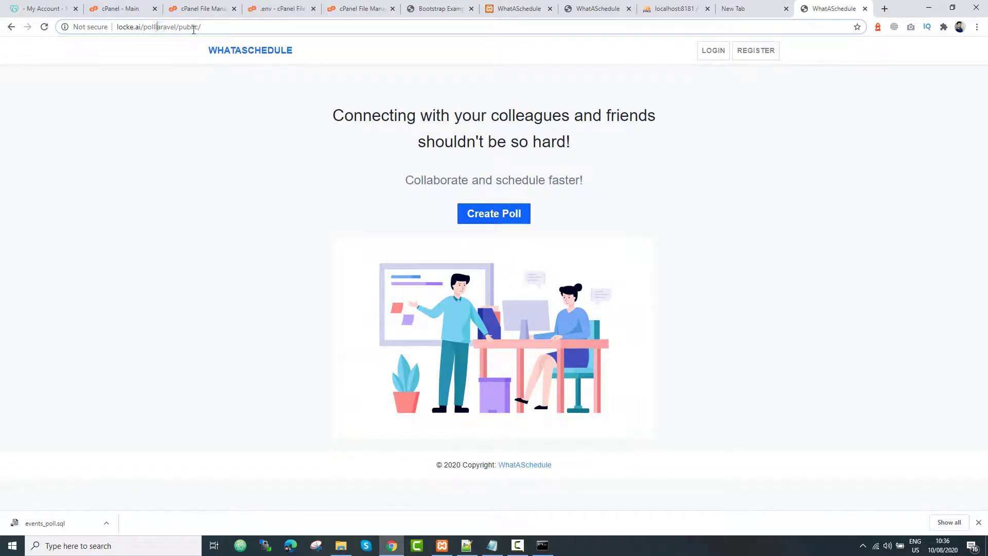
{"action": "left_click_drag", "start_coordinate": [157, 27], "coordinate": [206, 28]}
{"action": "key", "text": "BackSpace"}
{"action": "key", "text": "BackSpace"}
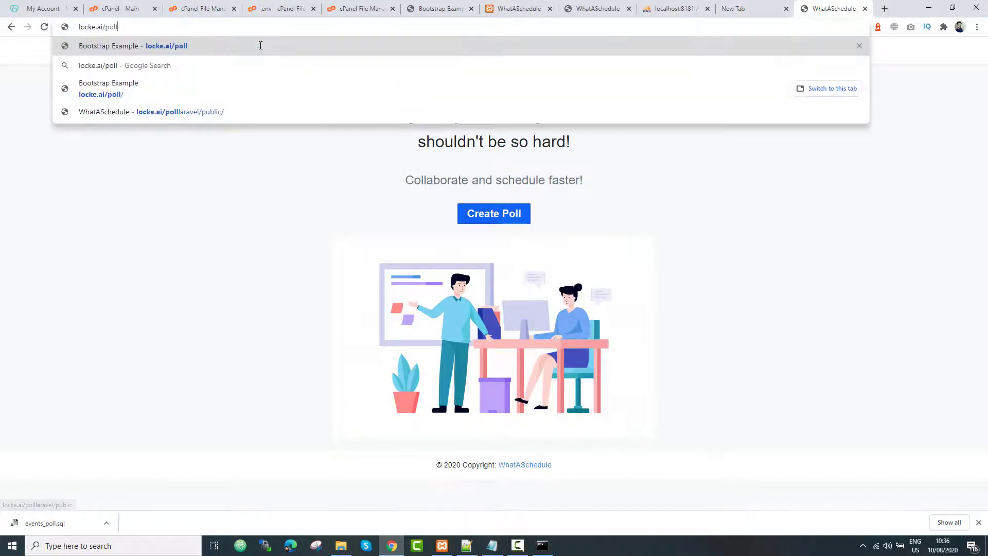
{"action": "key", "text": "Return"}
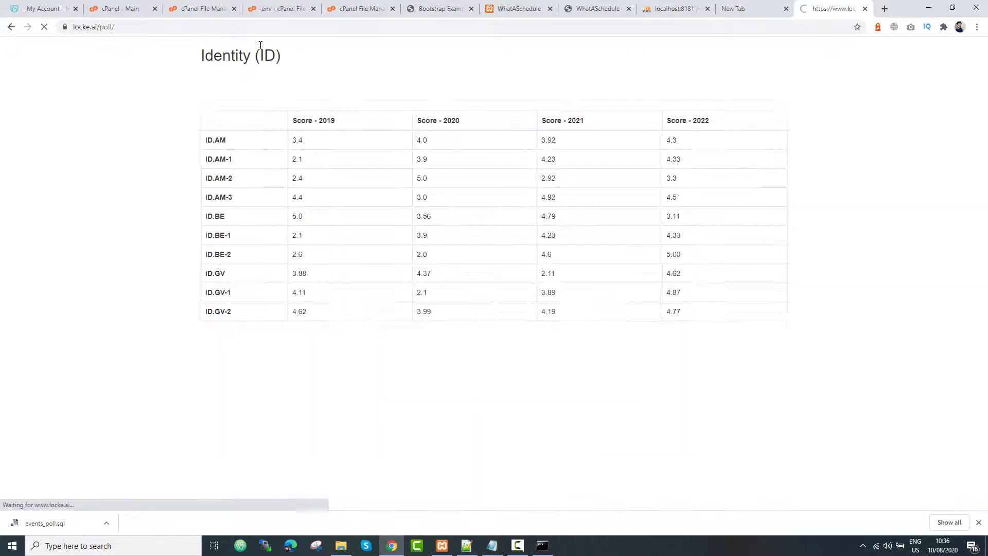
{"action": "left_click", "coordinate": [211, 5]}
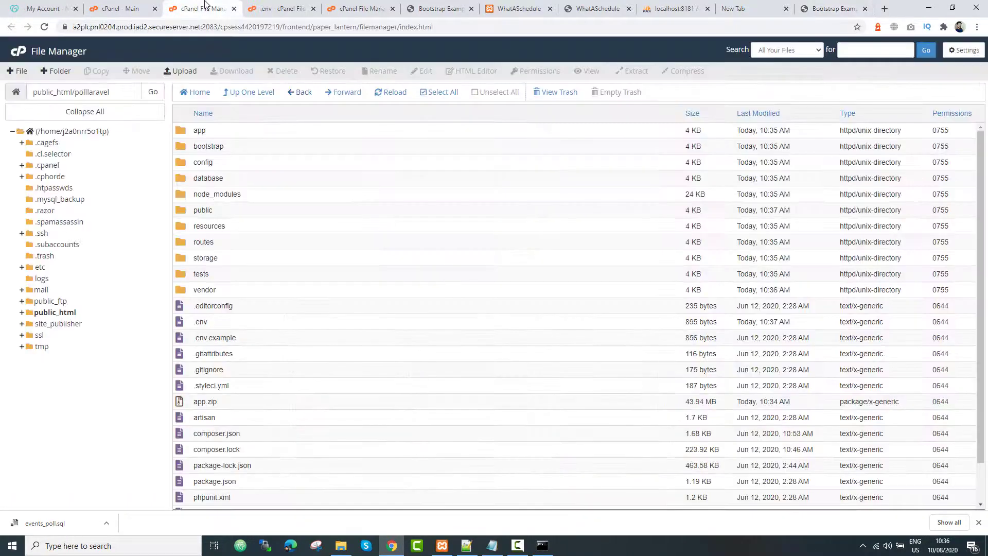
- Browse polllaravel/public, then public_html and its poll folder
{"action": "double_click", "coordinate": [186, 217]}
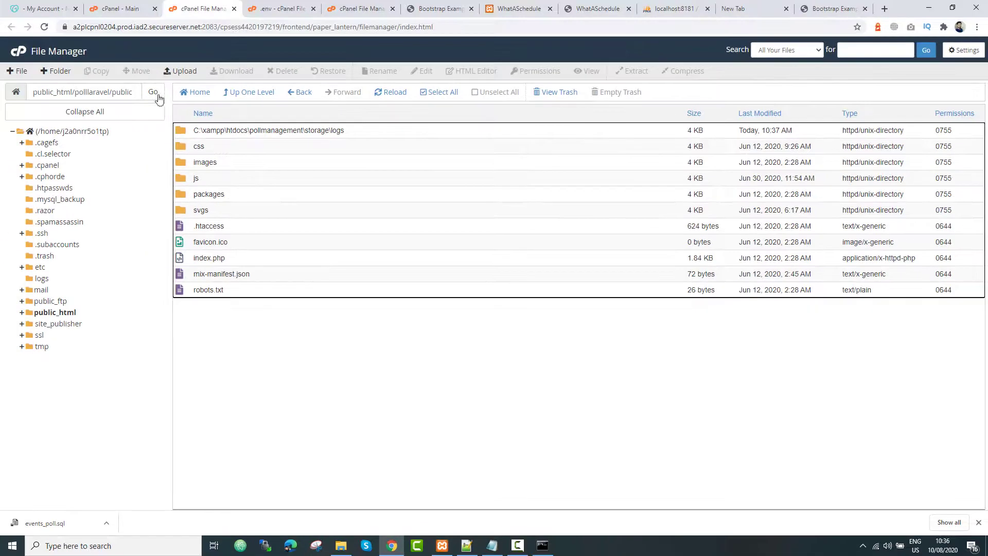
{"action": "left_click_drag", "start_coordinate": [75, 93], "coordinate": [179, 111]}
{"action": "key", "text": "BackSpace"}
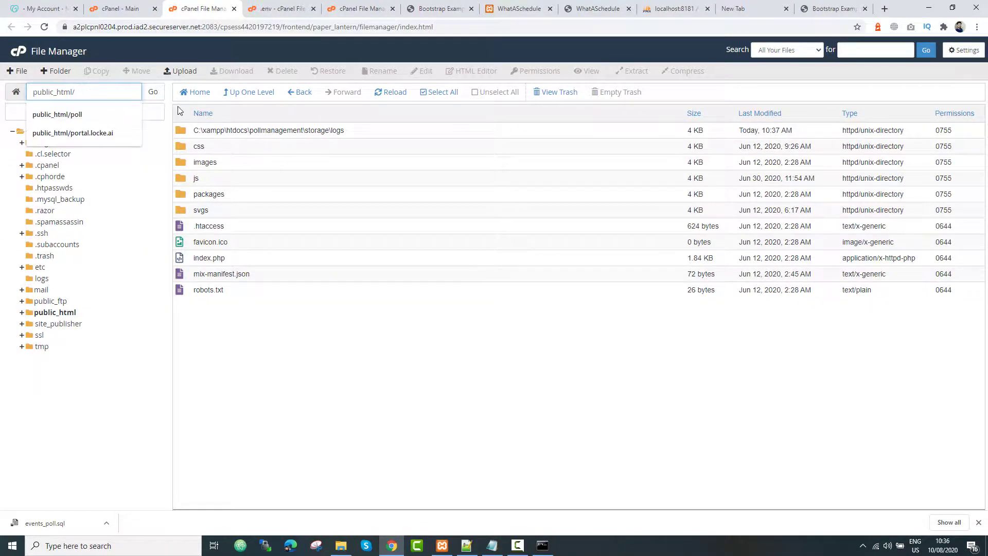
{"action": "left_click", "coordinate": [153, 91]}
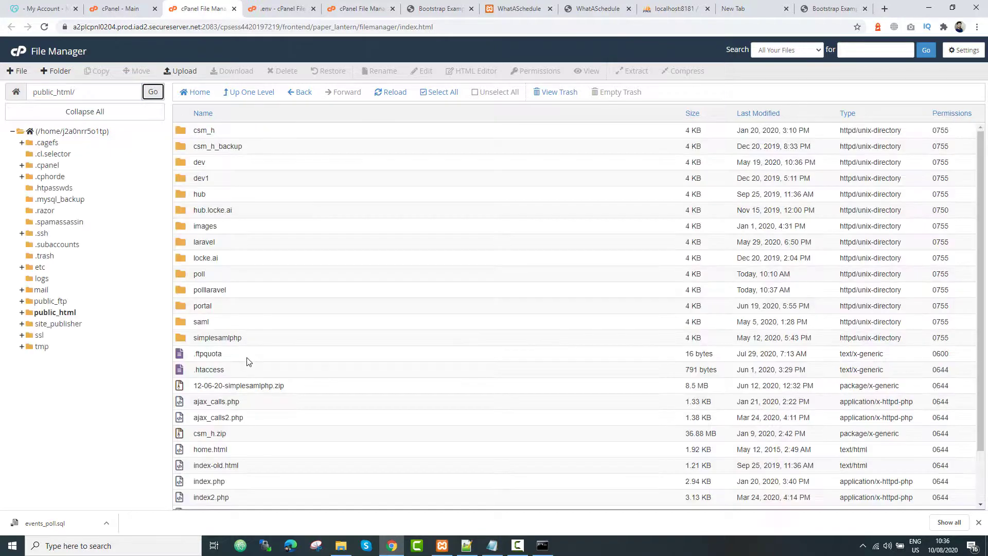
{"action": "double_click", "coordinate": [198, 275]}
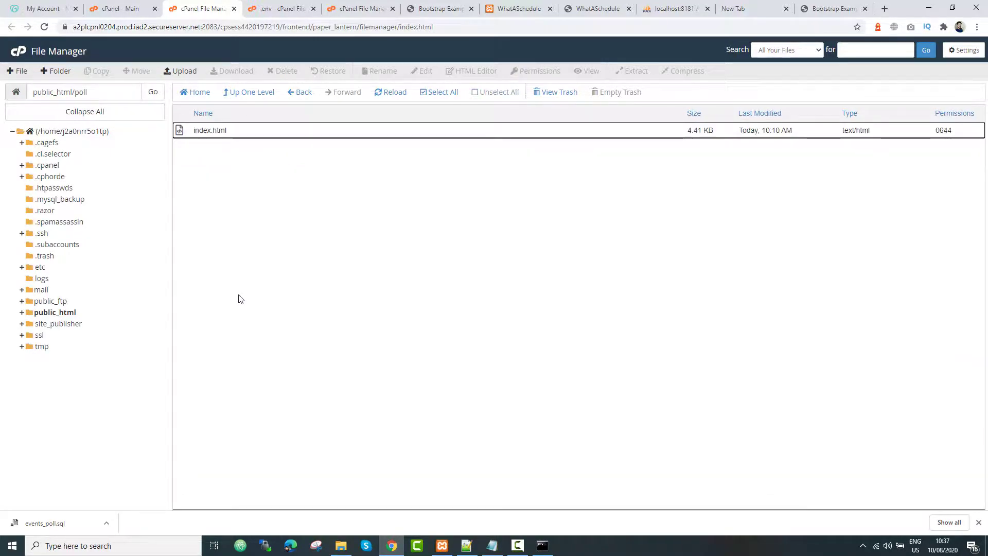
{"action": "left_click", "coordinate": [102, 92]}
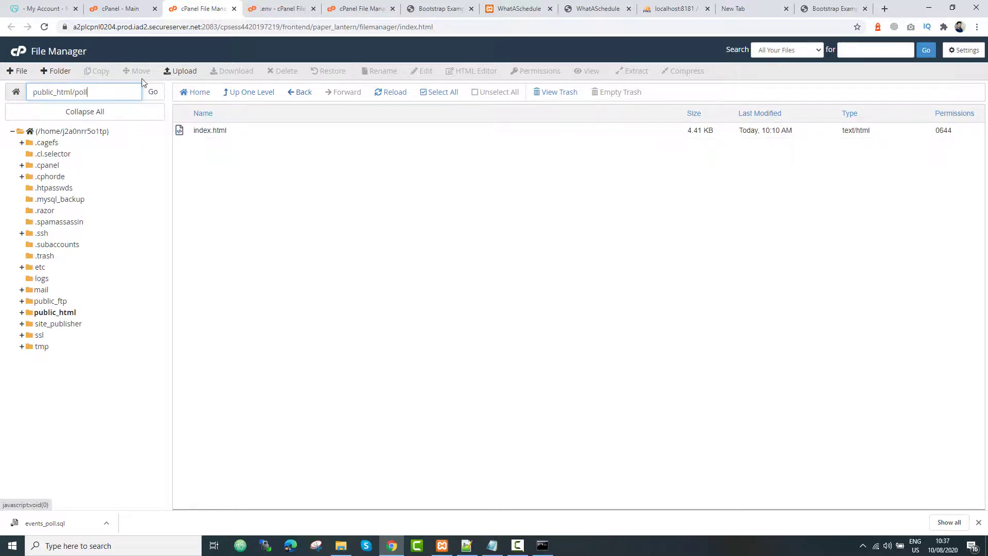
{"action": "left_click", "coordinate": [303, 92]}
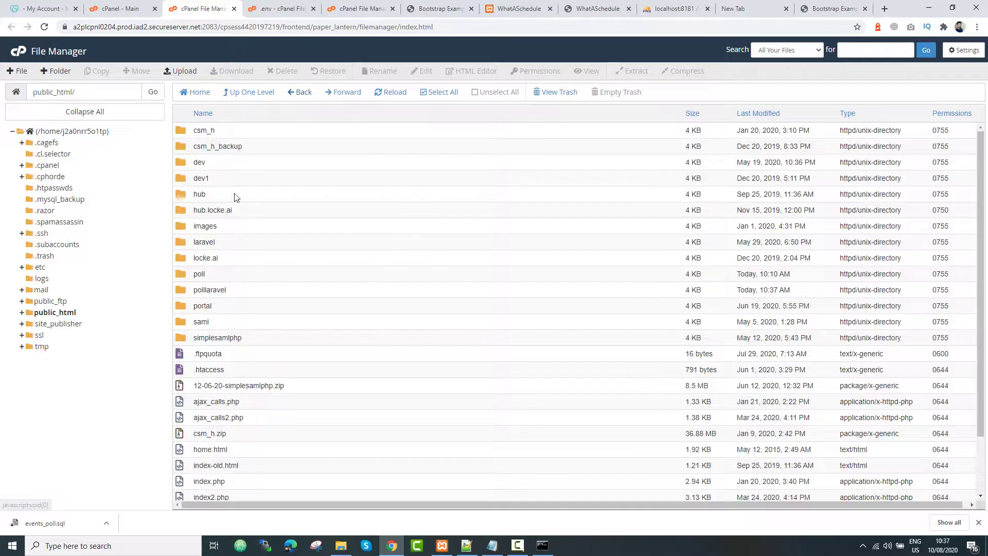
- Open polllaravel/public and select all of its files and folders
{"action": "double_click", "coordinate": [189, 290]}
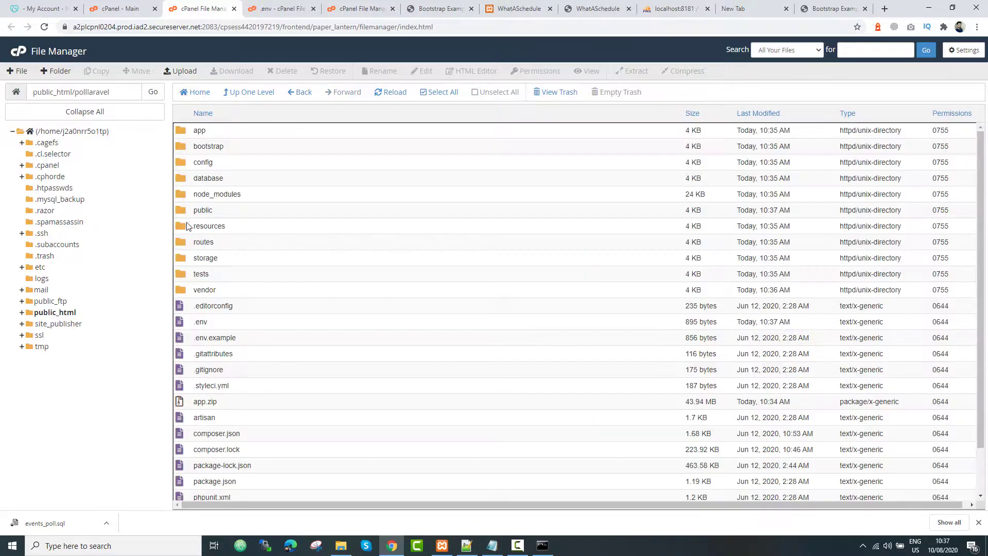
{"action": "double_click", "coordinate": [212, 212]}
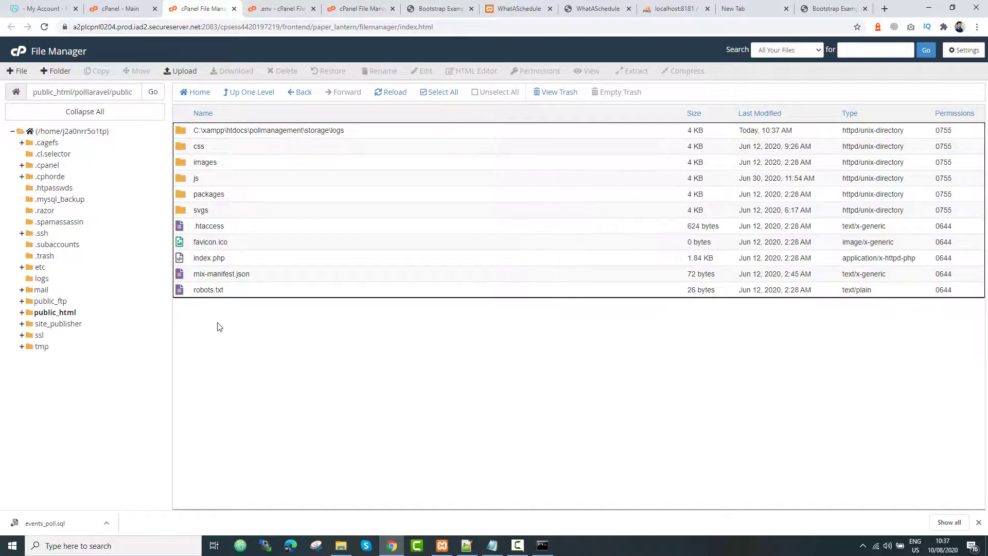
{"action": "left_click_drag", "start_coordinate": [192, 130], "coordinate": [209, 215]}
{"action": "left_click", "coordinate": [242, 335]}
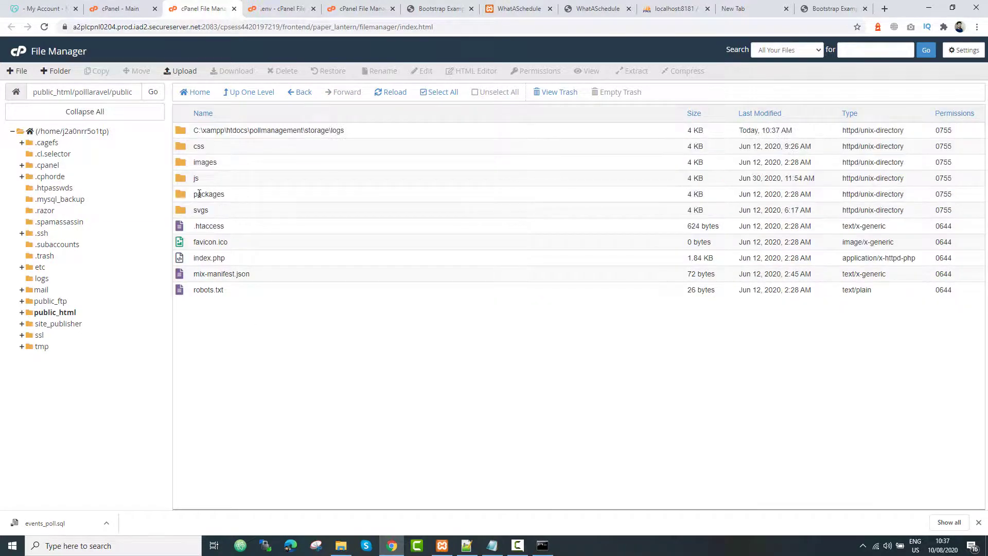
{"action": "left_click", "coordinate": [442, 92]}
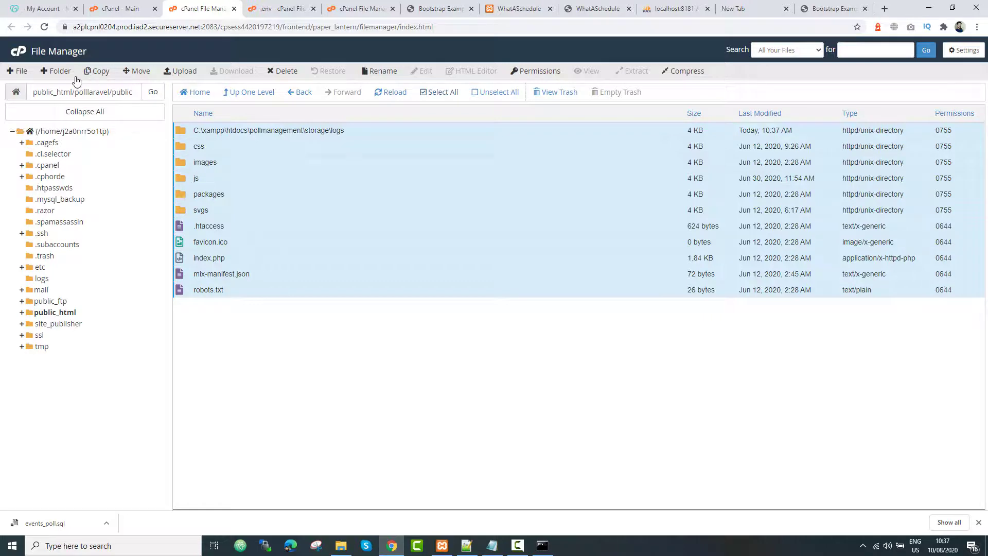
- Copy the selected polllaravel/public contents into /public_html/poll
{"action": "left_click", "coordinate": [94, 76]}
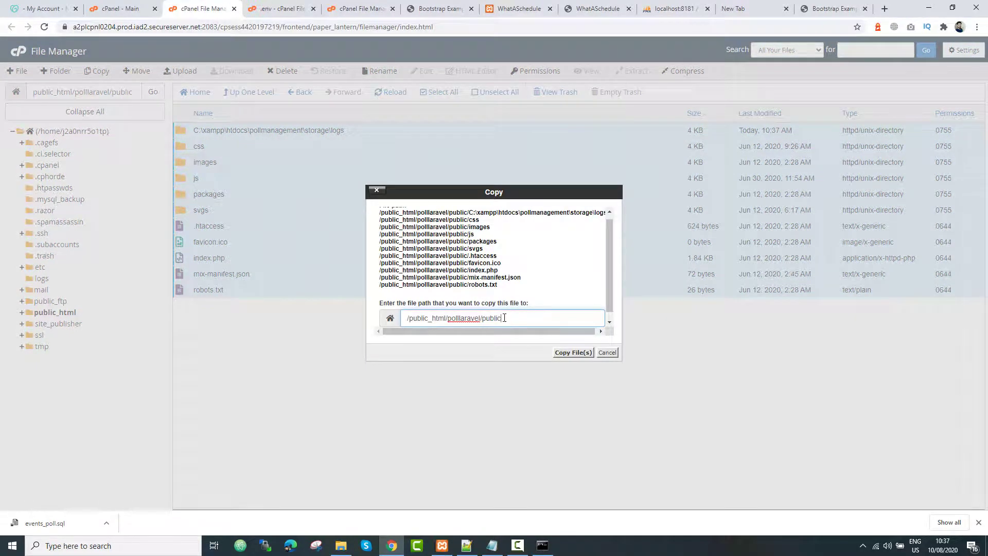
{"action": "left_click_drag", "start_coordinate": [505, 317], "coordinate": [459, 319]}
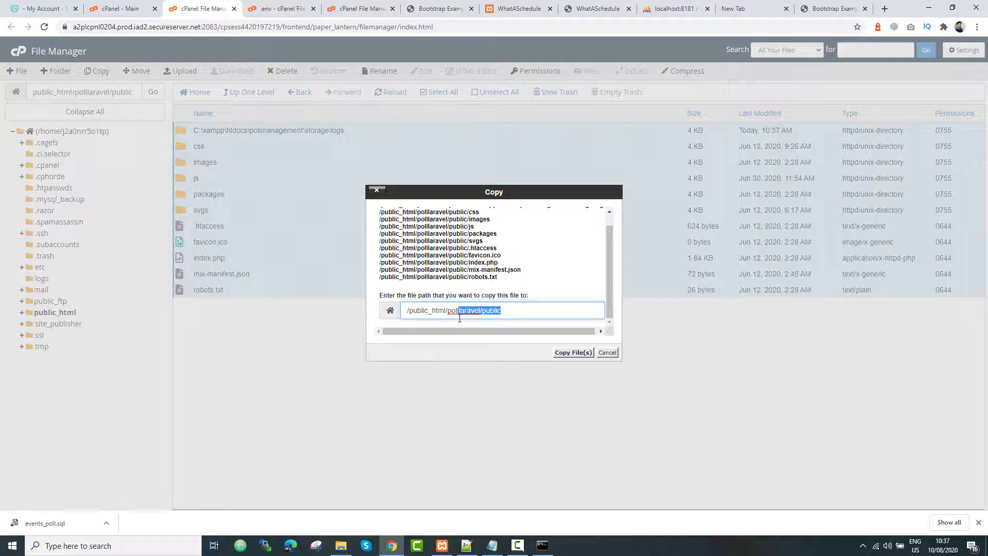
{"action": "key", "text": "BackSpace"}
{"action": "left_click", "coordinate": [579, 354]}
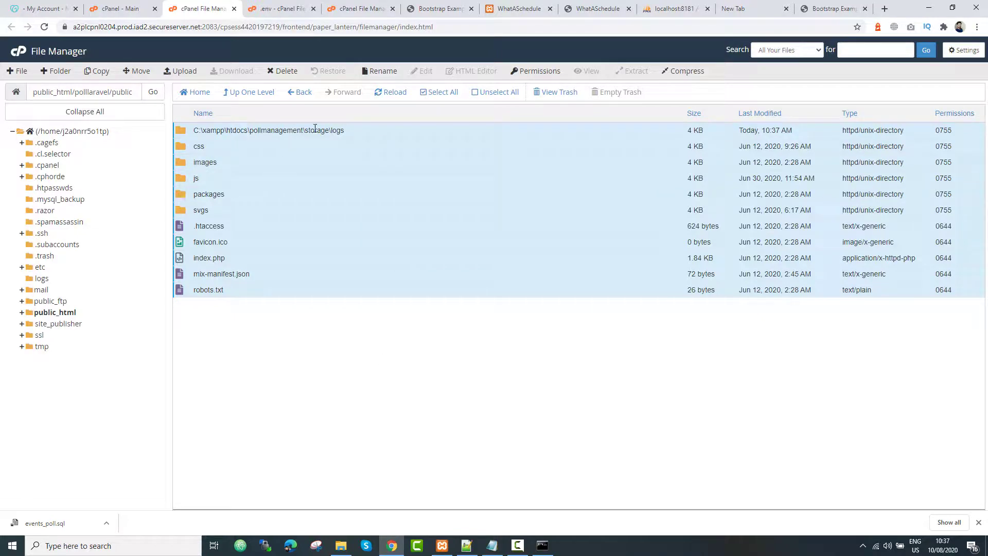
{"action": "left_click", "coordinate": [302, 94]}
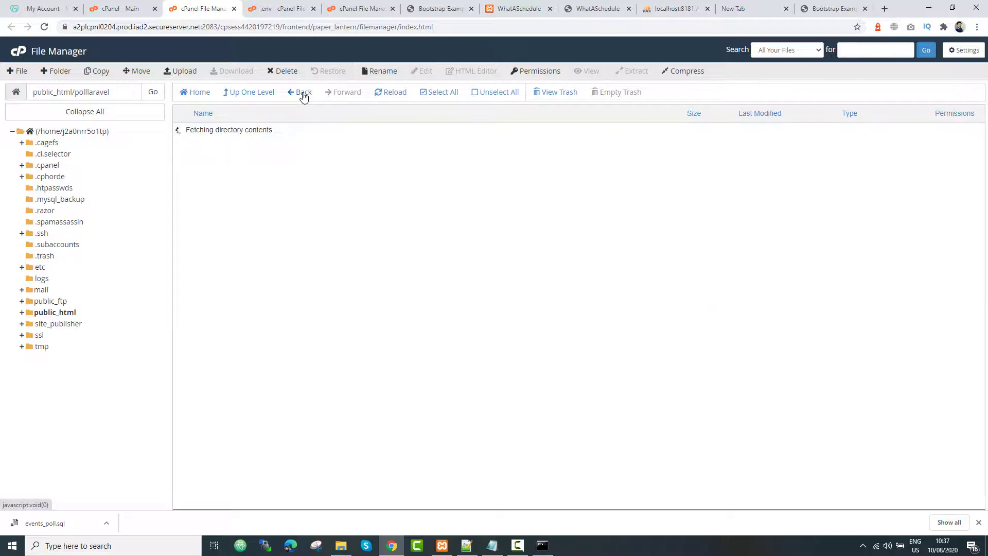
- Permanently delete index.html from public_html/poll, skipping the trash
{"action": "left_click", "coordinate": [303, 93]}
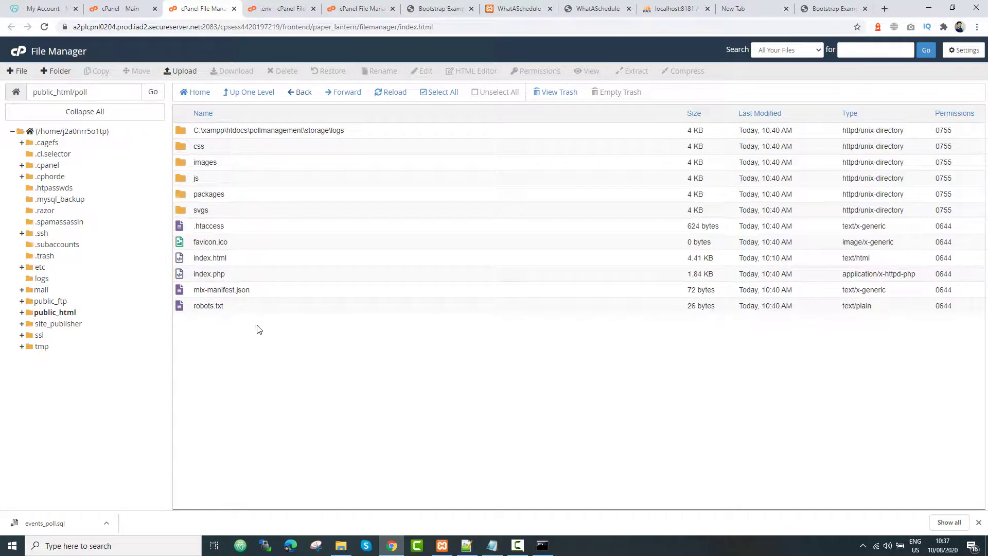
{"action": "right_click", "coordinate": [282, 350]}
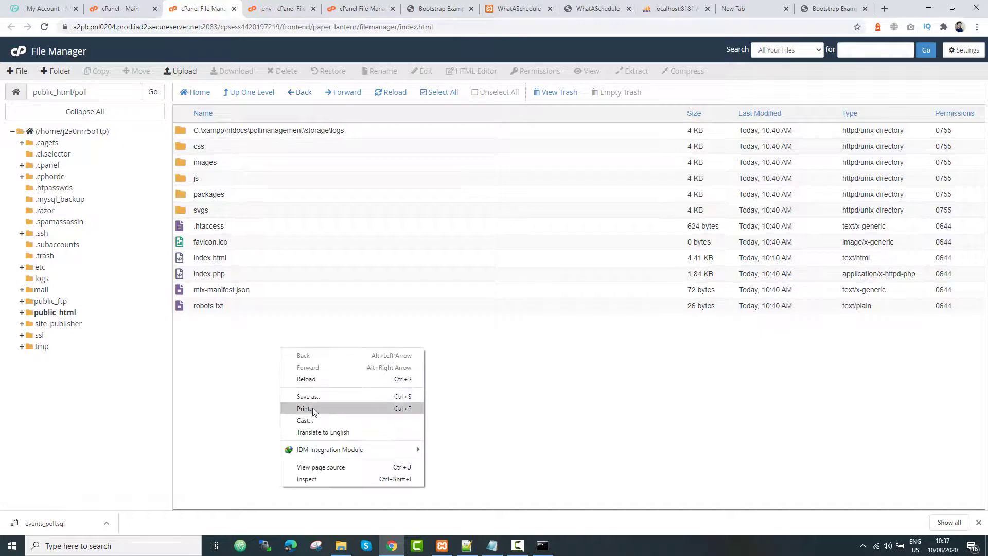
{"action": "left_click", "coordinate": [265, 419]}
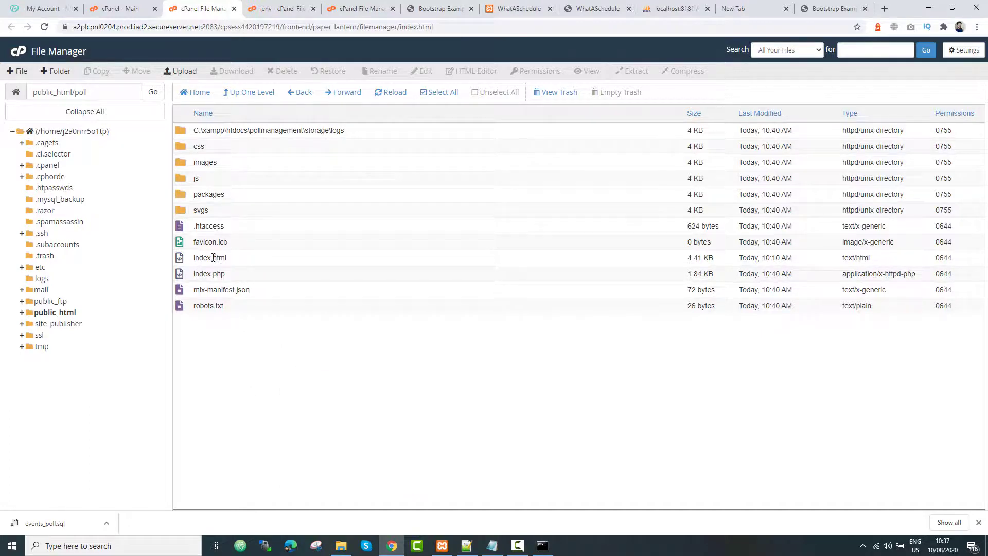
{"action": "left_click", "coordinate": [197, 258]}
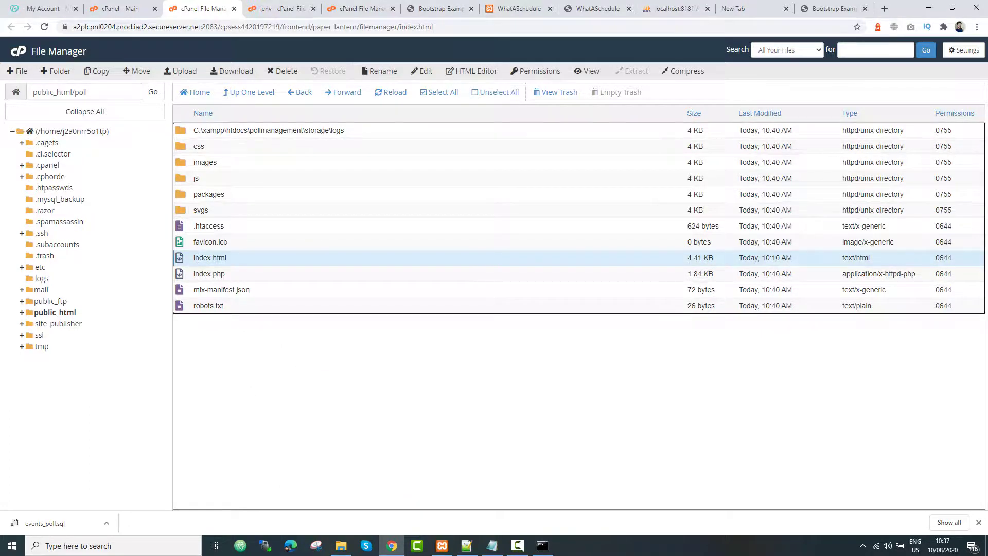
{"action": "left_click", "coordinate": [186, 260]}
{"action": "left_click", "coordinate": [184, 260]}
{"action": "key", "text": "Delete"}
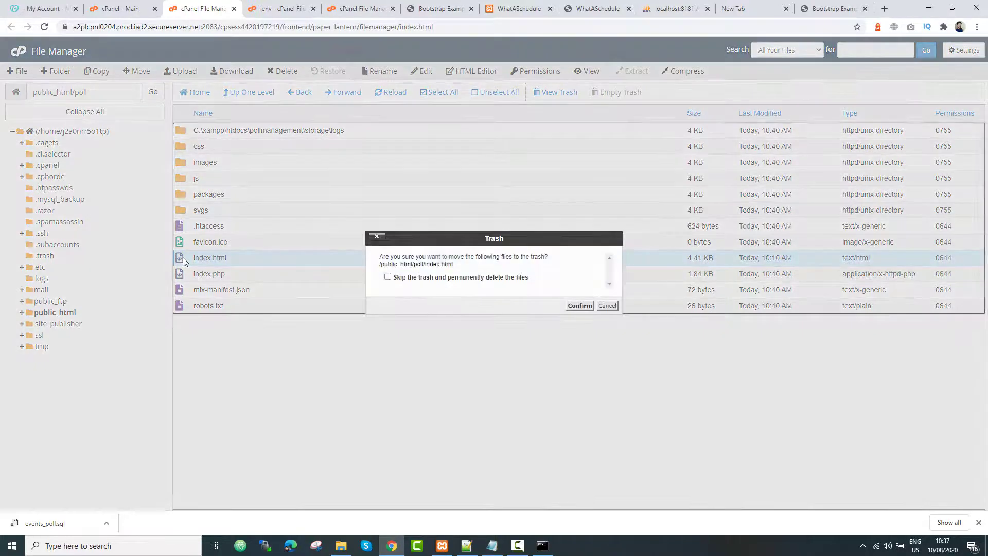
{"action": "left_click", "coordinate": [460, 278]}
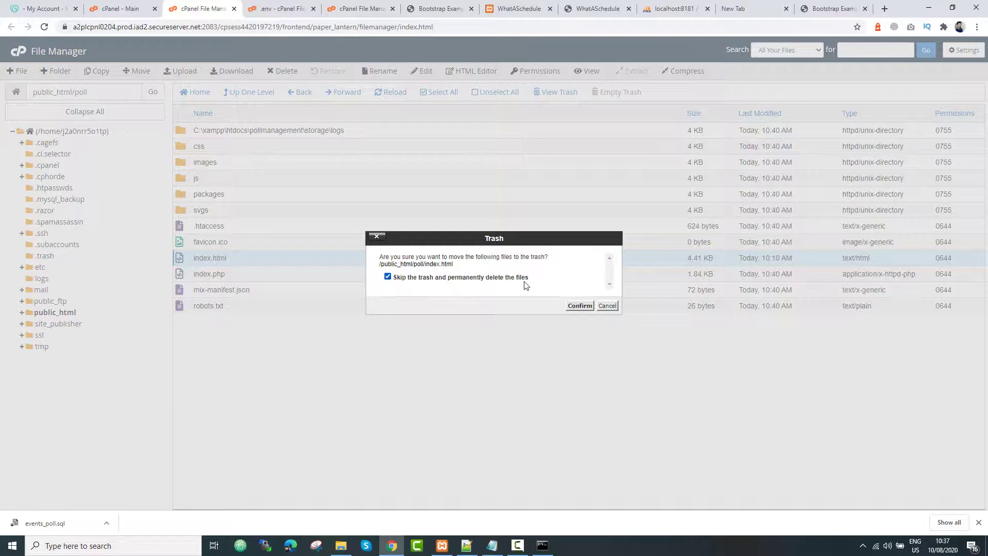
{"action": "left_click", "coordinate": [578, 306]}
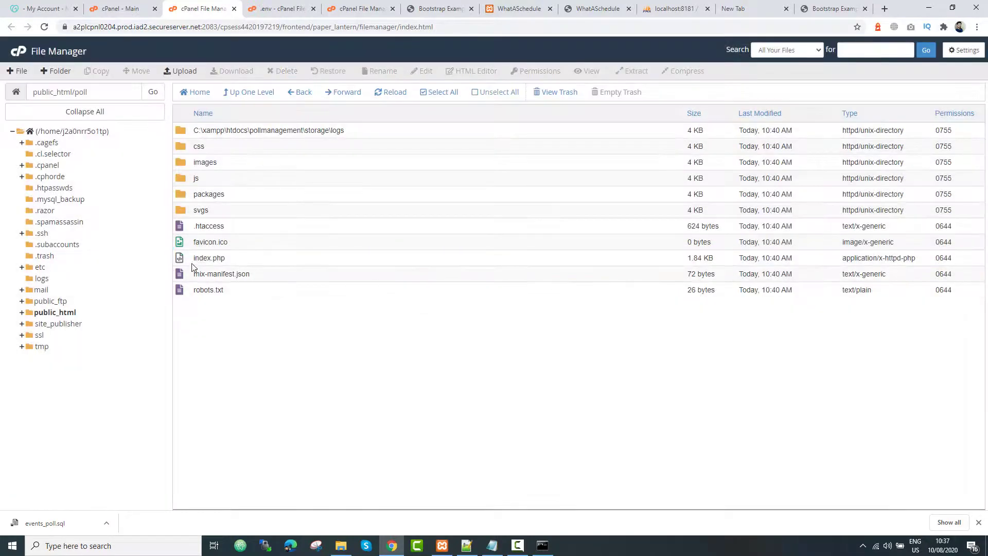
{"action": "left_click", "coordinate": [191, 260]}
- Open poll's index.php in the code editor and change line 24 to ../polllaravel/vendor
{"action": "right_click", "coordinate": [192, 260]}
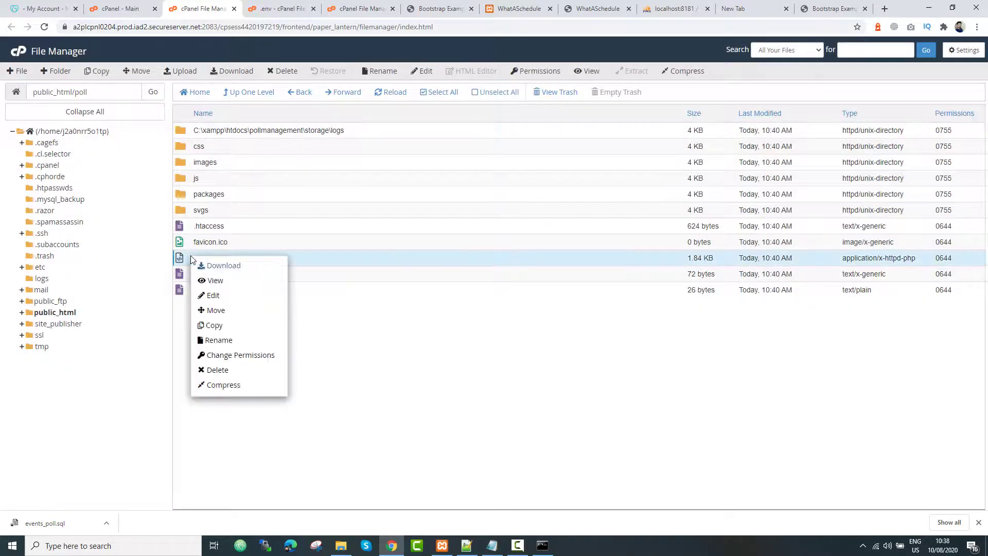
{"action": "left_click", "coordinate": [221, 295]}
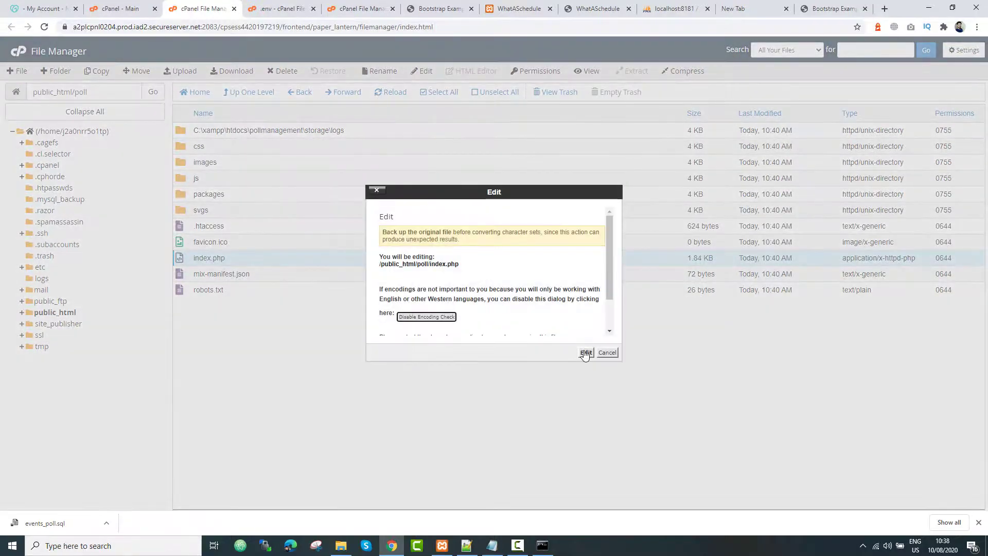
{"action": "left_click", "coordinate": [585, 353]}
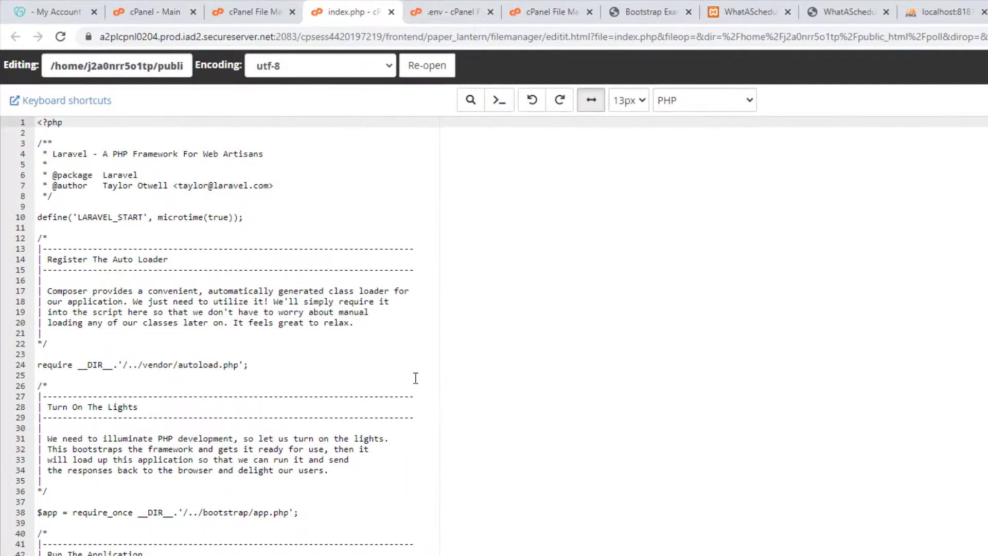
{"action": "left_click", "coordinate": [135, 365]}
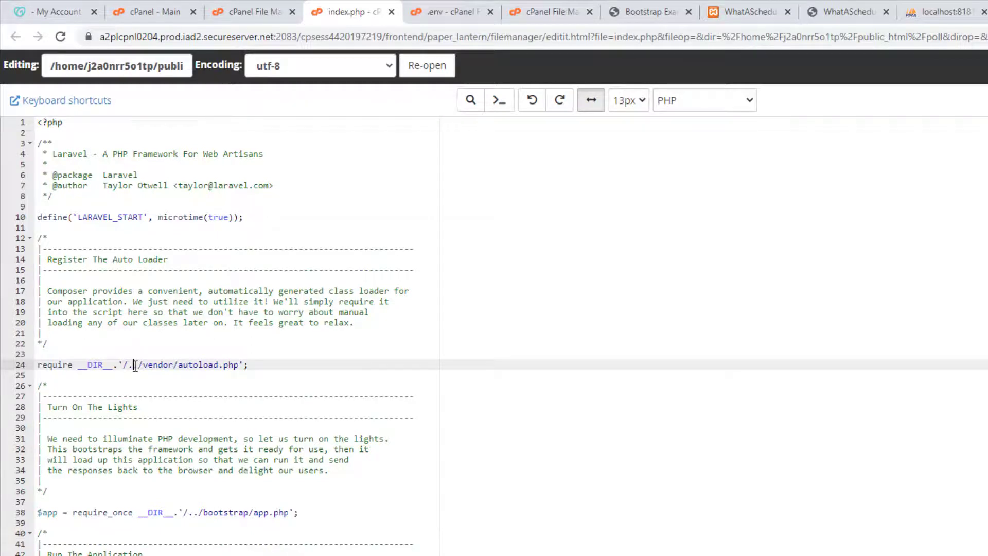
{"action": "left_click", "coordinate": [139, 365]}
{"action": "key", "text": "ctrl+shift+Right"}
{"action": "key", "text": "ctrl+shift+Right"}
{"action": "left_click", "coordinate": [140, 365]}
{"action": "left_click_drag", "start_coordinate": [140, 364], "coordinate": [130, 364]}
{"action": "left_click", "coordinate": [143, 366]}
{"action": "type", "text": "polllaravel"}
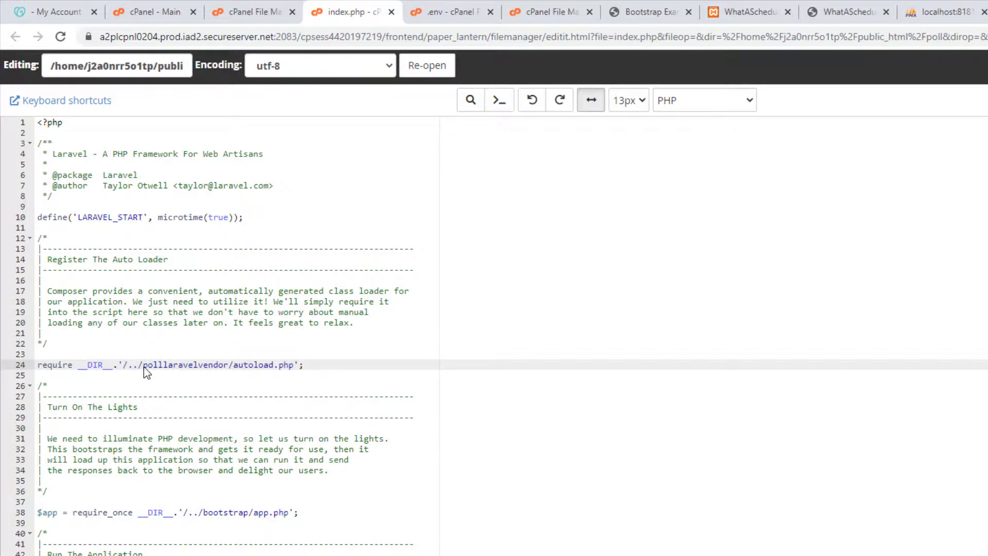
{"action": "type", "text": "/"}
- Prefix bootstrap on line 38 with 'polllaravel/' and save index.php
{"action": "double_click", "coordinate": [163, 366]}
{"action": "key", "text": "ctrl+c"}
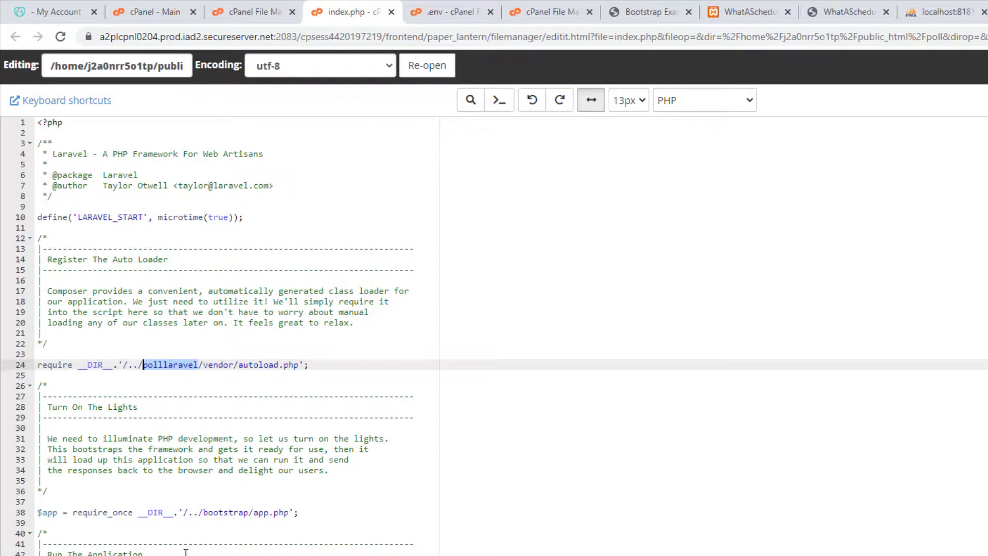
{"action": "left_click", "coordinate": [205, 512]}
{"action": "key", "text": "ctrl+v"}
{"action": "type", "text": "/"}
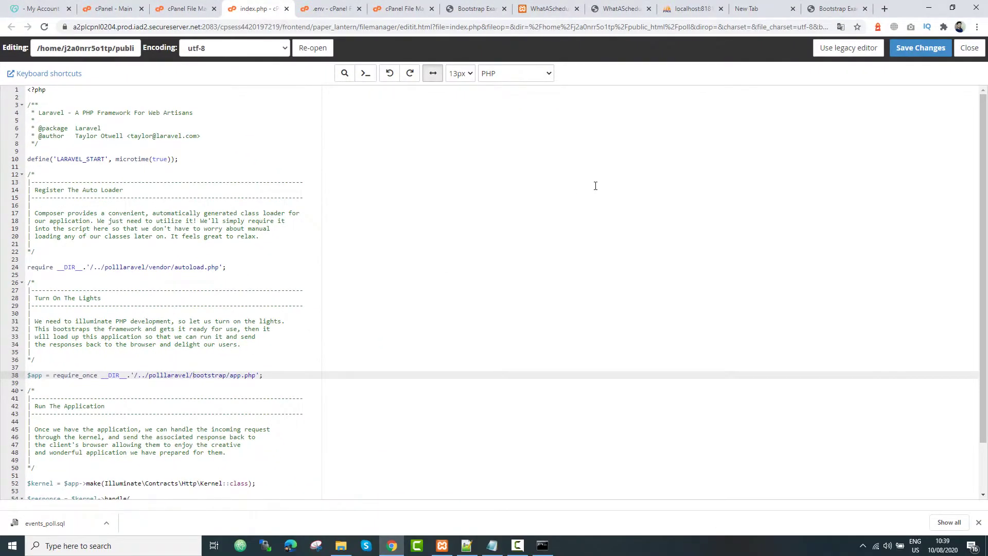
{"action": "left_click", "coordinate": [926, 49]}
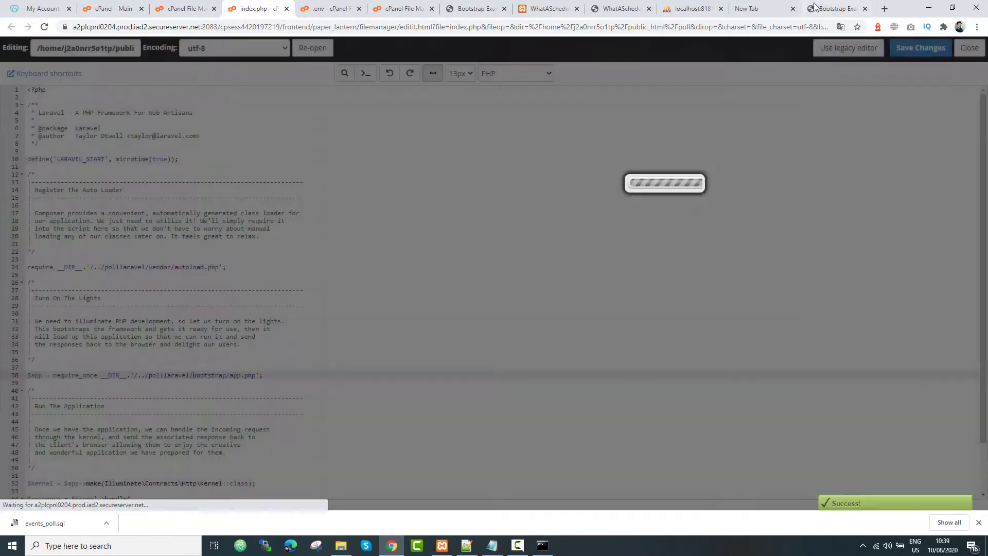
{"action": "left_click", "coordinate": [834, 8]}
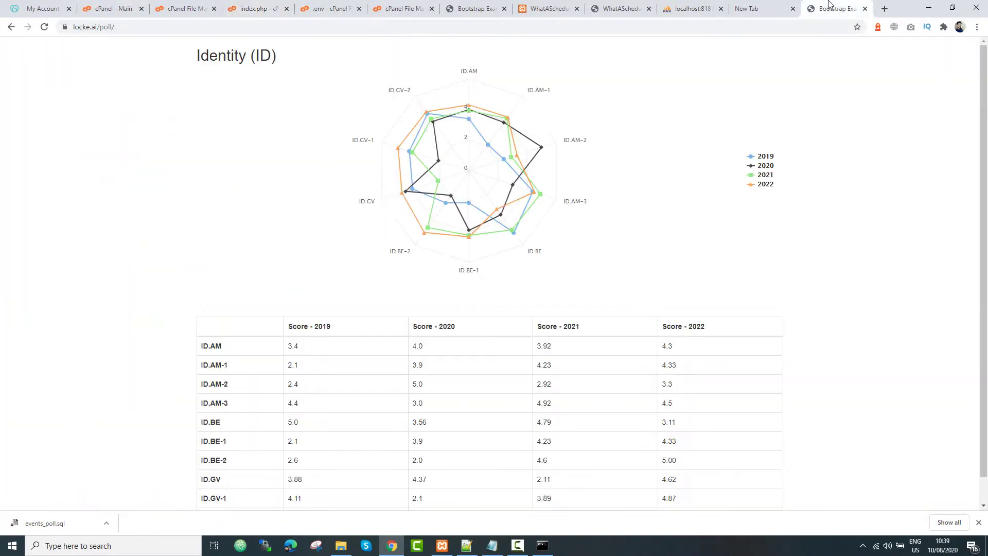
- Reload the locke.ai/poll page from the address bar
{"action": "left_click", "coordinate": [124, 29]}
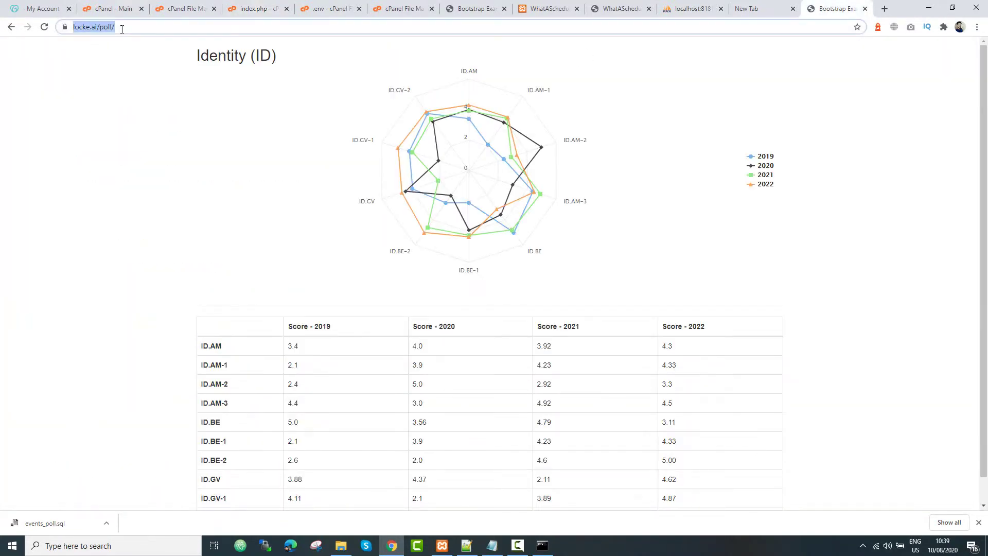
{"action": "key", "text": "Return"}
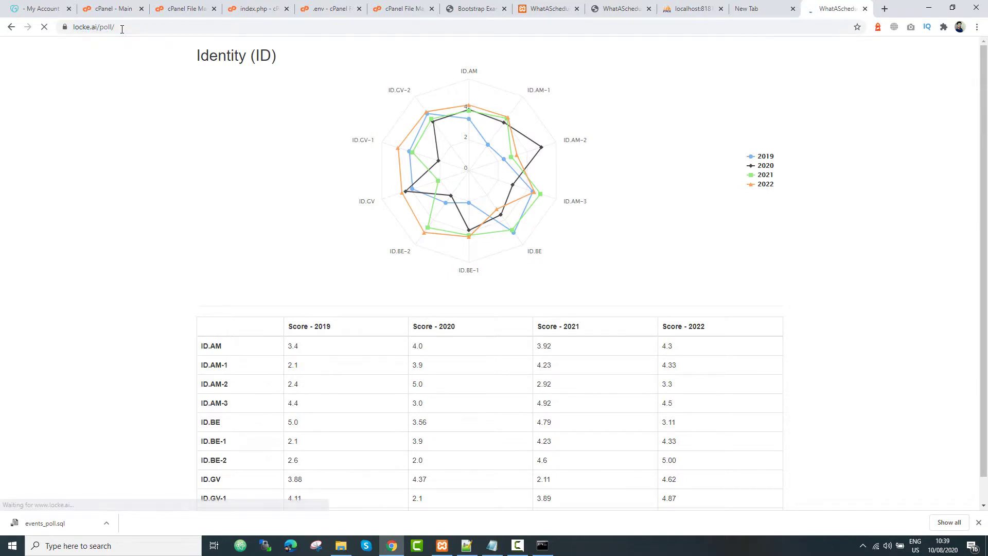